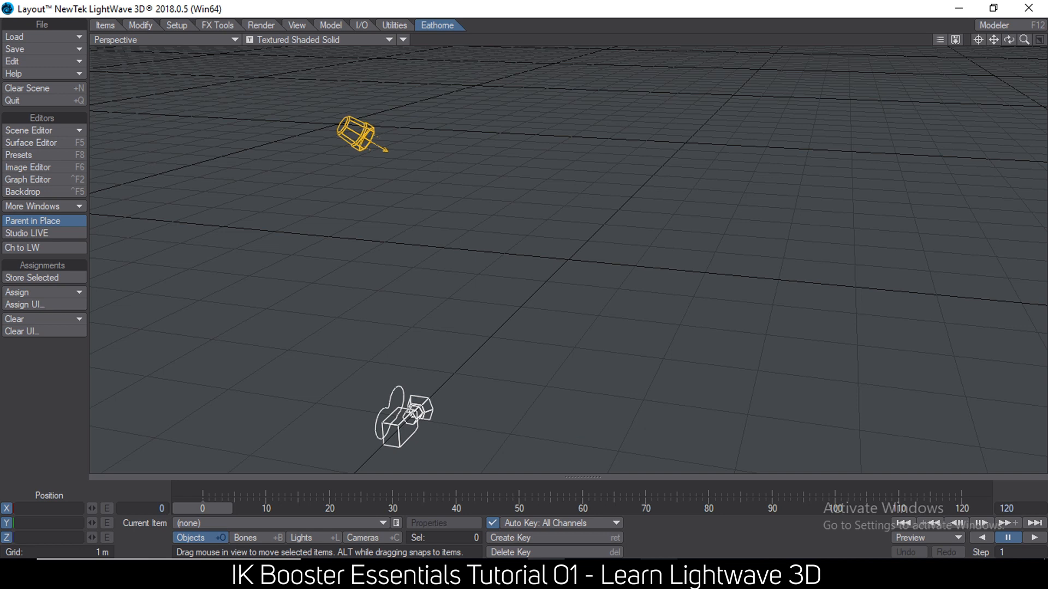
Switch to the Notepad list, highlight the point "1.its clean" and return to LightWave Layout.
{"action": "key", "text": "alt+Tab"}
{"action": "left_click_drag", "start_coordinate": [823, 44], "coordinate": [783, 51]}
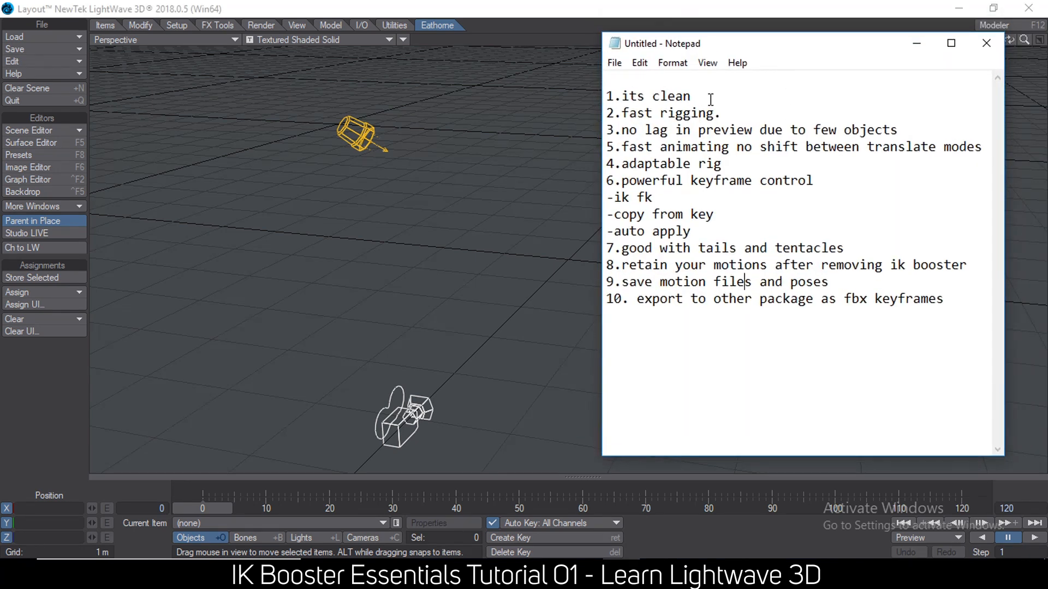
{"action": "left_click_drag", "start_coordinate": [712, 99], "coordinate": [588, 100]}
{"action": "left_click", "coordinate": [279, 9]}
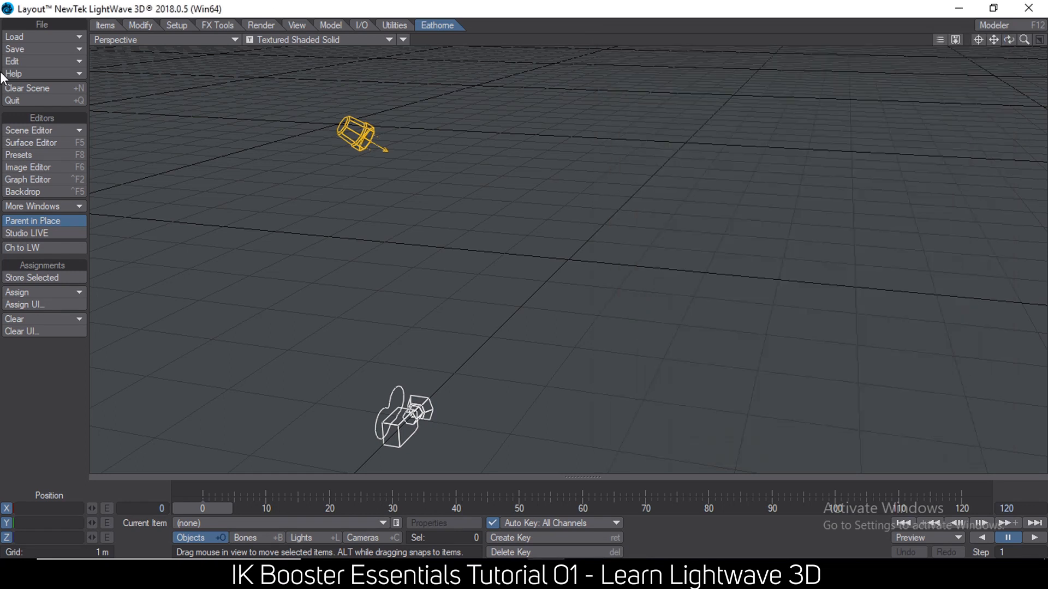
Load the recent scene D:\mafella\scenes\monk_default.lws without changing the content directory.
{"action": "left_click", "coordinate": [34, 36]}
{"action": "mouse_move", "coordinate": [75, 71]}
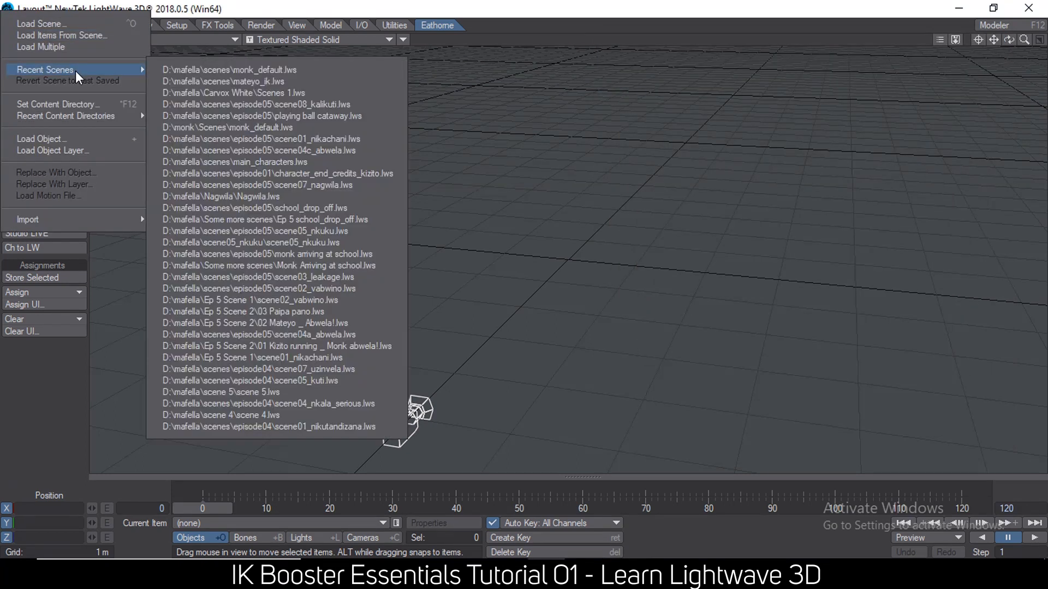
{"action": "left_click", "coordinate": [240, 70]}
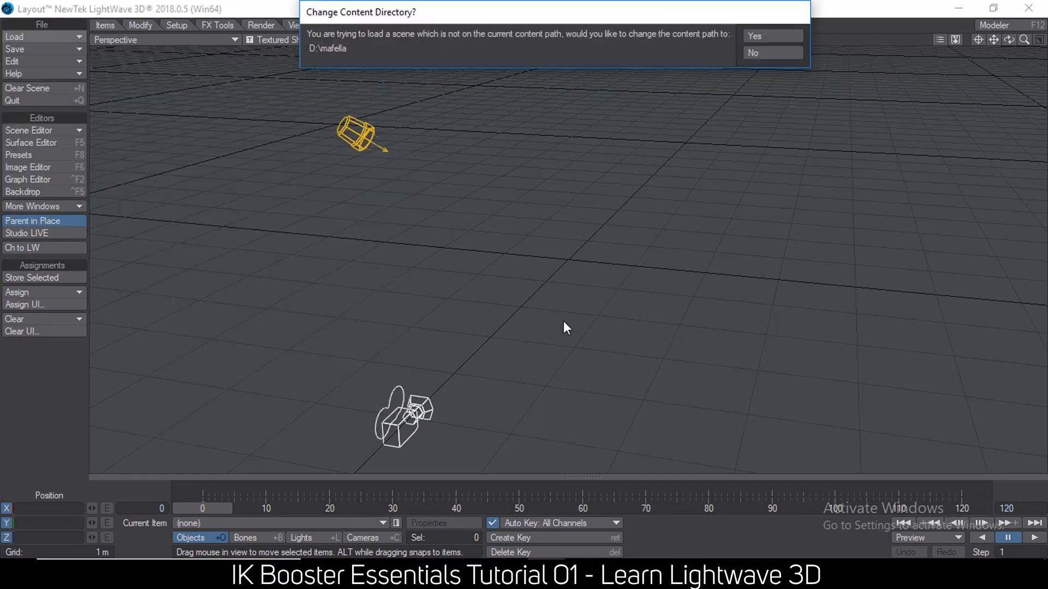
{"action": "left_click", "coordinate": [751, 53]}
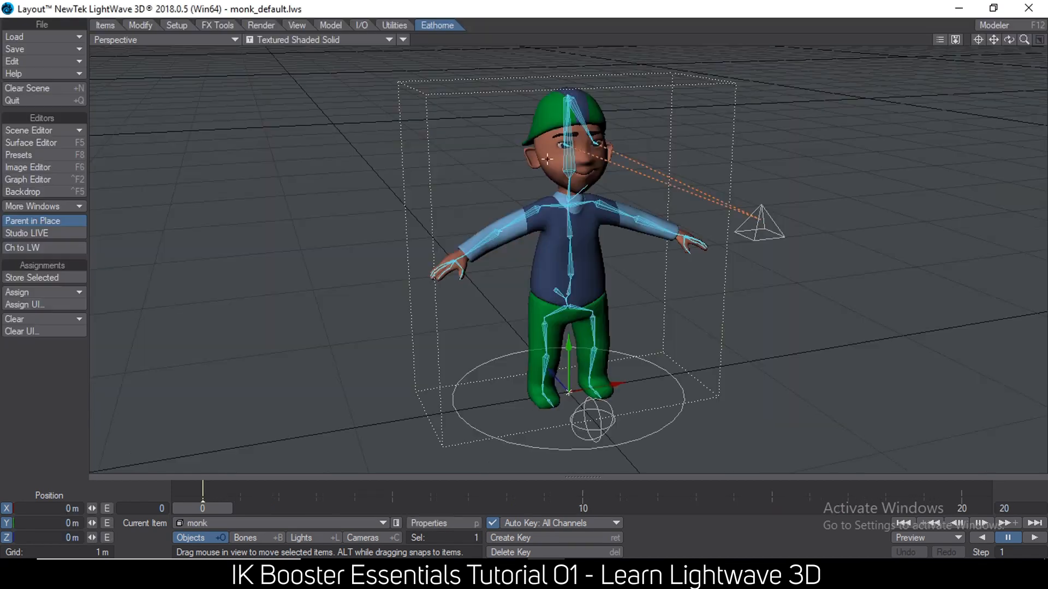
Turn off Bone X-Ray in the perspective view so the bones inside the character are hidden.
{"action": "left_click", "coordinate": [402, 40]}
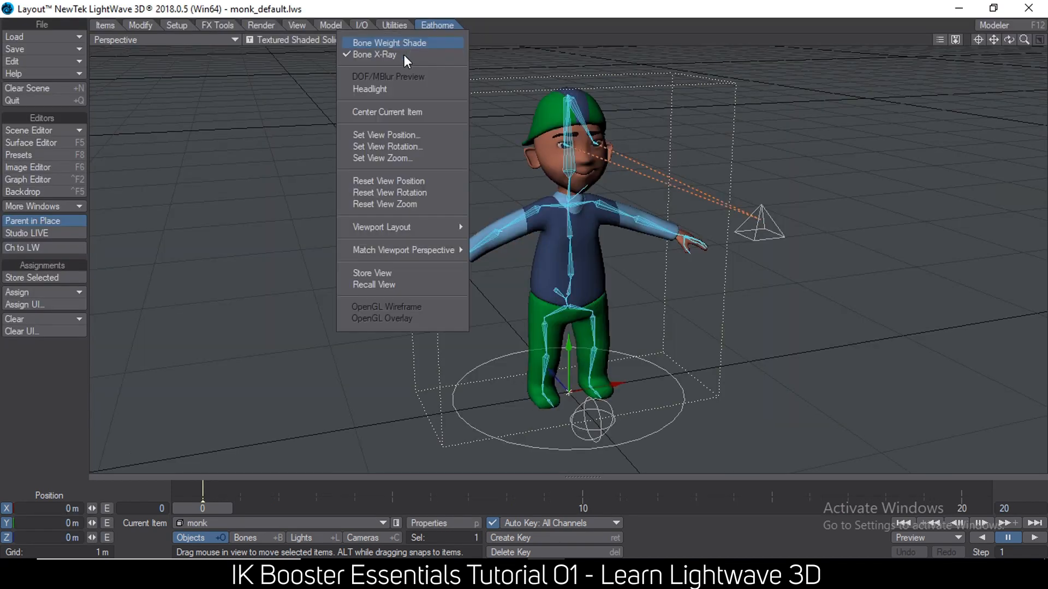
{"action": "left_click", "coordinate": [405, 55]}
{"action": "left_click_drag", "start_coordinate": [693, 212], "coordinate": [652, 203], "text": "alt"}
Switch to bone selection and activate IK Booster on the monk character.
{"action": "left_click_drag", "start_coordinate": [281, 469], "coordinate": [320, 471], "text": "alt"}
{"action": "left_click", "coordinate": [276, 536]}
{"action": "mouse_move", "coordinate": [603, 258]}
{"action": "left_mouse_down", "text": "alt"}
{"action": "mouse_move", "coordinate": [505, 258]}
{"action": "mouse_move", "coordinate": [590, 258]}
{"action": "left_mouse_up", "text": "alt"}
{"action": "key", "text": "ctrl+b"}
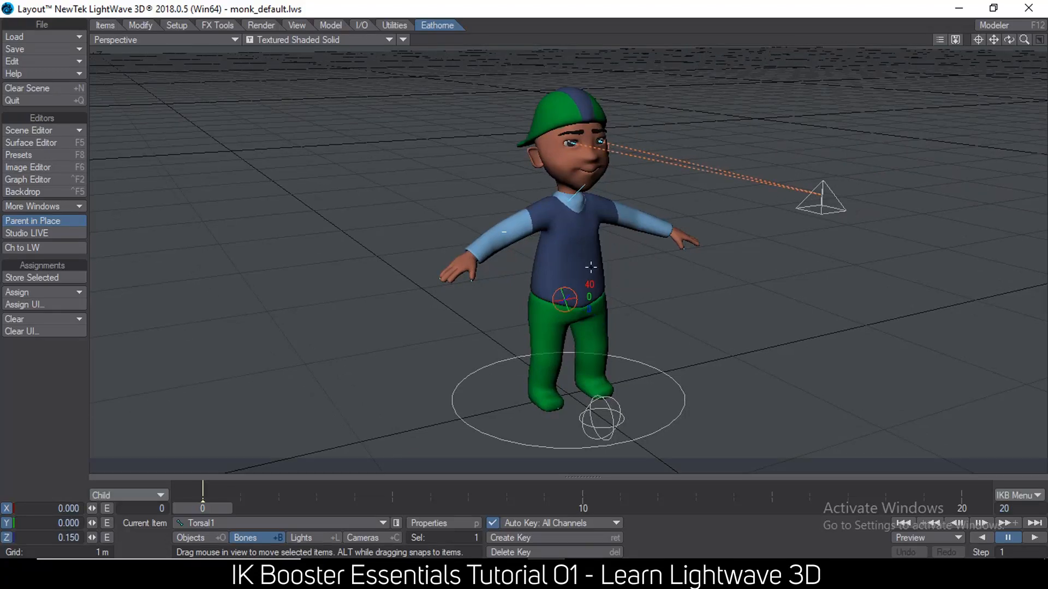
Pull both of the character's hands down beside the hips with the wrist controls.
{"action": "left_click_drag", "start_coordinate": [672, 231], "coordinate": [625, 280]}
{"action": "left_click_drag", "start_coordinate": [472, 254], "coordinate": [532, 284]}
{"action": "mouse_move", "coordinate": [566, 206]}
{"action": "left_mouse_down"}
{"action": "mouse_move", "coordinate": [554, 207]}
{"action": "mouse_move", "coordinate": [567, 205]}
{"action": "left_mouse_up"}
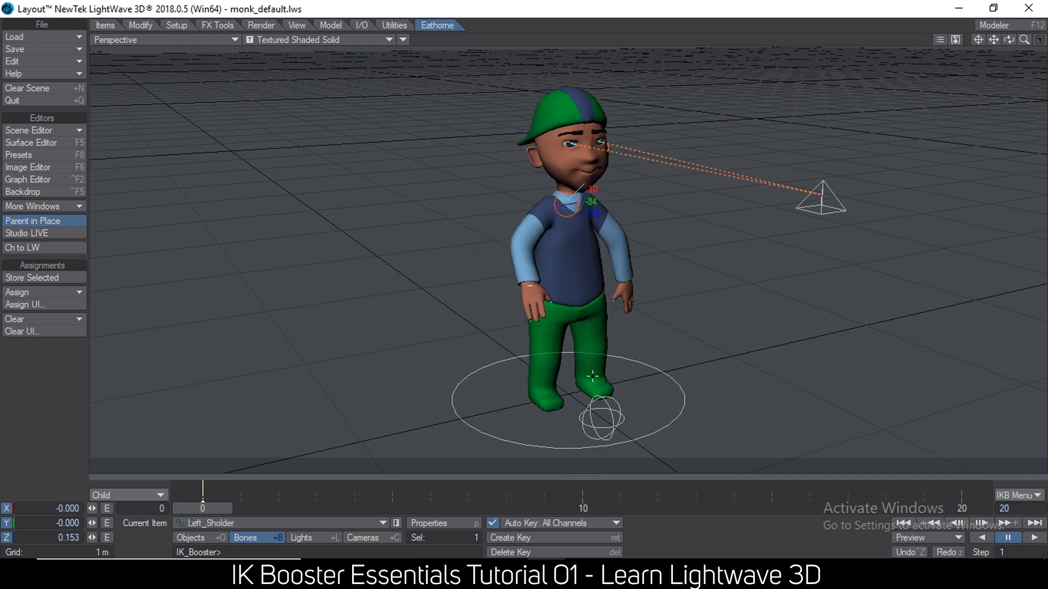
Reposition the character's feet with the ankle controls and move the left wrist slightly outward.
{"action": "left_click_drag", "start_coordinate": [588, 376], "coordinate": [533, 376]}
{"action": "left_click", "coordinate": [559, 380]}
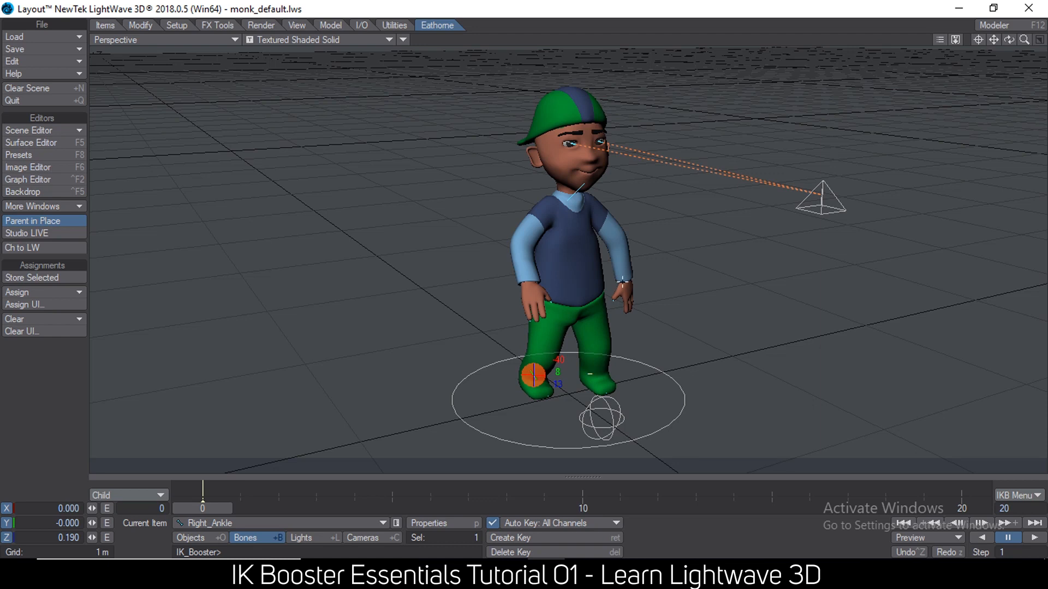
{"action": "mouse_move", "coordinate": [623, 279]}
{"action": "left_mouse_down"}
{"action": "mouse_move", "coordinate": [677, 240]}
{"action": "mouse_move", "coordinate": [668, 207]}
{"action": "mouse_move", "coordinate": [677, 211]}
{"action": "mouse_move", "coordinate": [633, 270]}
{"action": "left_mouse_up"}
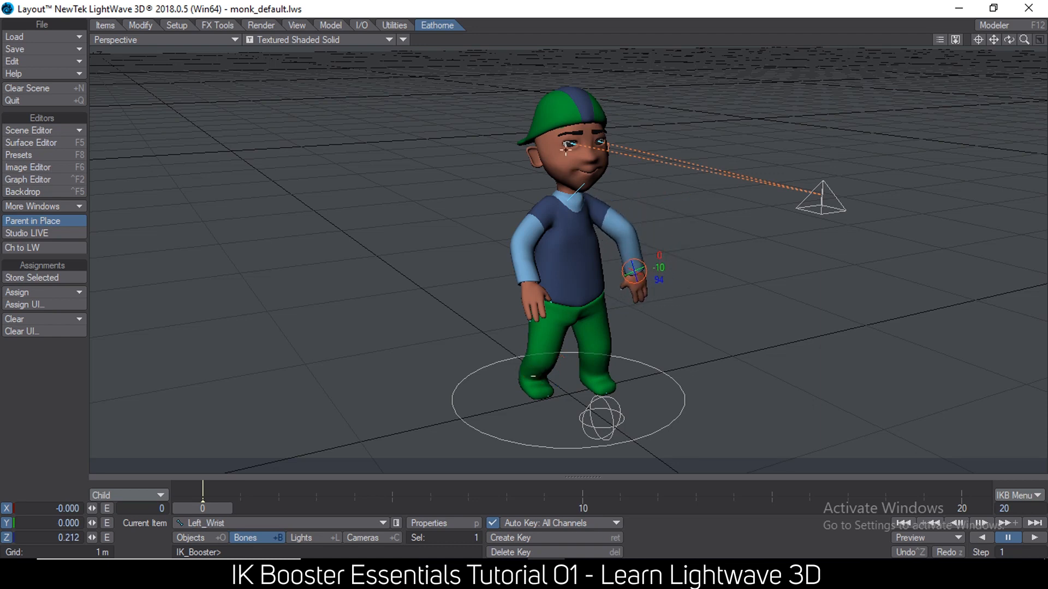
{"action": "left_click_drag", "start_coordinate": [597, 141], "coordinate": [597, 143]}
Switch to the Notepad list, highlight the point "2.fast rigging." and return to LightWave Layout.
{"action": "mouse_move", "coordinate": [620, 578]}
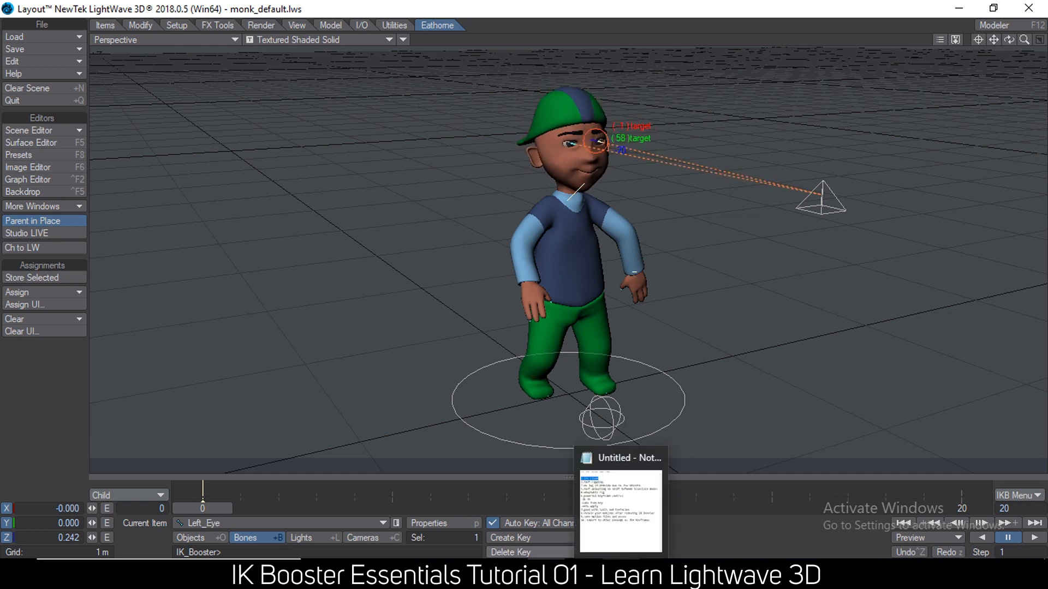
{"action": "left_click", "coordinate": [626, 516]}
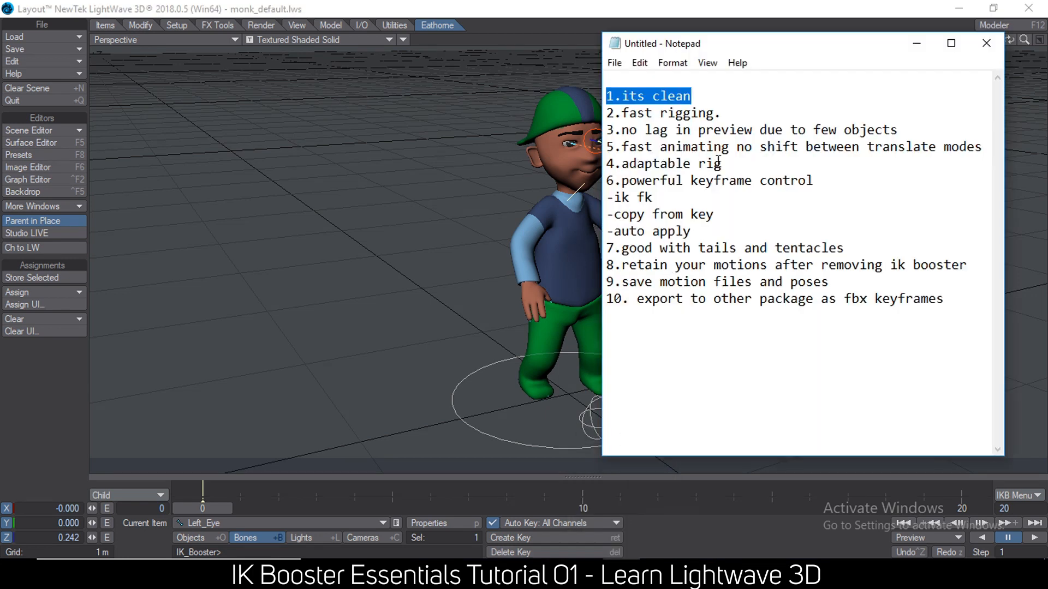
{"action": "left_click_drag", "start_coordinate": [741, 112], "coordinate": [475, 107]}
{"action": "left_click", "coordinate": [83, 5]}
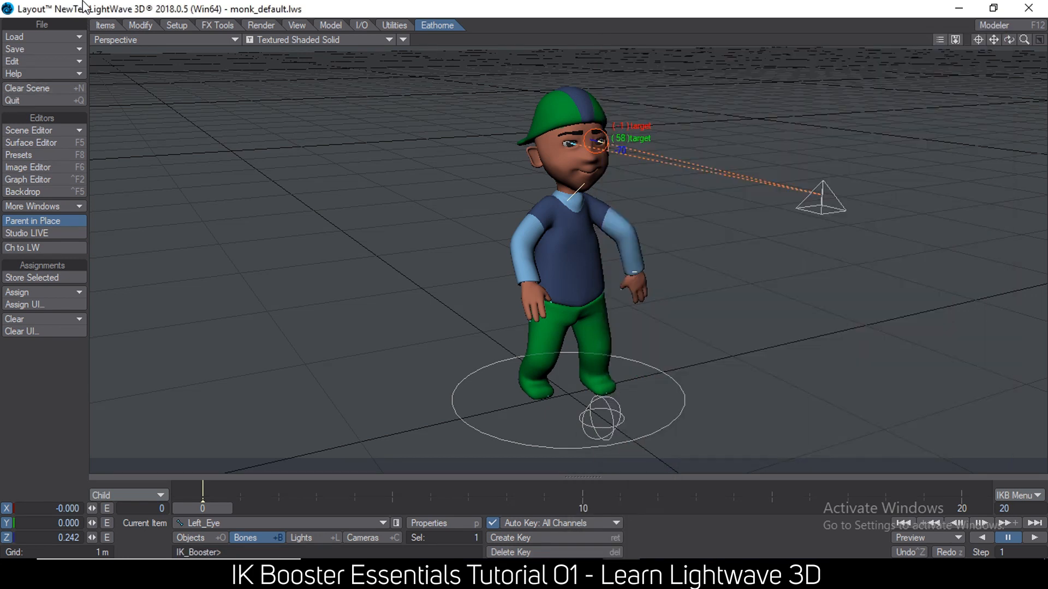
Clear the scene and load the object monk.lwo from the mafella objects folder.
{"action": "left_click", "coordinate": [38, 88]}
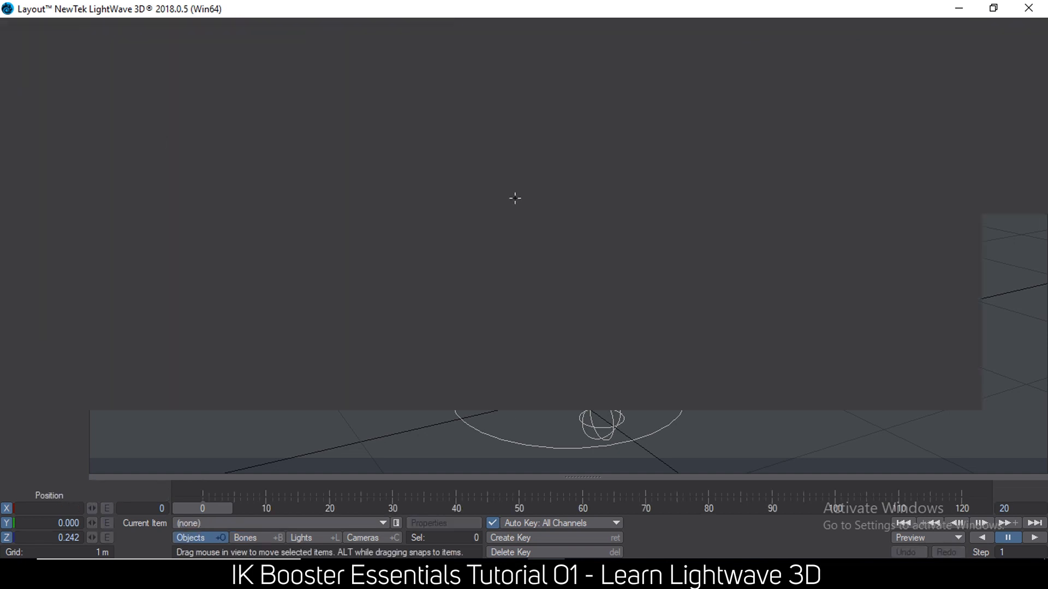
{"action": "left_click", "coordinate": [33, 36]}
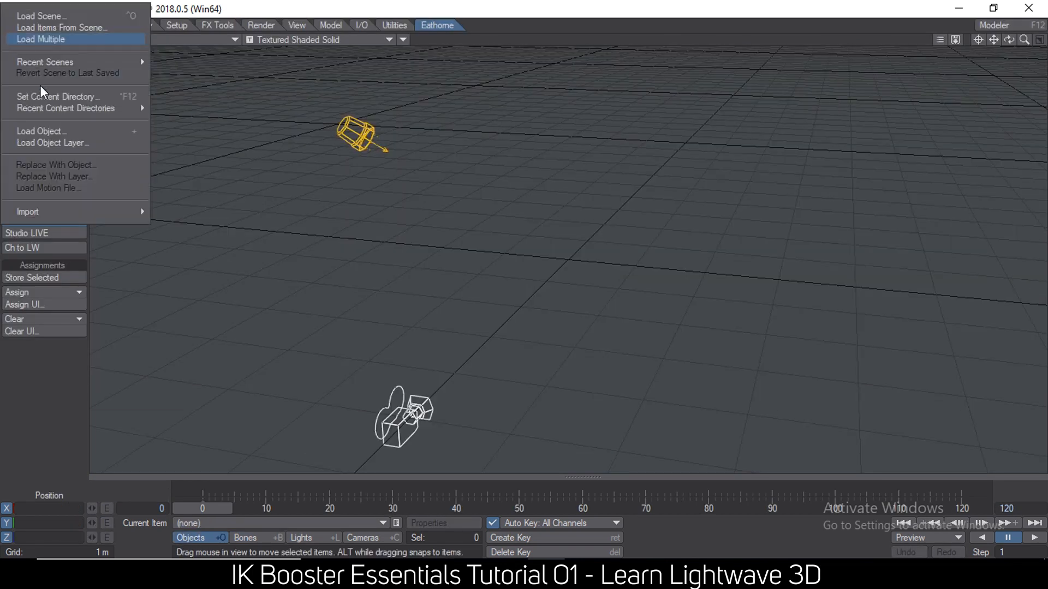
{"action": "left_click", "coordinate": [48, 131]}
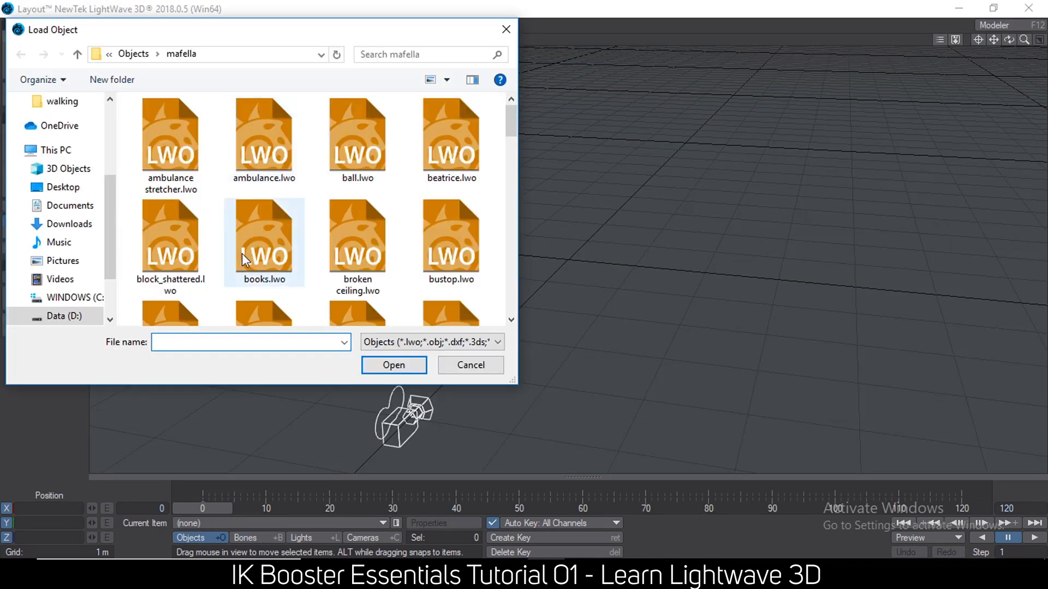
{"action": "type", "text": "monk"}
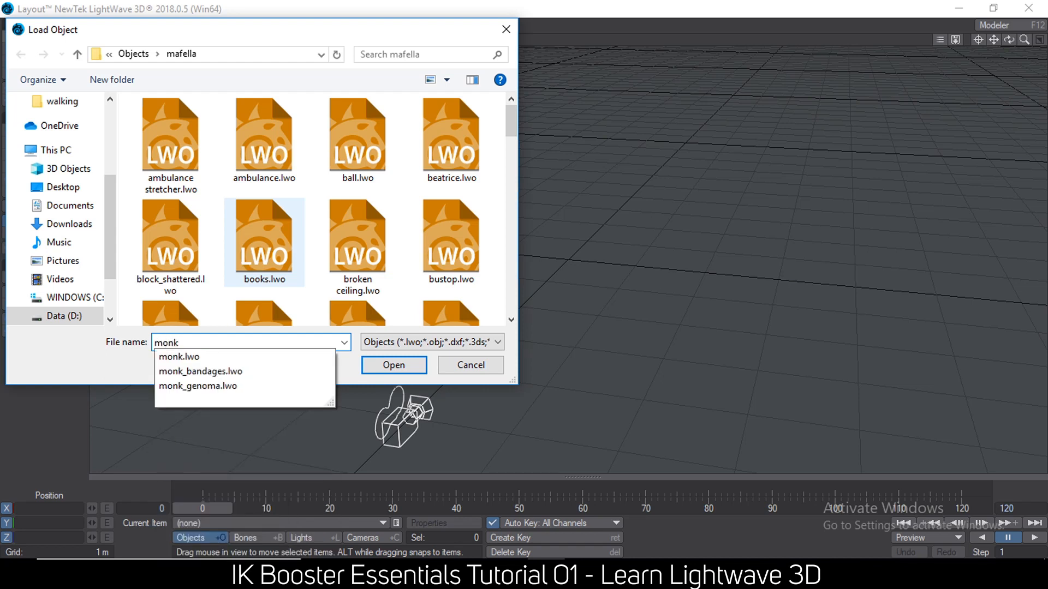
{"action": "left_click", "coordinate": [199, 371]}
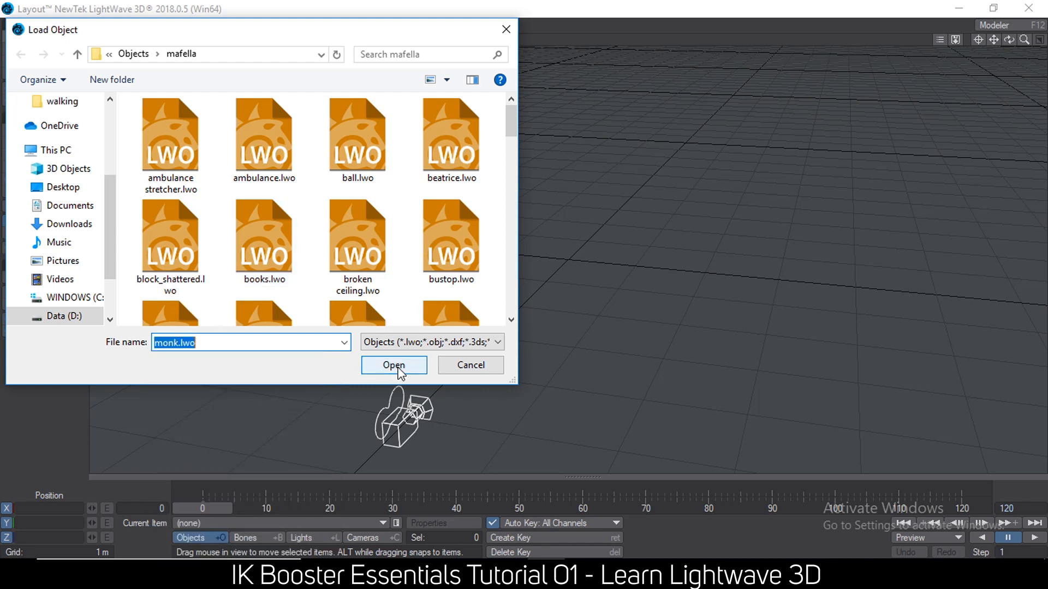
{"action": "left_click", "coordinate": [393, 365]}
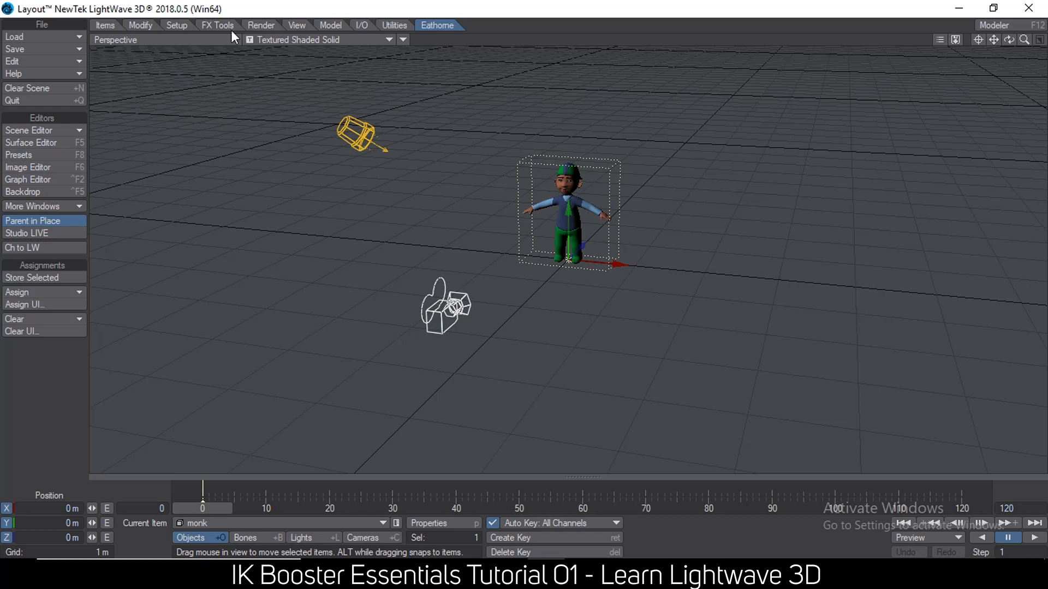
Convert the monk object's skelegons into bones.
{"action": "left_click_drag", "start_coordinate": [995, 41], "coordinate": [929, 98]}
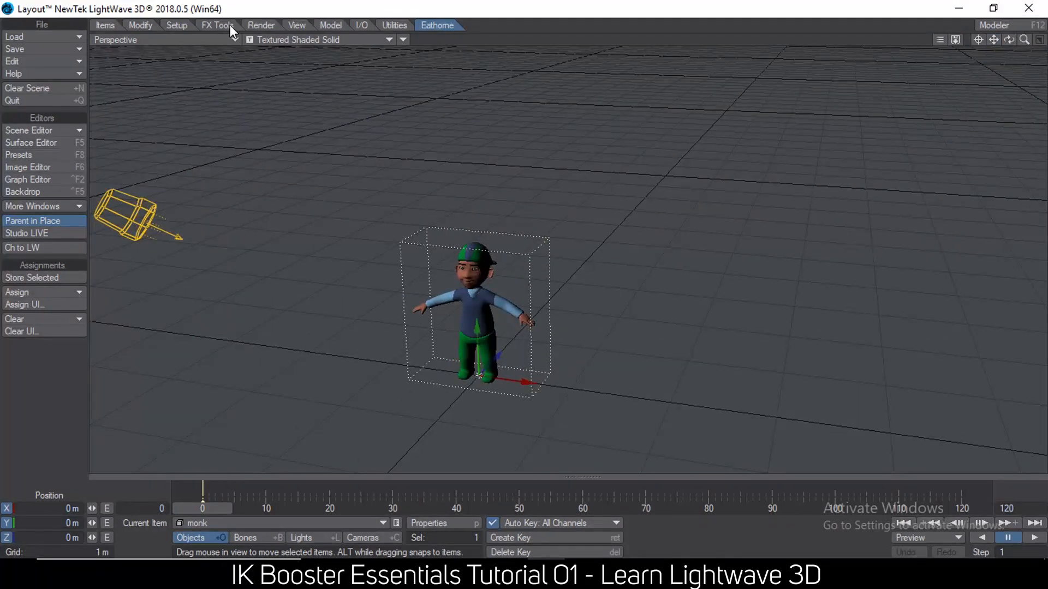
{"action": "left_click", "coordinate": [186, 24]}
{"action": "left_click", "coordinate": [34, 318]}
{"action": "left_click", "coordinate": [34, 319]}
{"action": "left_click_drag", "start_coordinate": [564, 291], "coordinate": [460, 298], "text": "alt"}
{"action": "scroll", "coordinate": [486, 314], "scroll_direction": "up", "scroll_amount": 5}
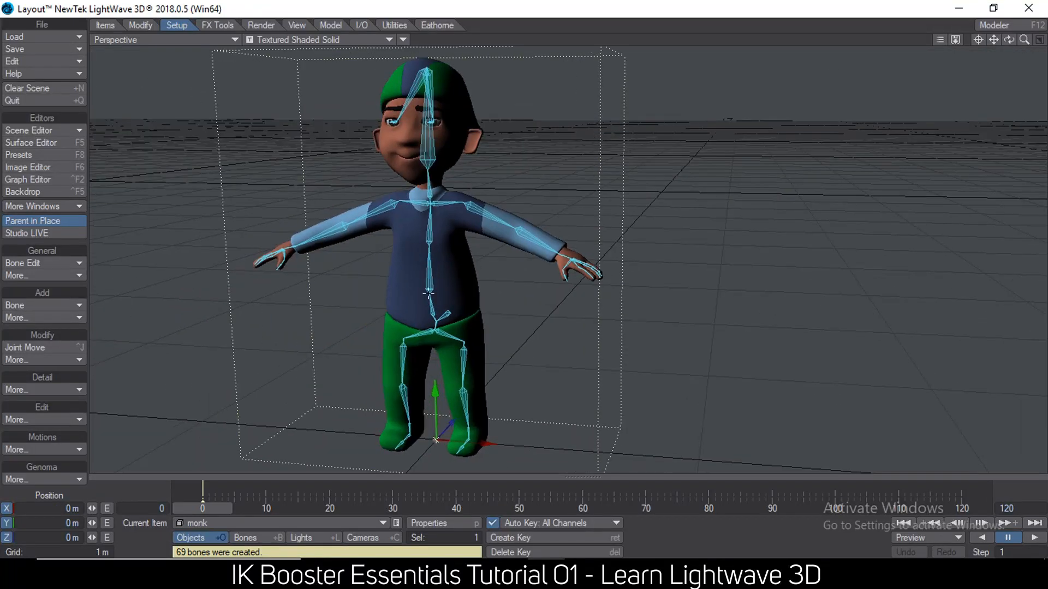
Activate IK Booster and apply it to the monk object at its root between the feet.
{"action": "key", "text": "ctrl+b"}
{"action": "right_click", "coordinate": [438, 439]}
{"action": "left_click", "coordinate": [438, 439]}
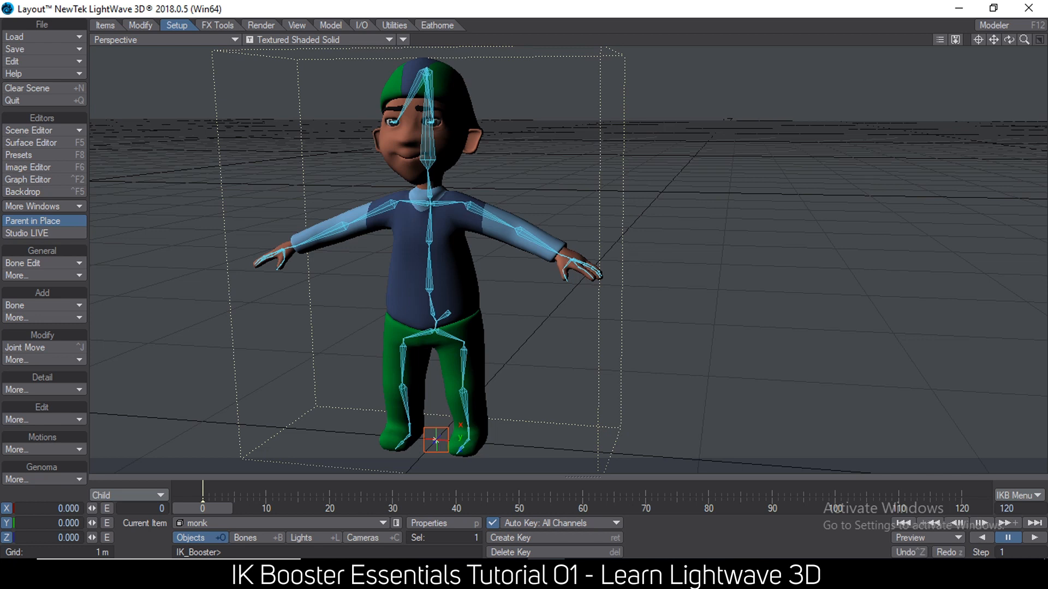
Set ikstop on the left upper arm, right upper arm and neck bones.
{"action": "left_click", "coordinate": [464, 200]}
{"action": "right_click", "coordinate": [465, 200]}
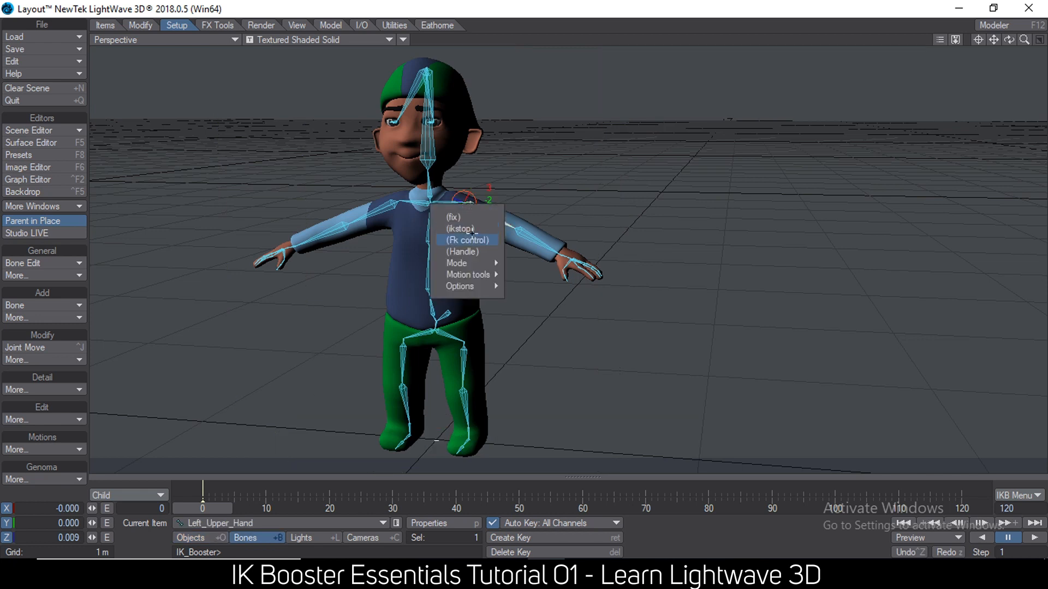
{"action": "left_click", "coordinate": [470, 229]}
{"action": "left_click", "coordinate": [369, 206]}
{"action": "right_click", "coordinate": [370, 207]}
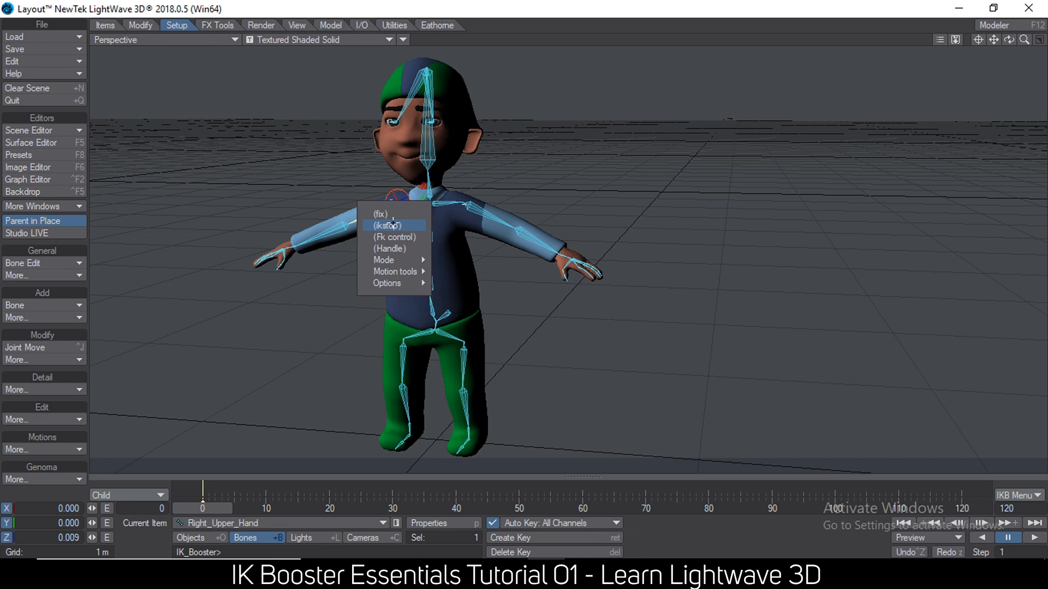
{"action": "left_click", "coordinate": [386, 222]}
{"action": "left_click", "coordinate": [430, 190]}
{"action": "right_click", "coordinate": [431, 199]}
{"action": "left_click", "coordinate": [436, 216]}
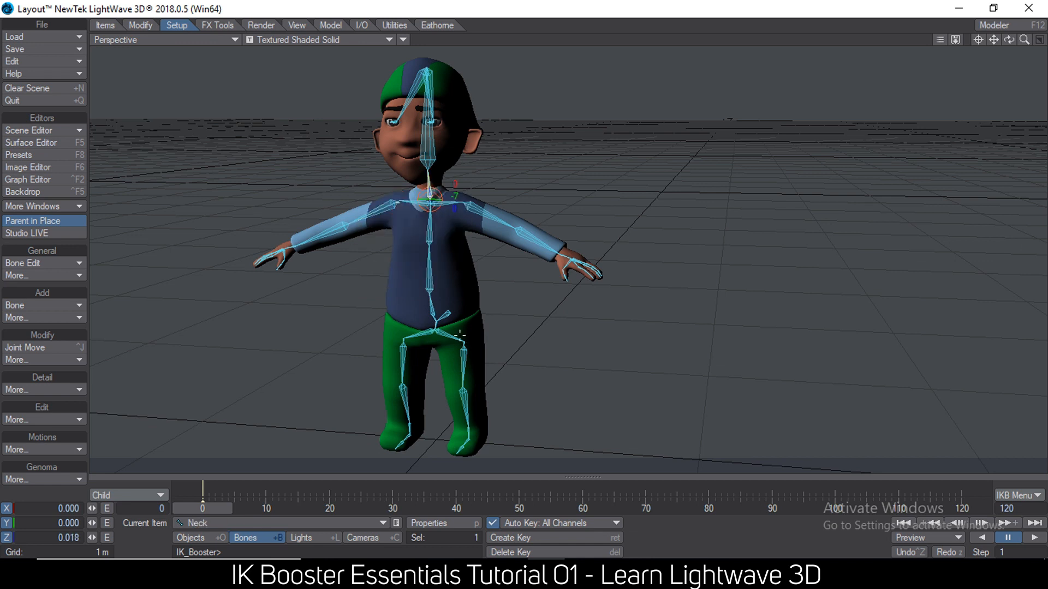
Set ikstop on the left and right upper leg bones.
{"action": "left_click", "coordinate": [468, 353]}
{"action": "right_click", "coordinate": [465, 354]}
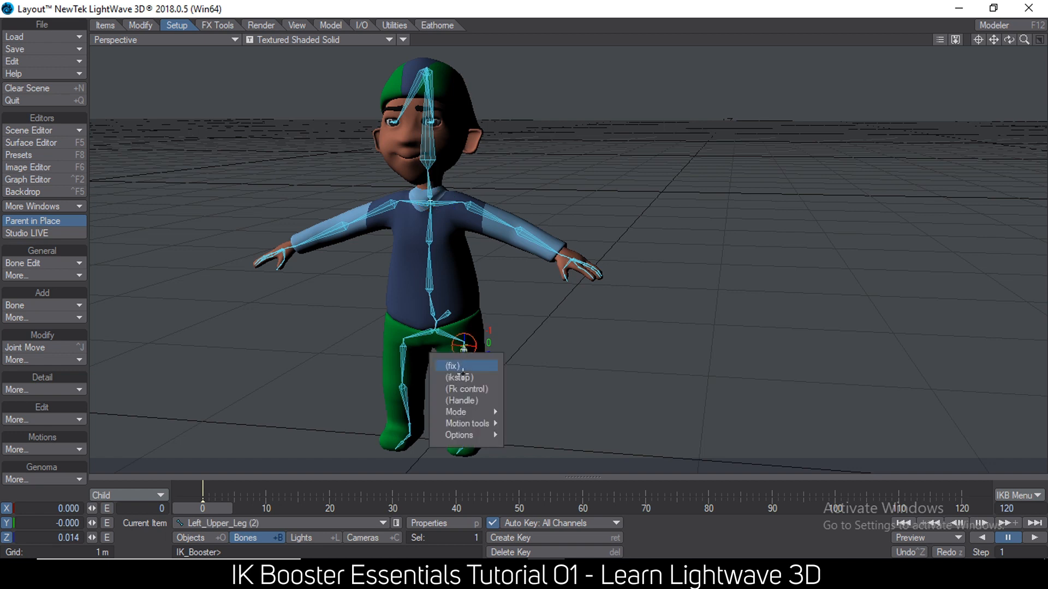
{"action": "left_click", "coordinate": [451, 376]}
{"action": "left_click", "coordinate": [402, 344]}
{"action": "right_click", "coordinate": [402, 345]}
{"action": "left_click", "coordinate": [454, 399]}
Apply the fix option to the left and right foot bones.
{"action": "left_click", "coordinate": [468, 429]}
{"action": "right_click", "coordinate": [468, 431]}
{"action": "left_click", "coordinate": [467, 440]}
{"action": "left_click", "coordinate": [467, 441]}
{"action": "right_click", "coordinate": [467, 442]}
{"action": "left_click", "coordinate": [473, 448]}
{"action": "left_click", "coordinate": [409, 435]}
{"action": "right_click", "coordinate": [409, 435]}
{"action": "left_click", "coordinate": [401, 437]}
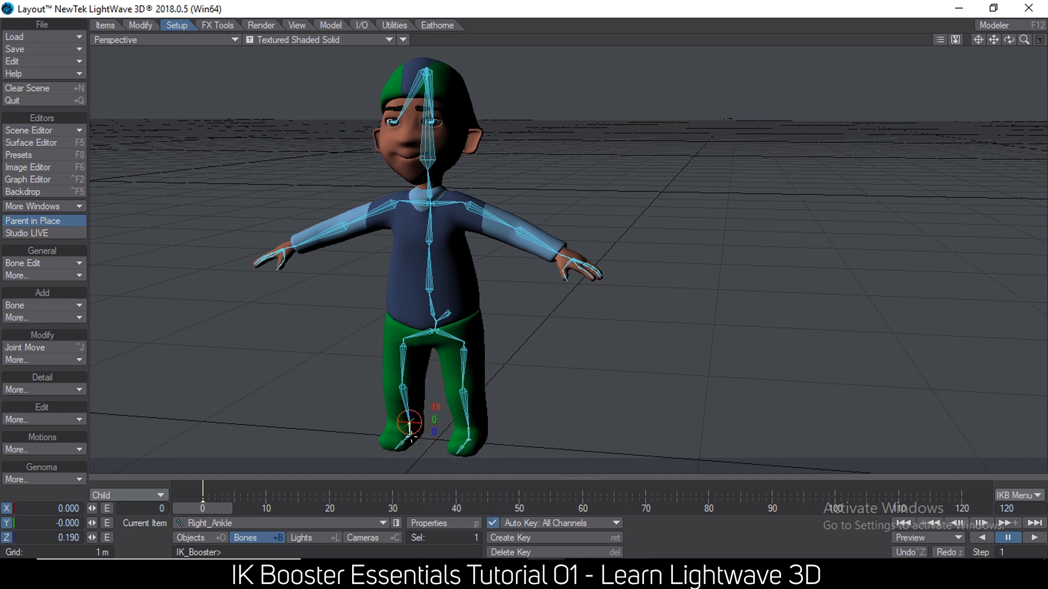
{"action": "right_click", "coordinate": [410, 434]}
{"action": "left_click", "coordinate": [403, 445]}
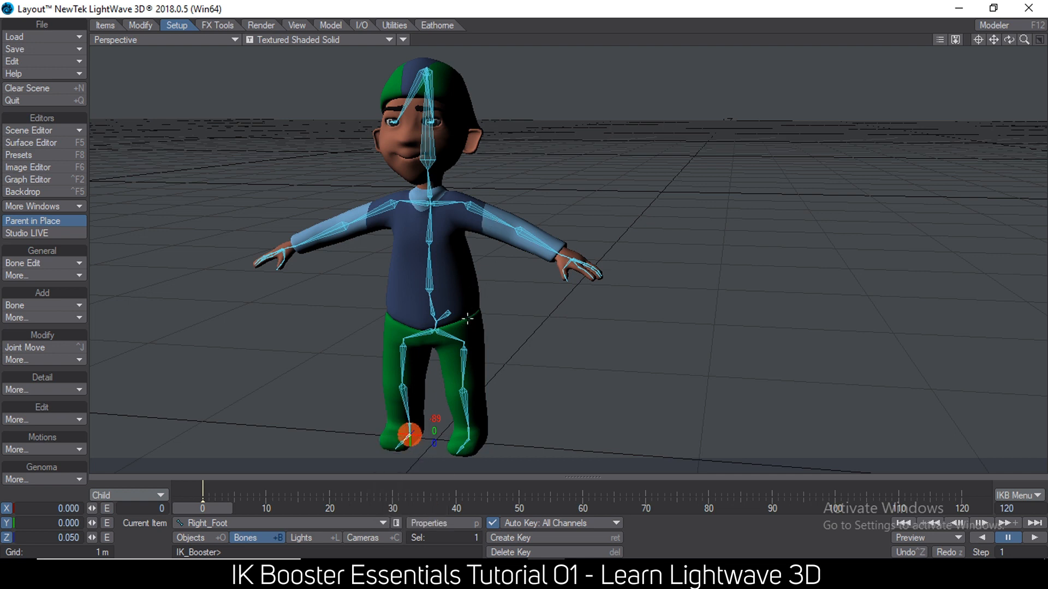
At frame 10, pose the monk with both arms lowered beside the body and the torso and head leaning.
{"action": "left_click", "coordinate": [267, 507]}
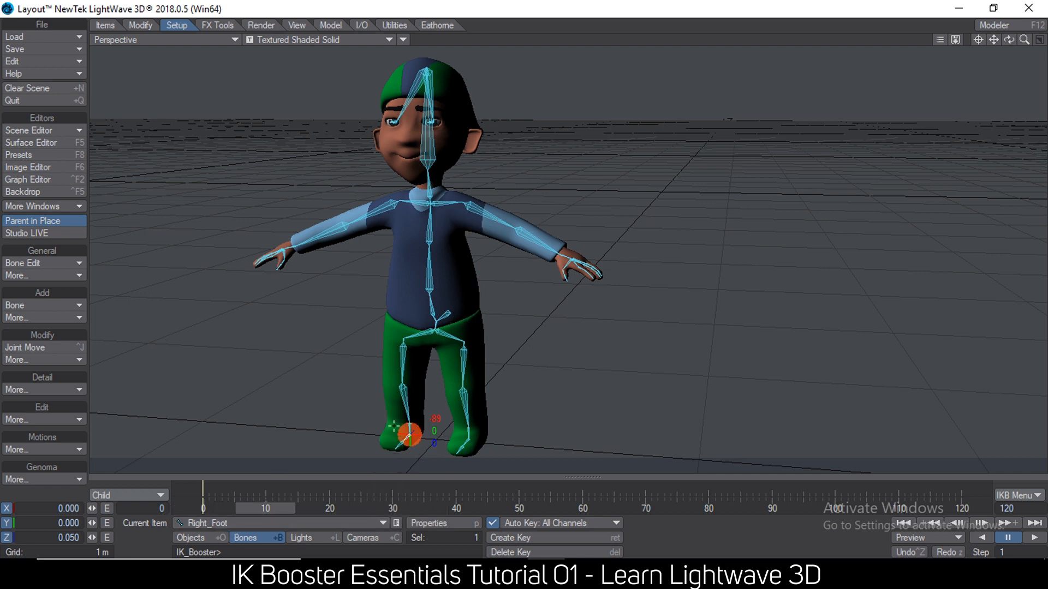
{"action": "mouse_move", "coordinate": [449, 313]}
{"action": "left_mouse_down"}
{"action": "mouse_move", "coordinate": [440, 321]}
{"action": "mouse_move", "coordinate": [453, 334]}
{"action": "mouse_move", "coordinate": [447, 310]}
{"action": "mouse_move", "coordinate": [446, 327]}
{"action": "mouse_move", "coordinate": [440, 318]}
{"action": "left_mouse_up"}
{"action": "left_click_drag", "start_coordinate": [565, 277], "coordinate": [488, 330]}
{"action": "left_click_drag", "start_coordinate": [278, 257], "coordinate": [382, 323]}
{"action": "left_click_drag", "start_coordinate": [414, 164], "coordinate": [414, 204]}
{"action": "left_click_drag", "start_coordinate": [423, 240], "coordinate": [344, 321]}
{"action": "left_click_drag", "start_coordinate": [590, 278], "coordinate": [615, 269], "text": "ctrl+alt"}
{"action": "left_click_drag", "start_coordinate": [566, 198], "coordinate": [558, 201], "text": "alt"}
{"action": "left_click_drag", "start_coordinate": [981, 38], "coordinate": [989, 36]}
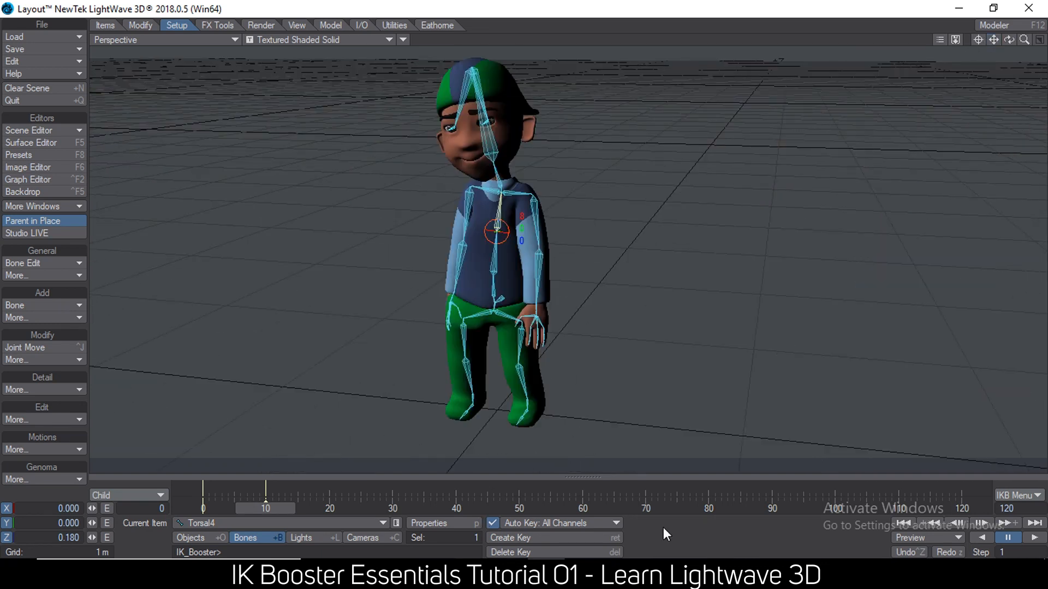
Switch to the Notepad list, highlight "3.no lag in preview due to few objects" and return to LightWave Layout.
{"action": "key", "text": "alt+Tab"}
{"action": "left_click", "coordinate": [609, 130]}
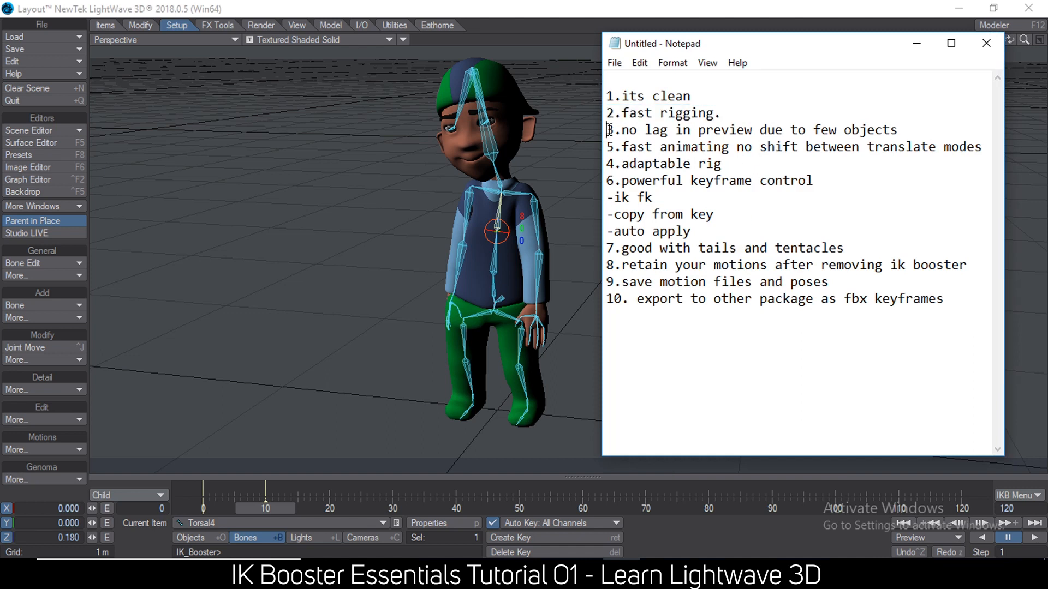
{"action": "left_click", "coordinate": [917, 130], "text": "shift"}
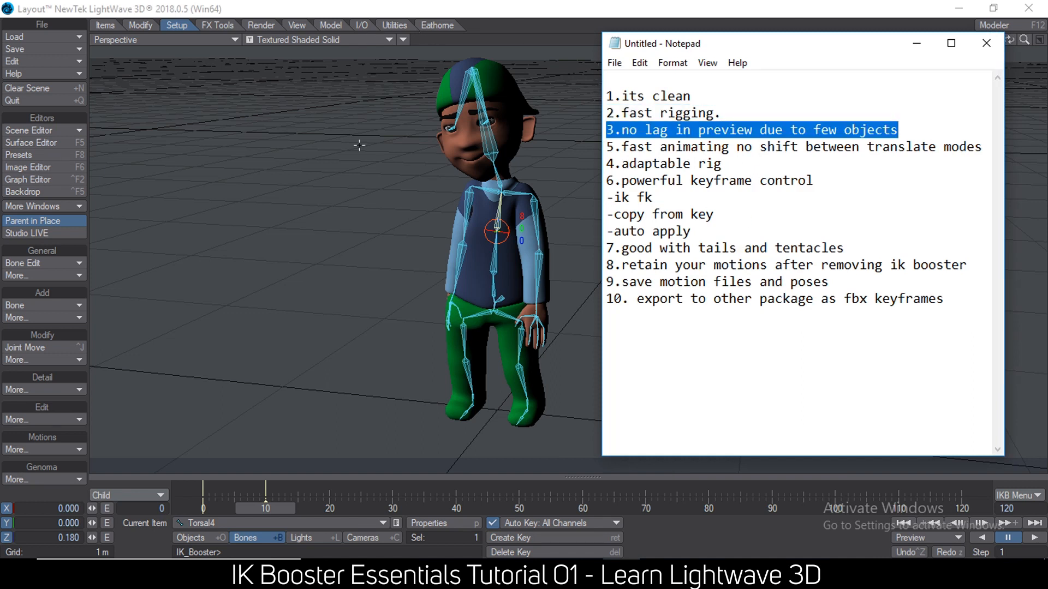
{"action": "left_click", "coordinate": [457, 6]}
Play the pose animation on the timeline, stop it and go back to frame 0.
{"action": "left_click", "coordinate": [1029, 538]}
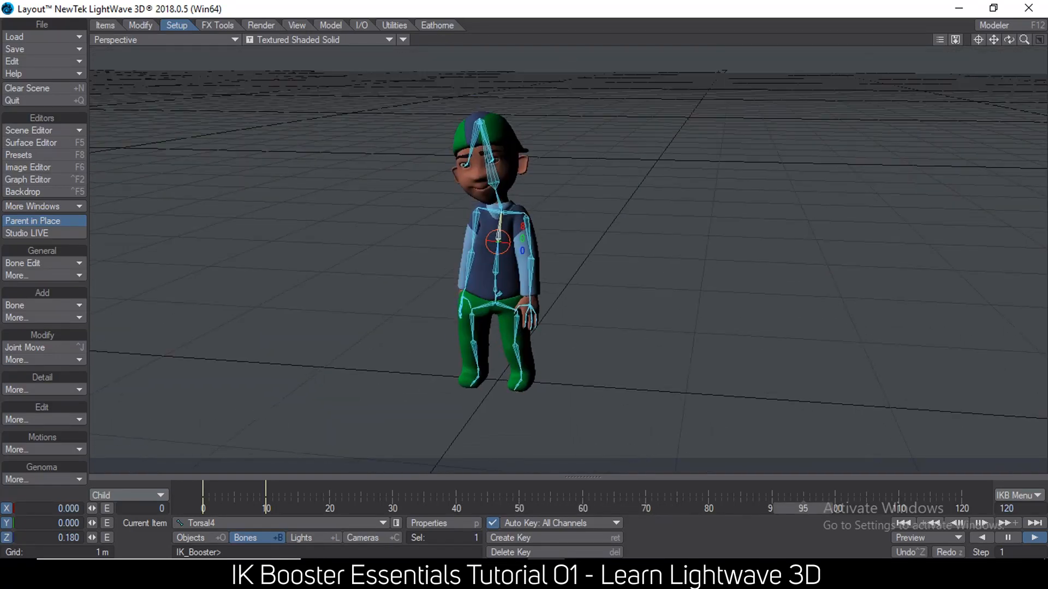
{"action": "left_click", "coordinate": [1007, 538]}
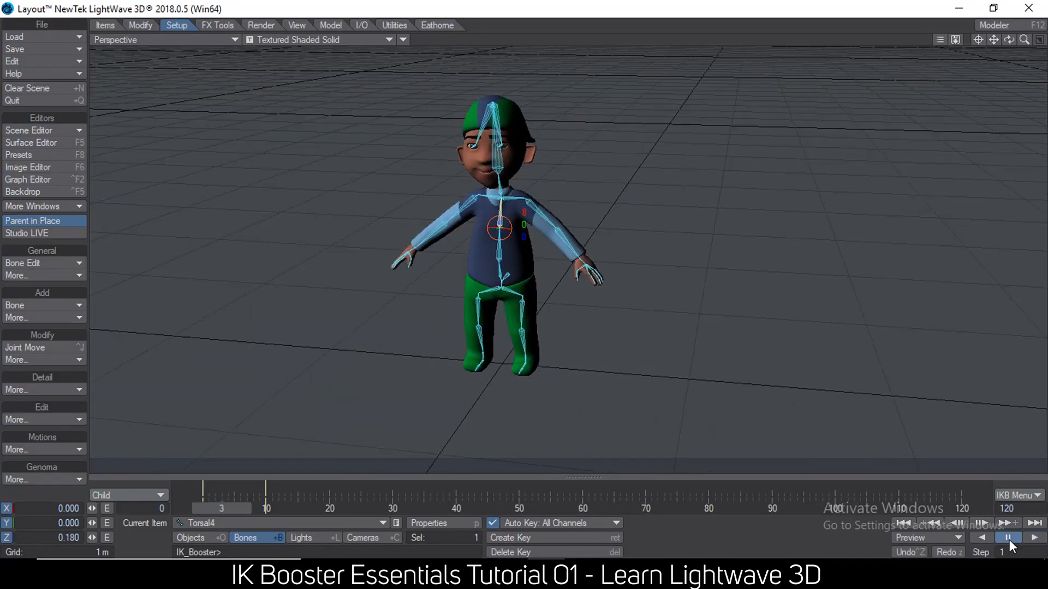
{"action": "left_click", "coordinate": [980, 537]}
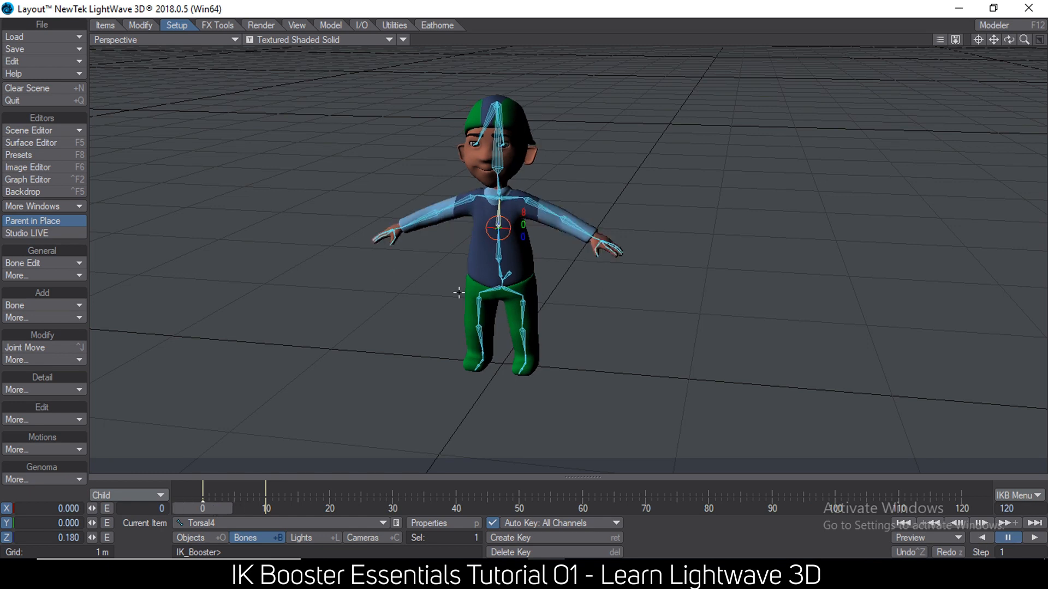
Switch to the Notepad list, highlight "5.fast animating no shift between translate modes" and return to LightWave Layout.
{"action": "left_click", "coordinate": [495, 258]}
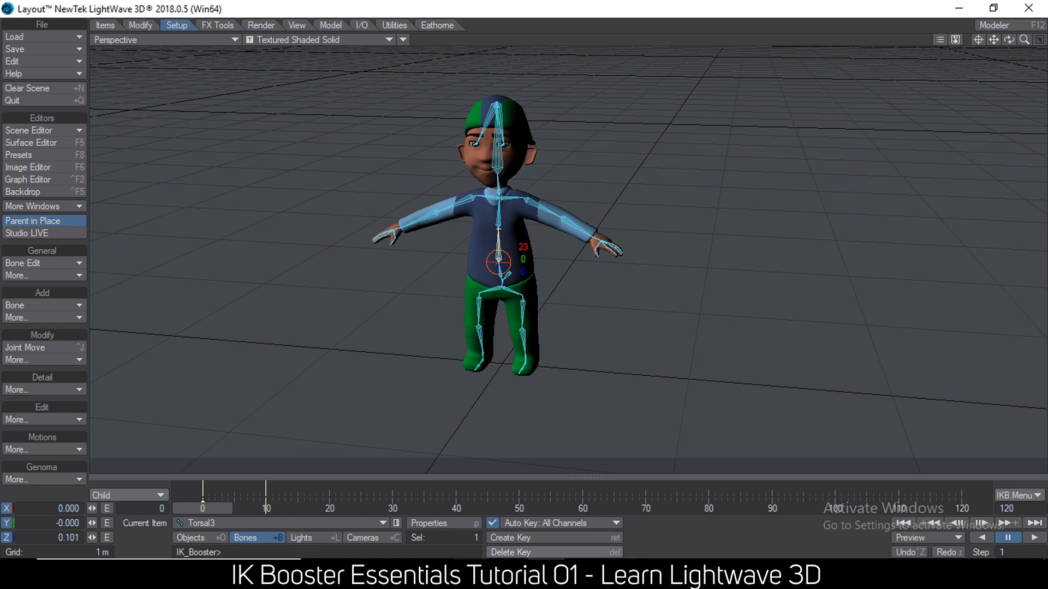
{"action": "left_click", "coordinate": [621, 572]}
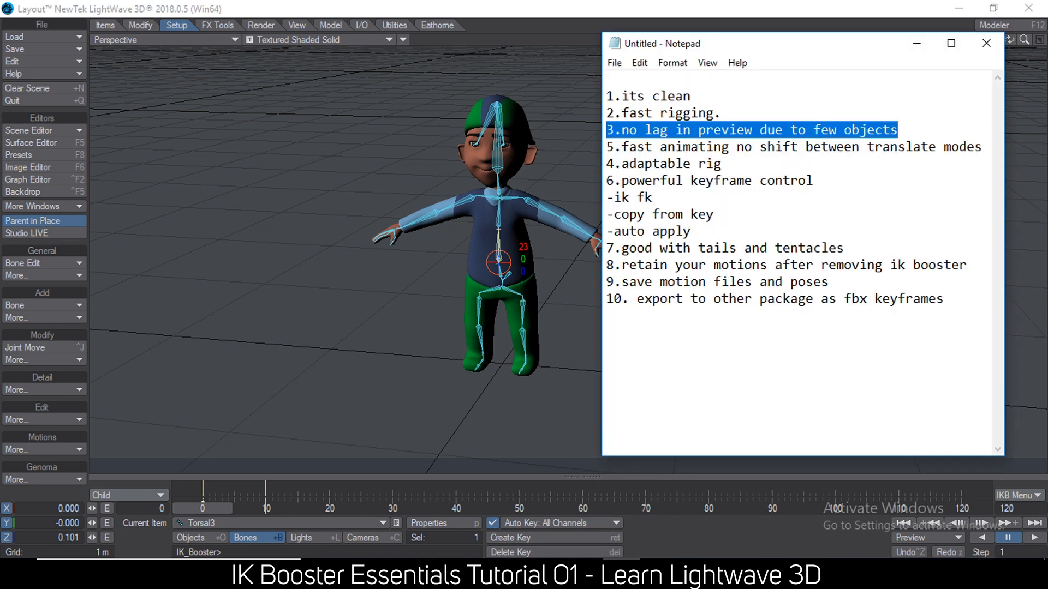
{"action": "left_click", "coordinate": [610, 147]}
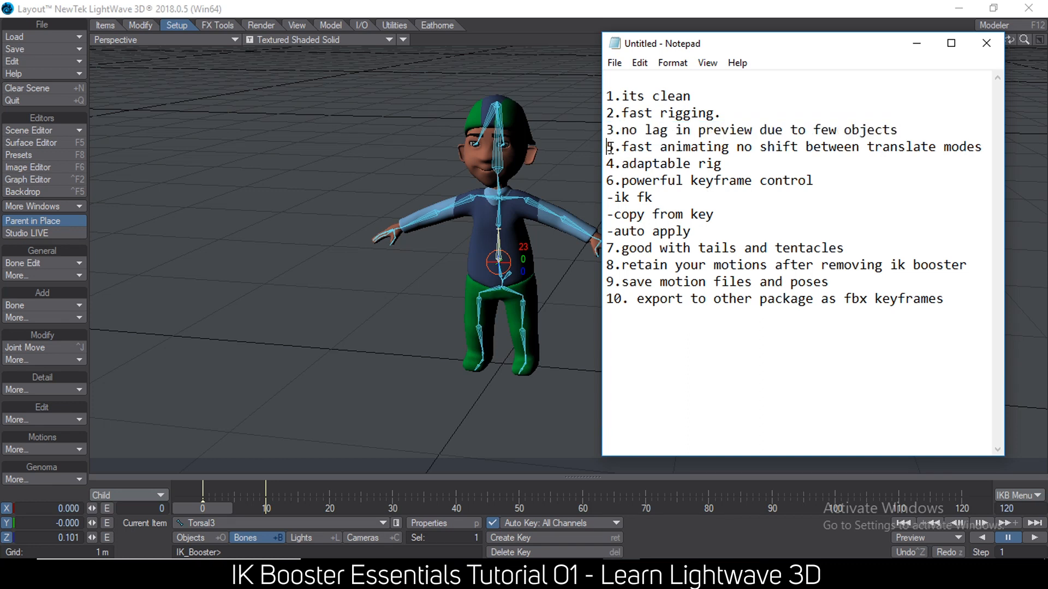
{"action": "left_click_drag", "start_coordinate": [606, 147], "coordinate": [914, 146]}
{"action": "left_click", "coordinate": [475, 10]}
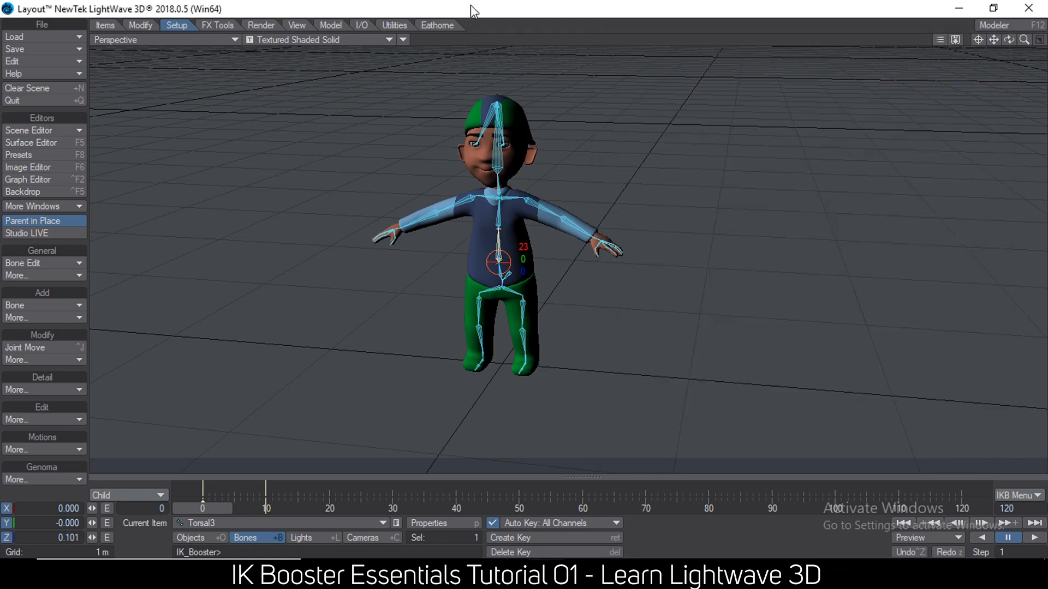
Load the recent scene mateyo_ik.lws without saving the current scene or changing the content directory.
{"action": "scroll", "coordinate": [551, 148], "scroll_direction": "up", "scroll_amount": 5}
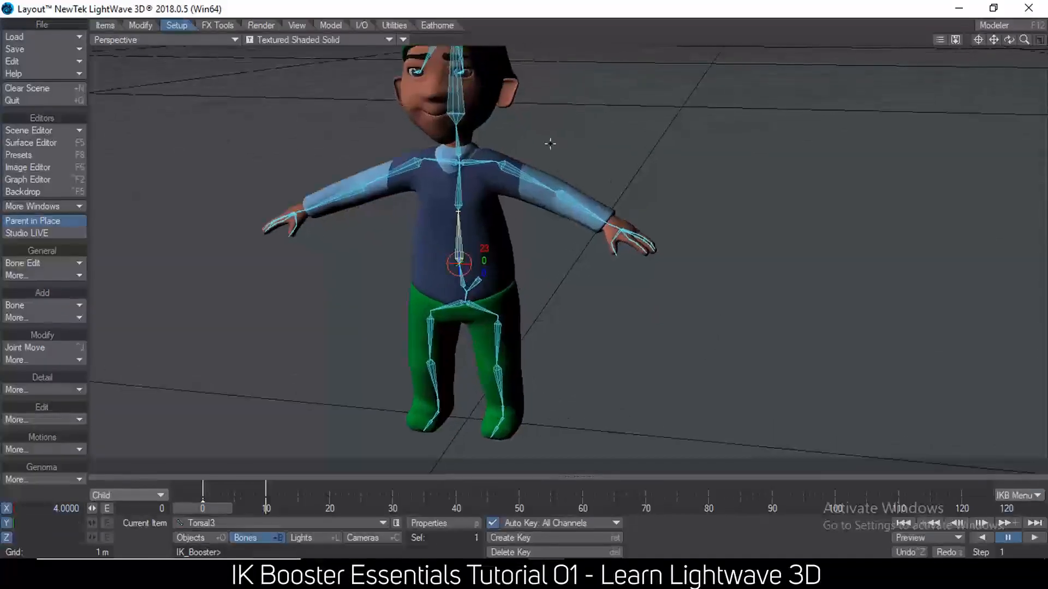
{"action": "left_click", "coordinate": [559, 192]}
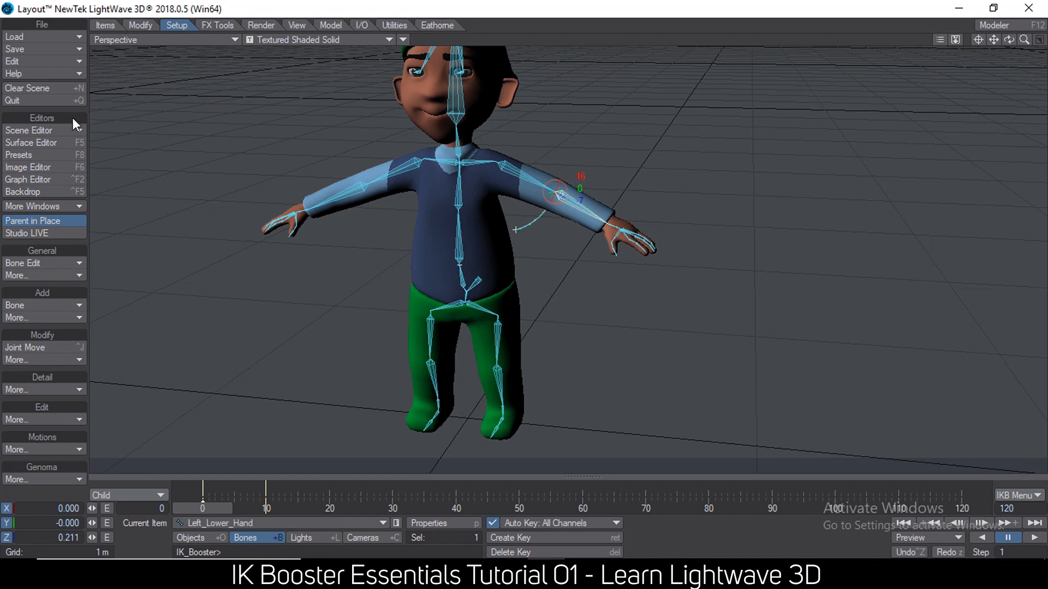
{"action": "left_click", "coordinate": [47, 36]}
{"action": "mouse_move", "coordinate": [64, 70]}
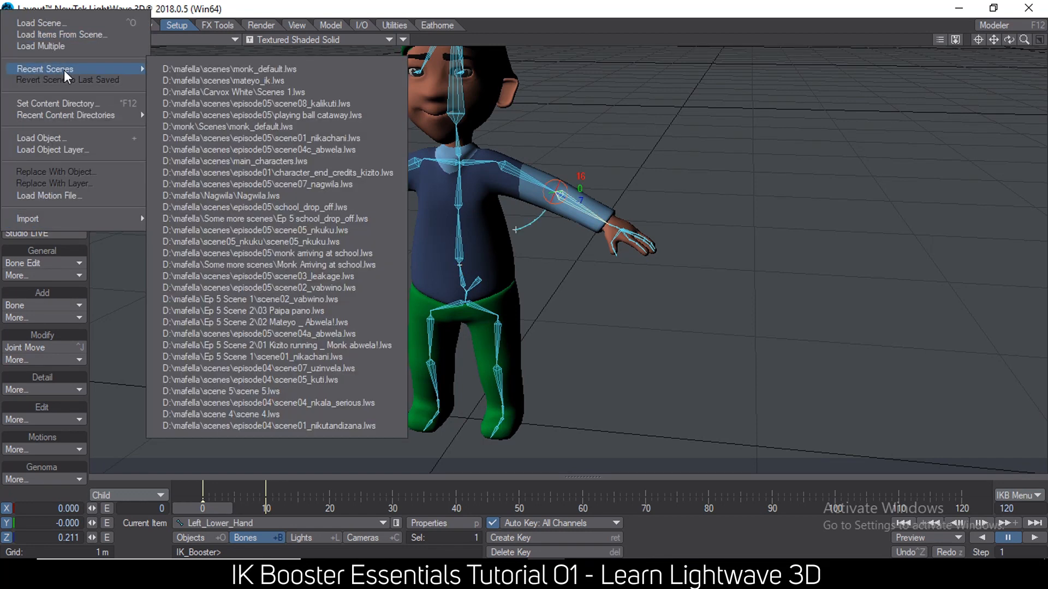
{"action": "left_click", "coordinate": [289, 75]}
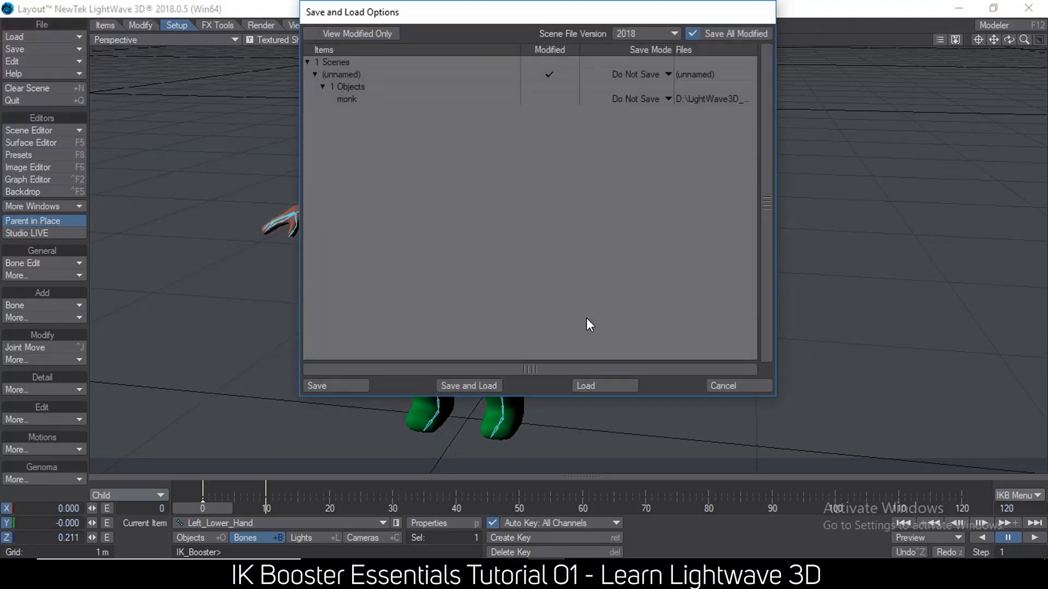
{"action": "left_click", "coordinate": [611, 383]}
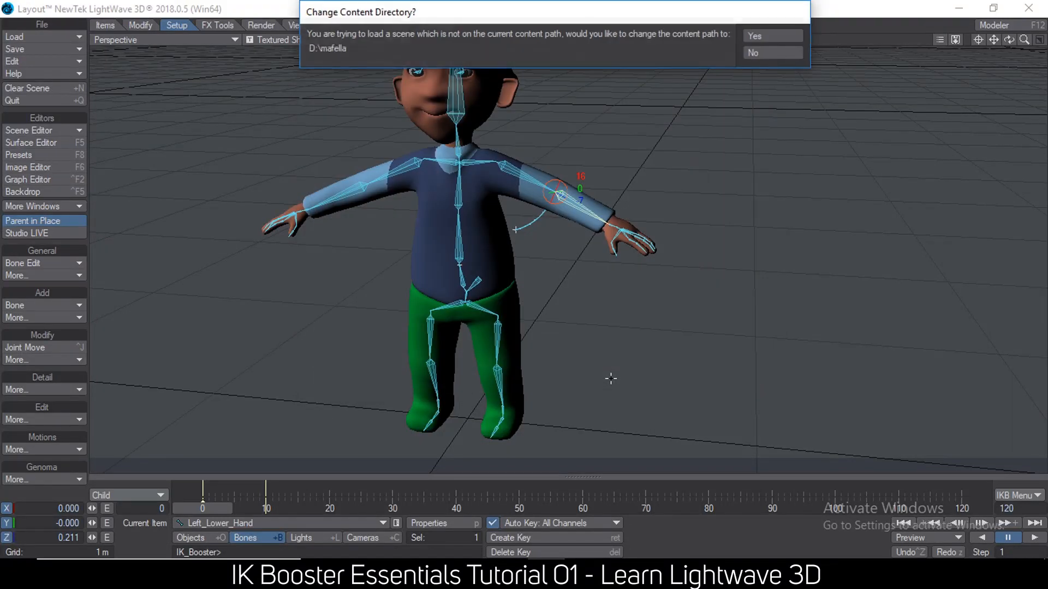
{"action": "left_click", "coordinate": [758, 54]}
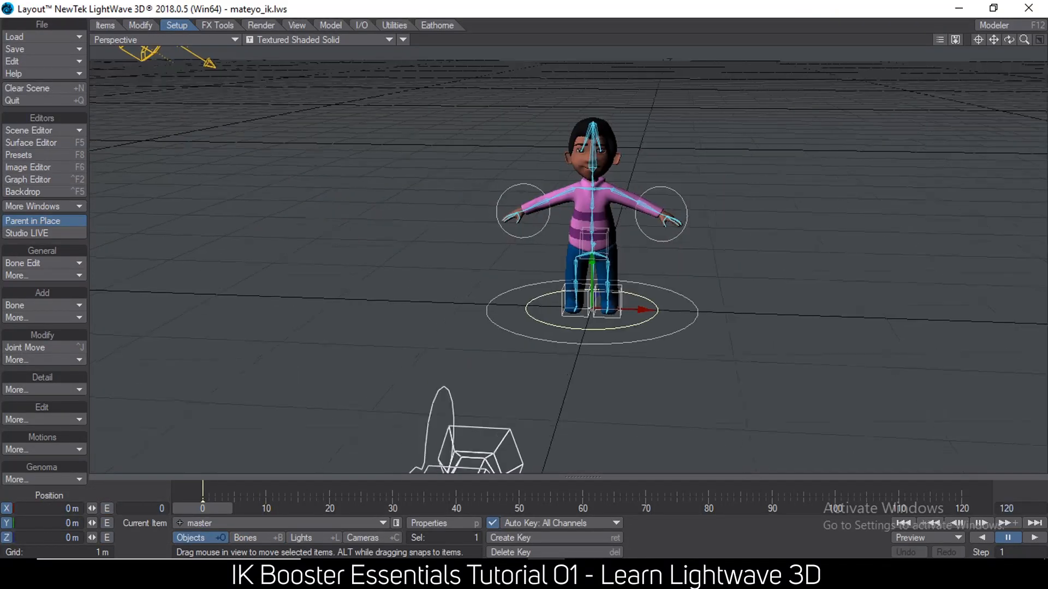
At frame 10, move the left_hand controller in toward the body so that the arm bends.
{"action": "left_click_drag", "start_coordinate": [709, 149], "coordinate": [726, 161], "text": "alt"}
{"action": "scroll", "coordinate": [764, 118], "scroll_direction": "up", "scroll_amount": 5}
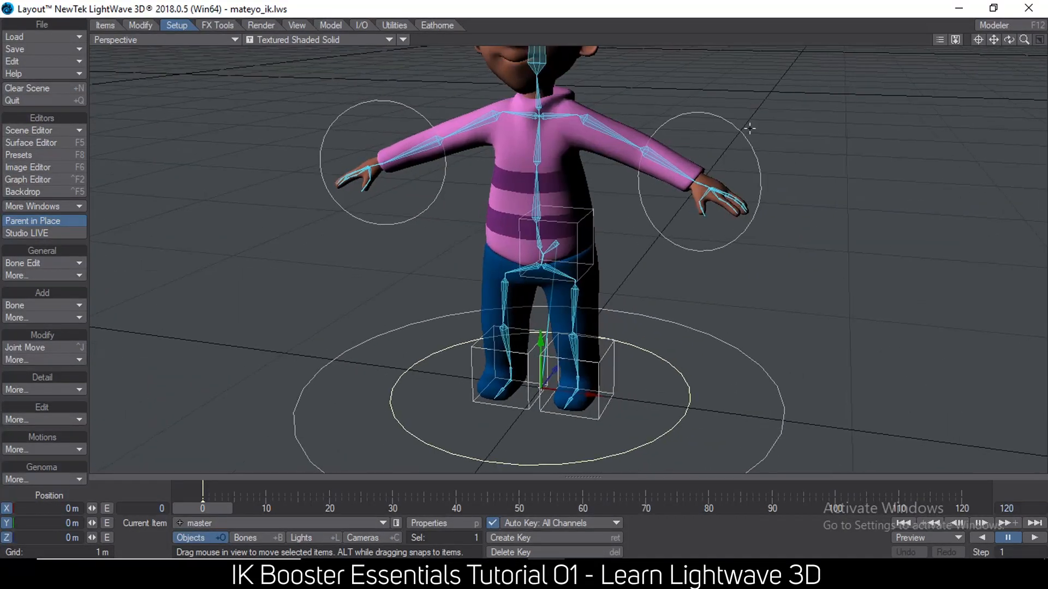
{"action": "left_click", "coordinate": [742, 126]}
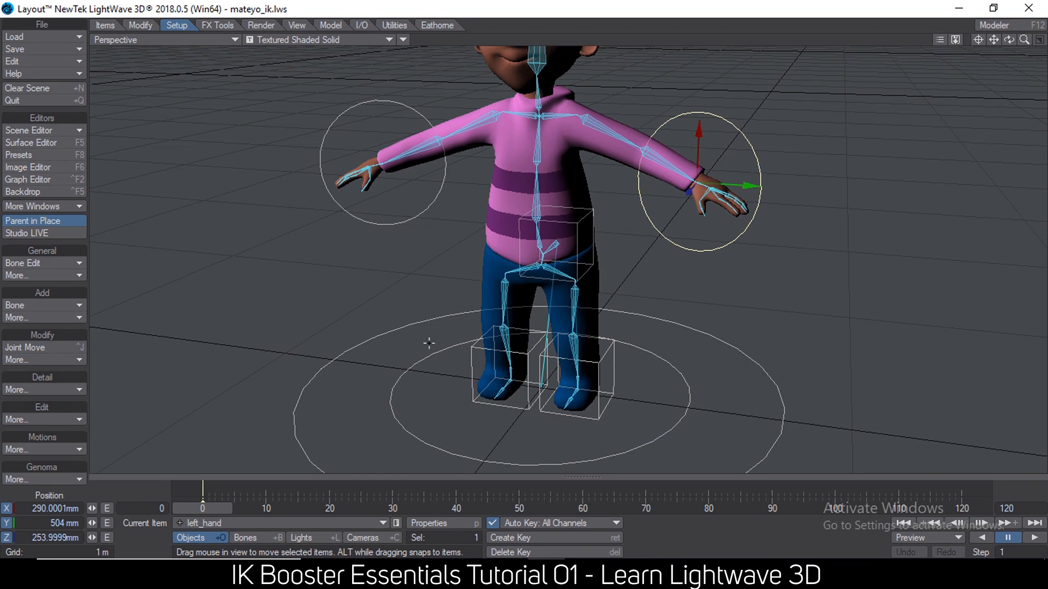
{"action": "left_click", "coordinate": [269, 507]}
{"action": "left_click_drag", "start_coordinate": [754, 183], "coordinate": [696, 182]}
{"action": "mouse_move", "coordinate": [631, 129]}
{"action": "left_mouse_down"}
{"action": "mouse_move", "coordinate": [632, 190]}
{"action": "mouse_move", "coordinate": [631, 123]}
{"action": "left_mouse_up"}
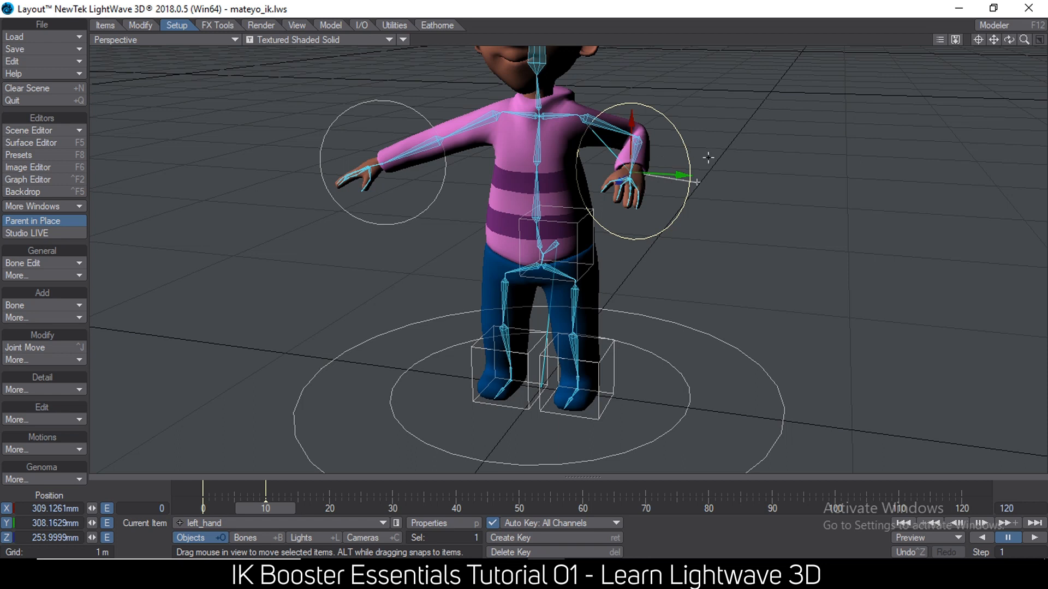
Rotate the left_hand controller to turn the character's hand.
{"action": "key", "text": "y"}
{"action": "left_click_drag", "start_coordinate": [696, 182], "coordinate": [734, 155]}
{"action": "left_click_drag", "start_coordinate": [673, 166], "coordinate": [682, 173]}
Cycle through the transform modes back to Move and move the left_hand controller outward, straightening the arm.
{"action": "key", "text": "space"}
{"action": "key", "text": "space"}
{"action": "key", "text": "space"}
{"action": "key", "text": "space"}
{"action": "key", "text": "space"}
{"action": "key", "text": "space"}
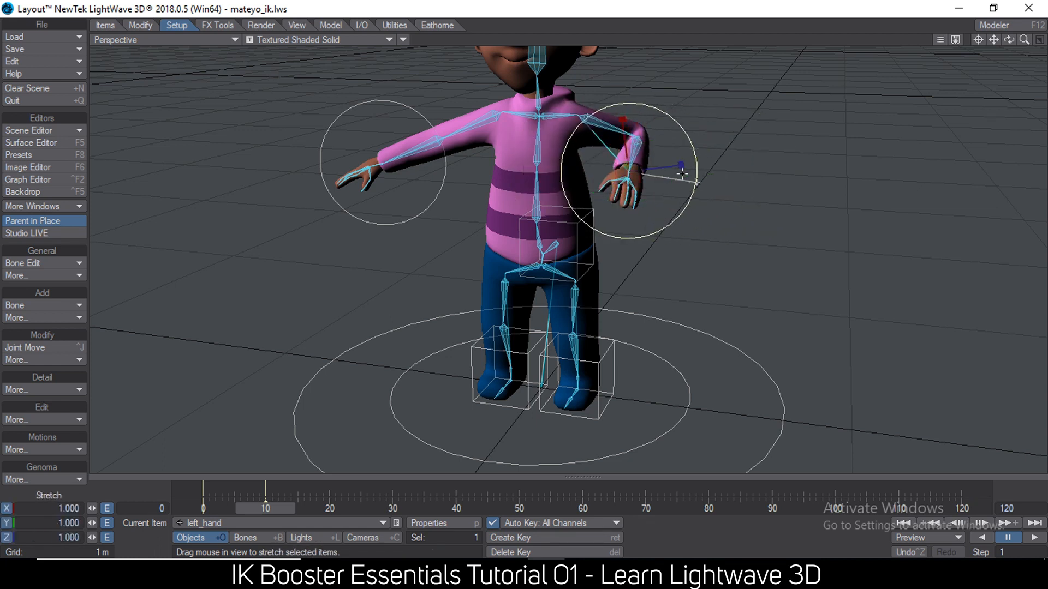
{"action": "key", "text": "space"}
{"action": "key", "text": "space"}
{"action": "key", "text": "space"}
{"action": "key", "text": "space"}
{"action": "key", "text": "space"}
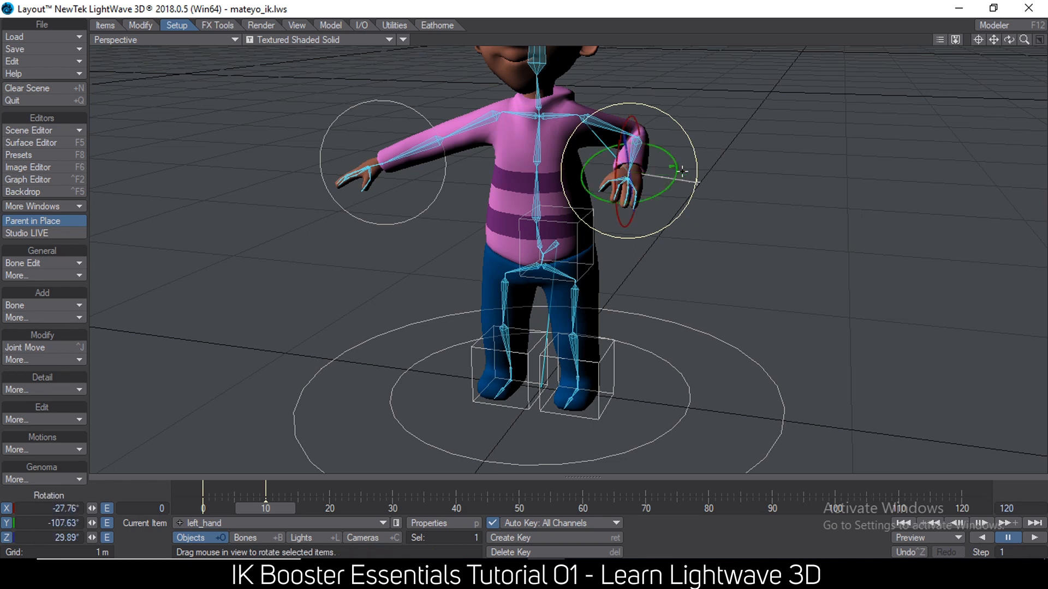
{"action": "key", "text": "space"}
{"action": "key", "text": "space"}
{"action": "key", "text": "space"}
{"action": "key", "text": "space"}
{"action": "left_click_drag", "start_coordinate": [677, 177], "coordinate": [726, 181]}
Load the recent scene monk_default.lws without saving the current scene or changing the content directory.
{"action": "left_click", "coordinate": [29, 36]}
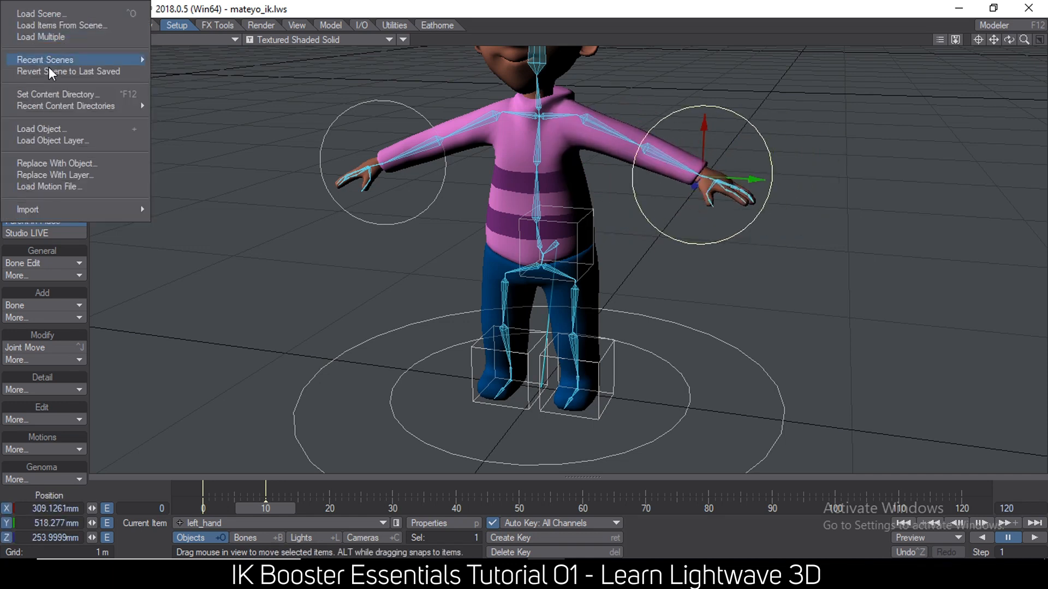
{"action": "mouse_move", "coordinate": [51, 61]}
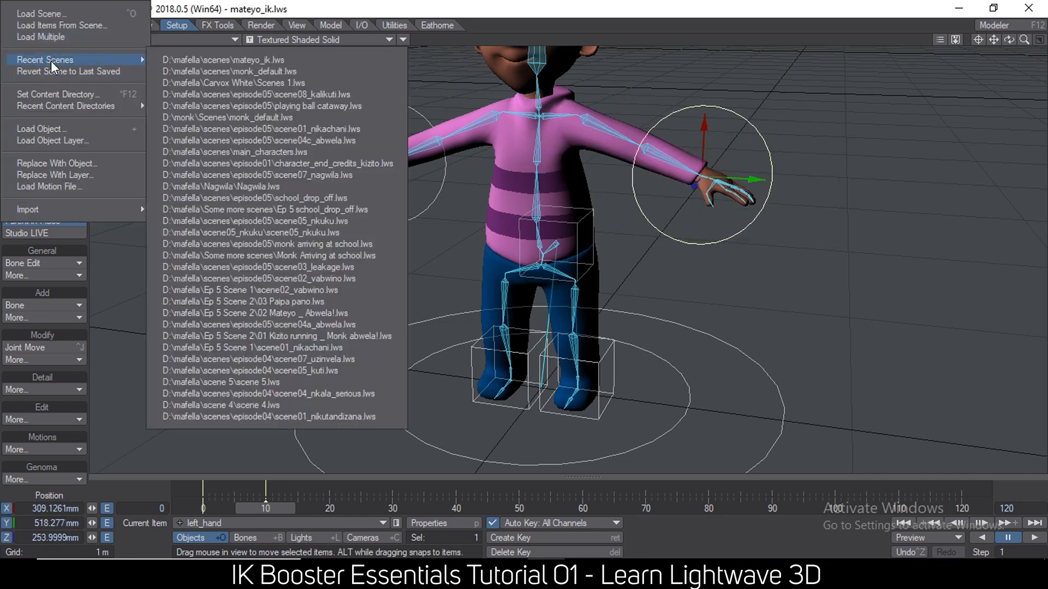
{"action": "left_click", "coordinate": [324, 62]}
{"action": "left_click", "coordinate": [603, 384]}
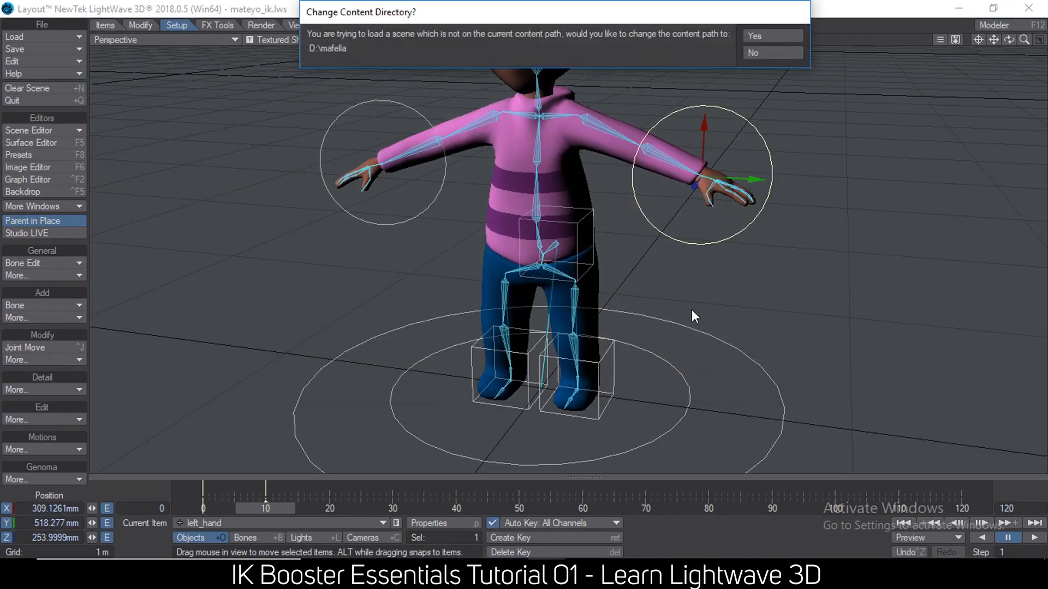
{"action": "left_click", "coordinate": [751, 53]}
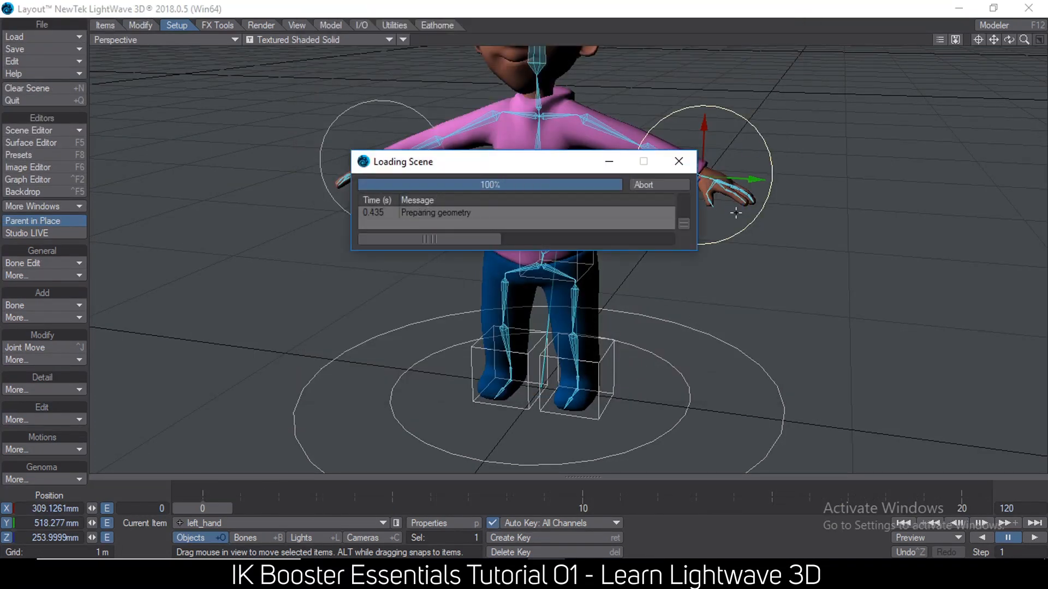
Activate IK Booster and pull the monk's left wrist down toward the body.
{"action": "left_click_drag", "start_coordinate": [710, 221], "coordinate": [599, 294]}
{"action": "key", "text": "ctrl+k"}
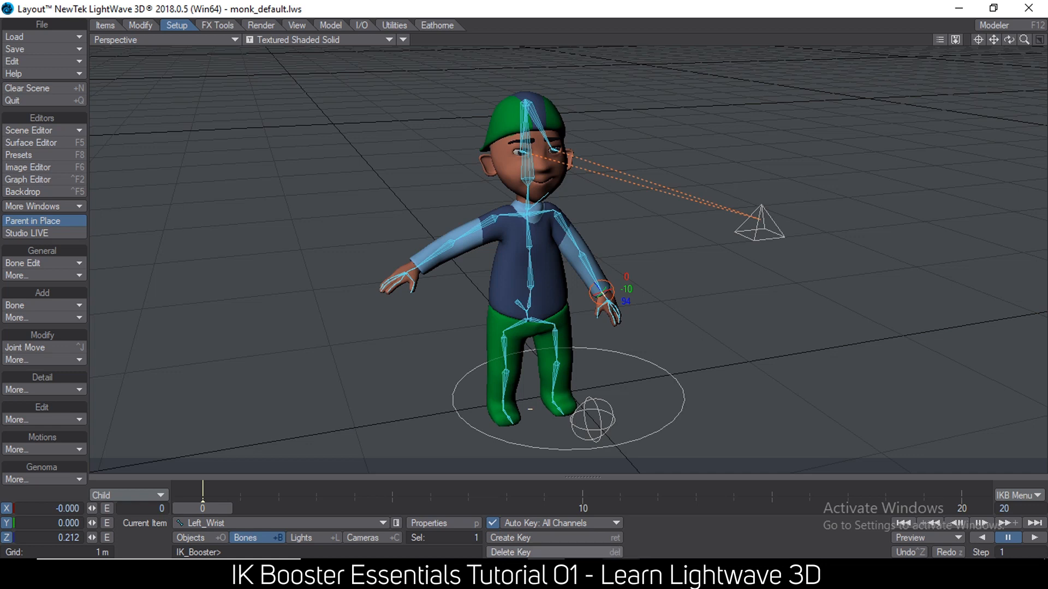
Switch to the Notepad list, highlight "4.adaptable rig" and return to LightWave Layout.
{"action": "left_click", "coordinate": [620, 572]}
{"action": "left_click_drag", "start_coordinate": [733, 164], "coordinate": [607, 163]}
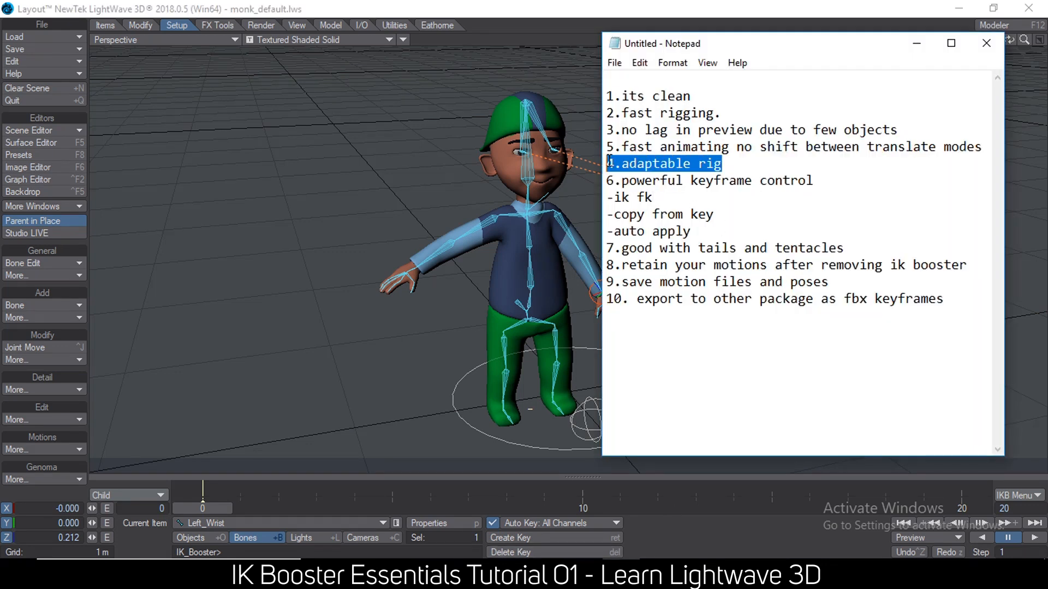
{"action": "left_click", "coordinate": [351, 8]}
Bend the monk's right arm with the elbow and wrist bones, bringing the hand in toward the hip.
{"action": "left_click_drag", "start_coordinate": [528, 250], "coordinate": [520, 328], "text": "ctrl+alt"}
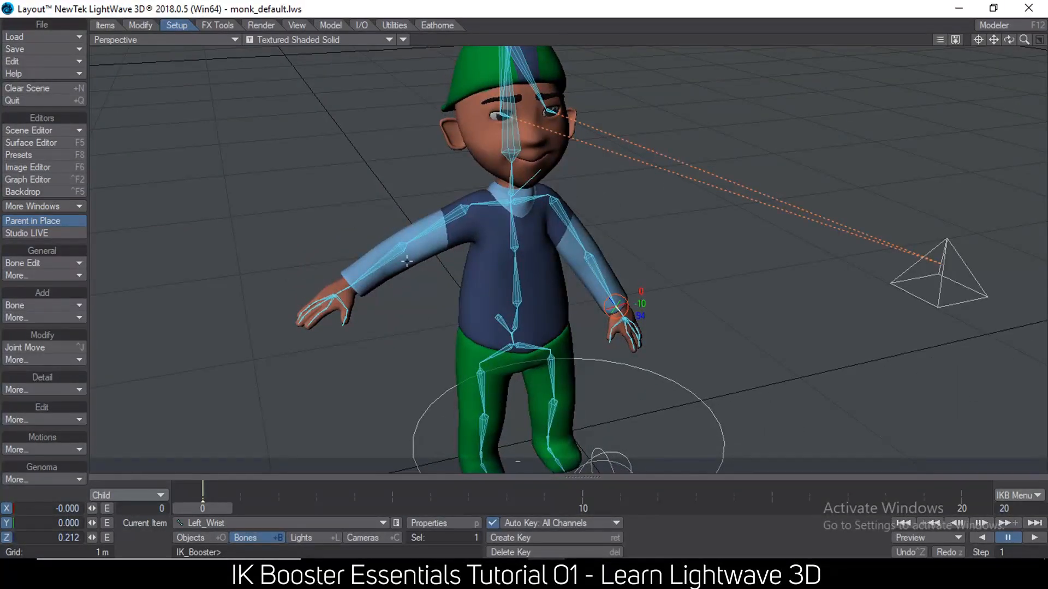
{"action": "left_click_drag", "start_coordinate": [406, 261], "coordinate": [402, 252]}
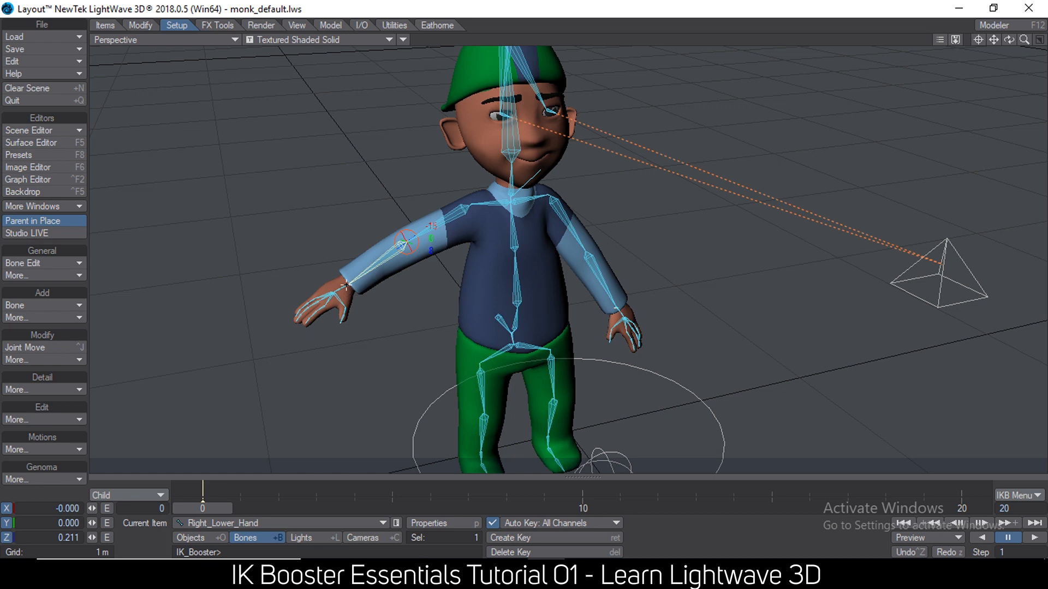
{"action": "left_click_drag", "start_coordinate": [346, 285], "coordinate": [407, 291]}
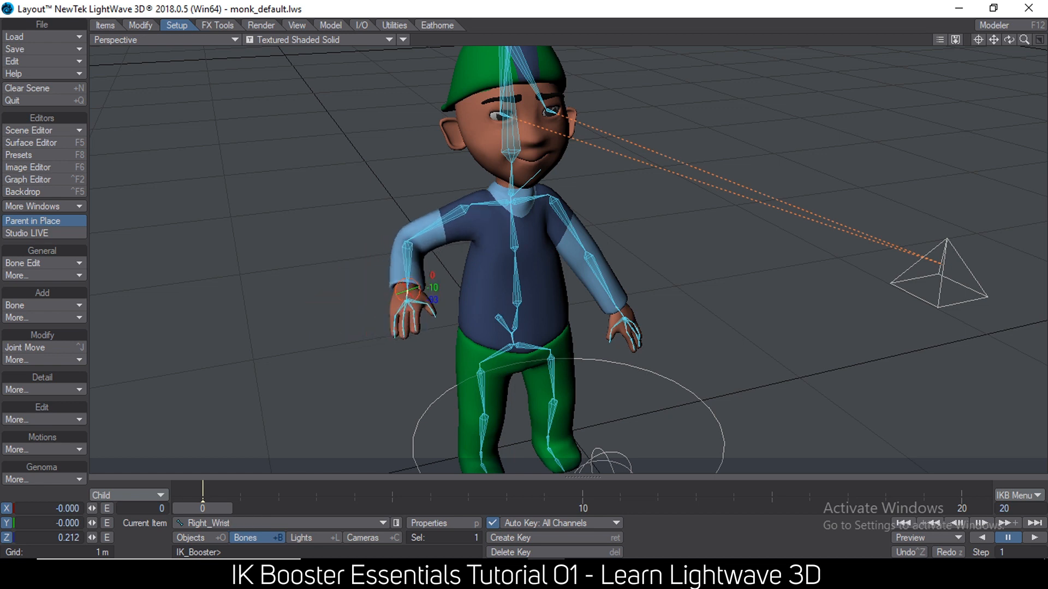
{"action": "mouse_move", "coordinate": [409, 245]}
{"action": "left_mouse_down"}
{"action": "mouse_move", "coordinate": [392, 230]}
{"action": "mouse_move", "coordinate": [409, 238]}
{"action": "mouse_move", "coordinate": [399, 234]}
{"action": "mouse_move", "coordinate": [409, 262]}
{"action": "left_mouse_up"}
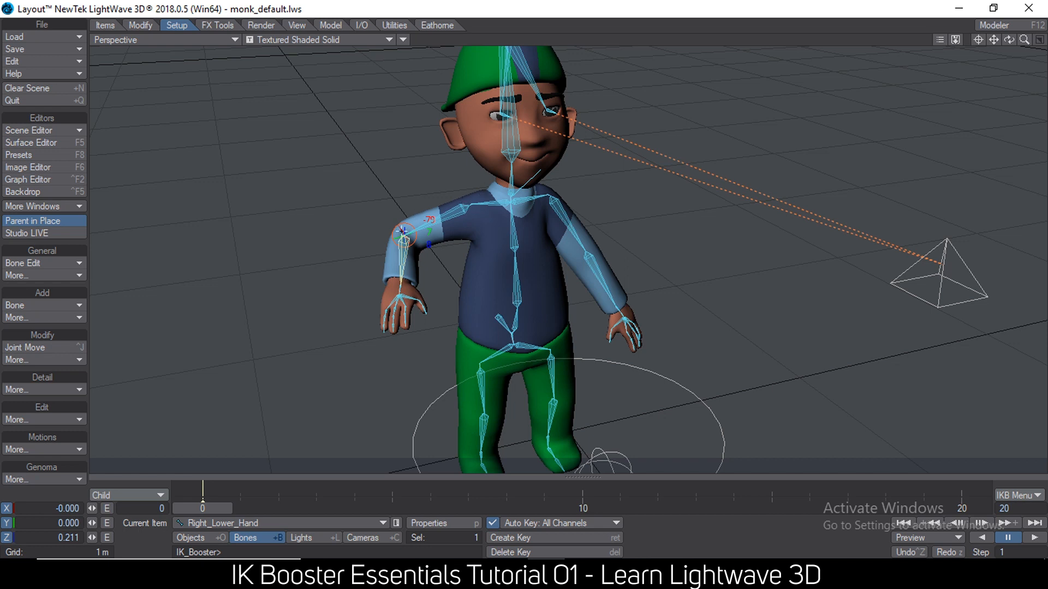
{"action": "left_click_drag", "start_coordinate": [400, 280], "coordinate": [434, 287]}
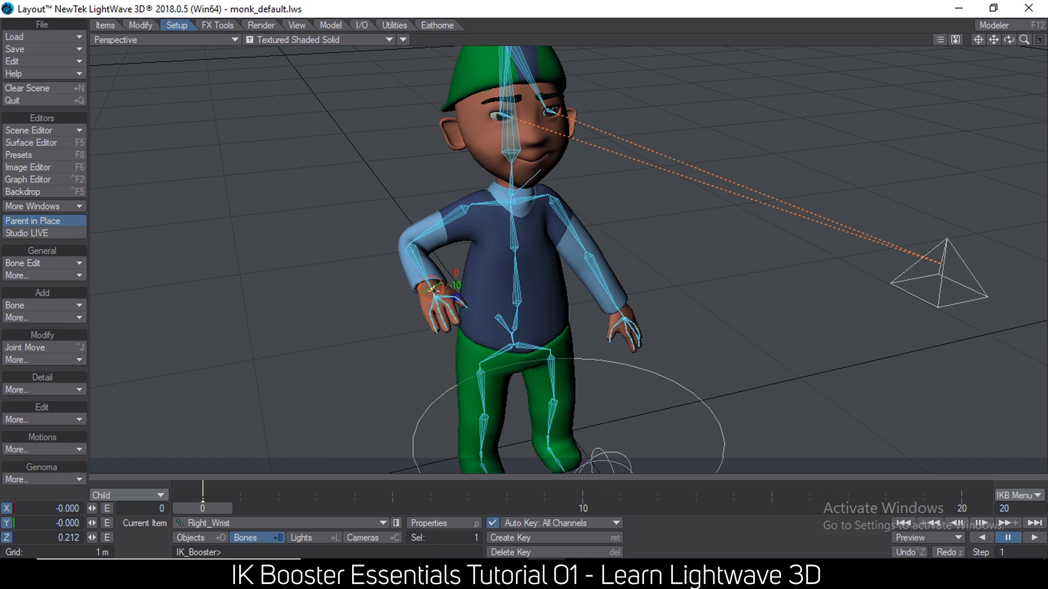
Apply the fix option to the Right_Wrist bone and adjust the right elbow position.
{"action": "right_click", "coordinate": [432, 288]}
{"action": "left_click", "coordinate": [427, 300]}
{"action": "mouse_move", "coordinate": [412, 246]}
{"action": "left_mouse_down"}
{"action": "mouse_move", "coordinate": [429, 248]}
{"action": "mouse_move", "coordinate": [404, 238]}
{"action": "mouse_move", "coordinate": [494, 271]}
{"action": "mouse_move", "coordinate": [404, 239]}
{"action": "mouse_move", "coordinate": [409, 246]}
{"action": "left_mouse_up"}
Remove the fix option from the Right_Wrist bone and place the right hand against the hip.
{"action": "left_click", "coordinate": [432, 287]}
{"action": "right_click", "coordinate": [435, 293]}
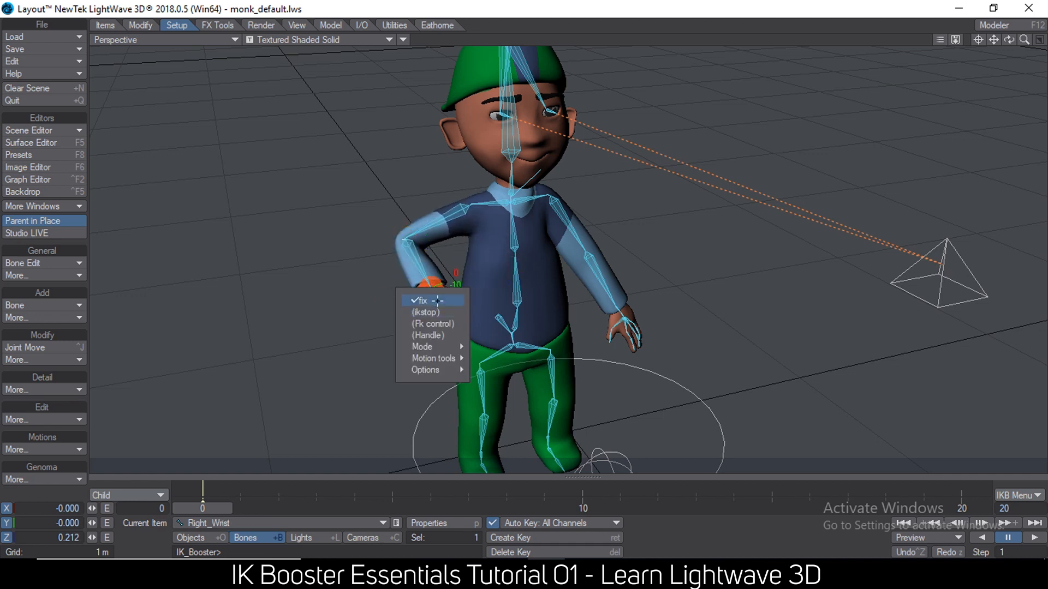
{"action": "left_click", "coordinate": [437, 300]}
{"action": "mouse_move", "coordinate": [430, 289]}
{"action": "left_mouse_down"}
{"action": "mouse_move", "coordinate": [438, 297]}
{"action": "mouse_move", "coordinate": [428, 290]}
{"action": "left_mouse_up"}
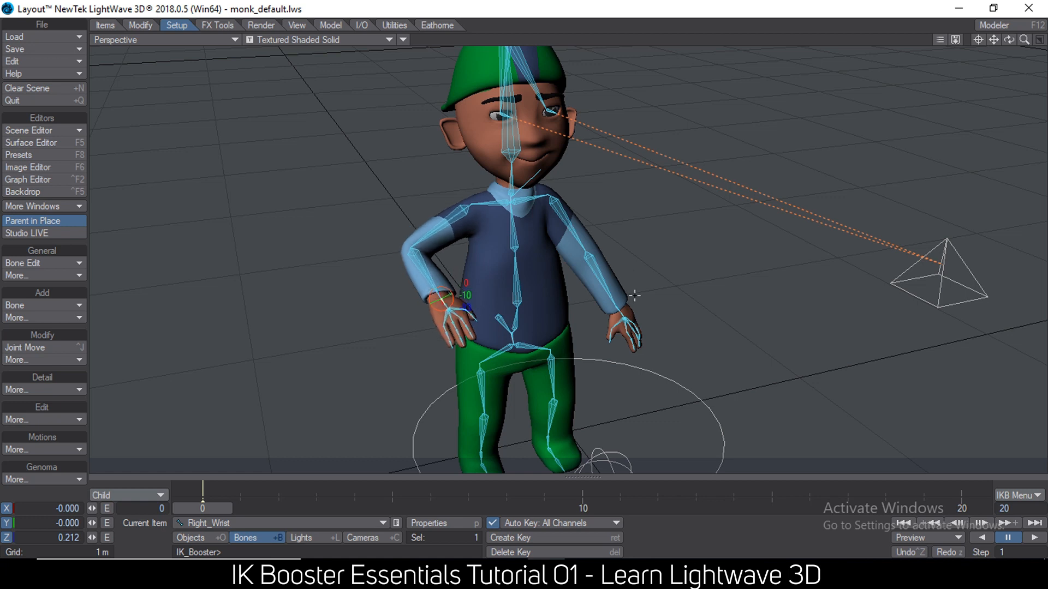
Bend the left arm at the wrist, and rotate the Left_Upper_Hand (2) bone to raise the arm outward.
{"action": "mouse_move", "coordinate": [619, 308]}
{"action": "left_mouse_down"}
{"action": "mouse_move", "coordinate": [627, 303]}
{"action": "mouse_move", "coordinate": [605, 288]}
{"action": "mouse_move", "coordinate": [640, 282]}
{"action": "mouse_move", "coordinate": [619, 309]}
{"action": "left_mouse_up"}
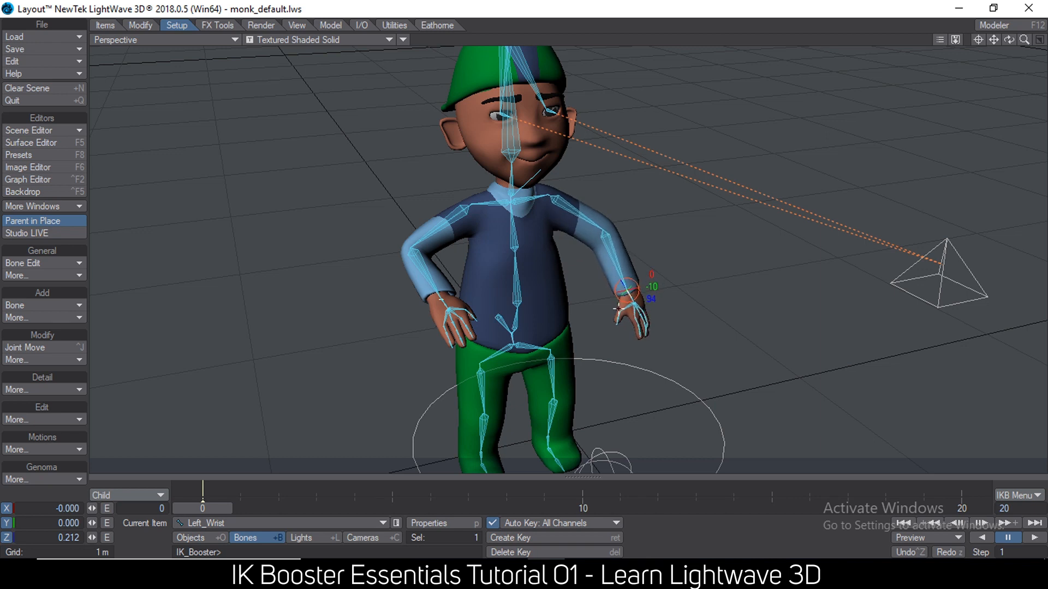
{"action": "key", "text": "y"}
{"action": "left_click", "coordinate": [554, 201]}
{"action": "left_click_drag", "start_coordinate": [592, 176], "coordinate": [595, 189]}
{"action": "left_click_drag", "start_coordinate": [622, 256], "coordinate": [649, 246]}
{"action": "left_click_drag", "start_coordinate": [586, 227], "coordinate": [588, 178]}
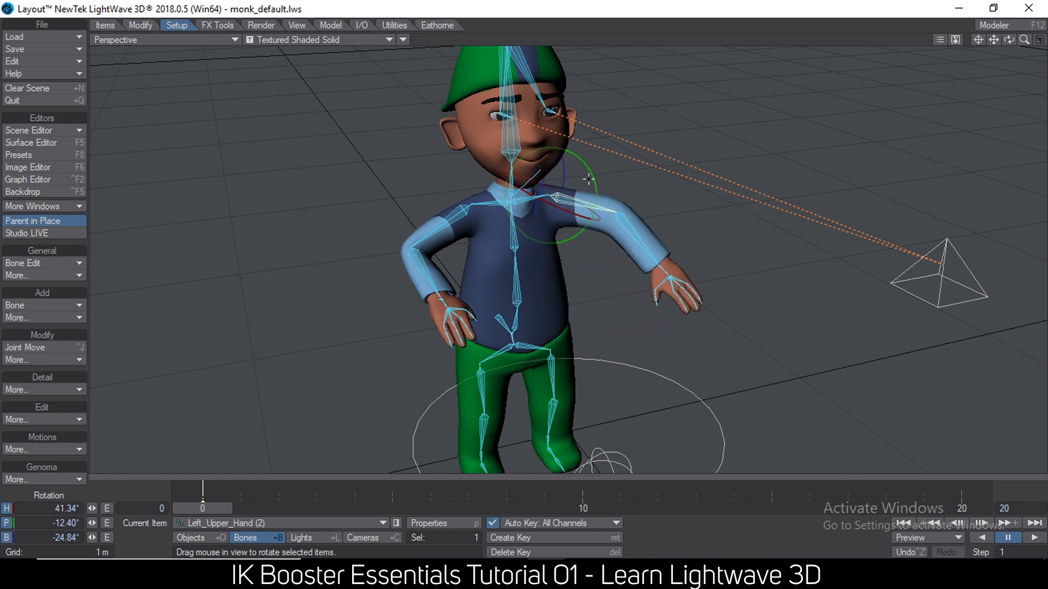
Reactivate IK Booster and pull the left wrist so the forearm and hand extend out to the side.
{"action": "key", "text": "ctrl+k"}
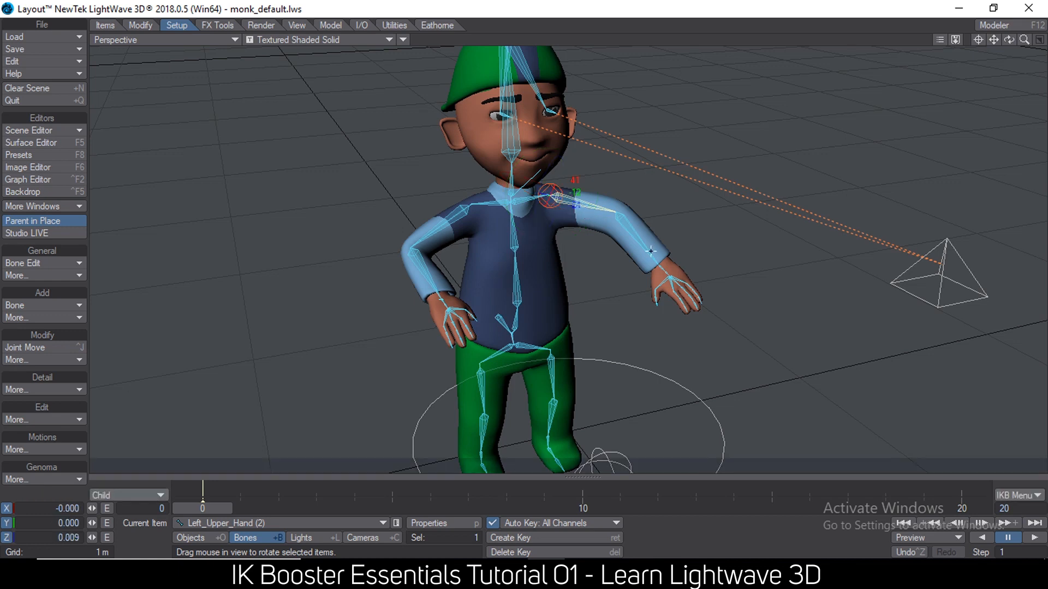
{"action": "mouse_move", "coordinate": [661, 268]}
{"action": "left_mouse_down"}
{"action": "mouse_move", "coordinate": [690, 198]}
{"action": "mouse_move", "coordinate": [658, 251]}
{"action": "mouse_move", "coordinate": [662, 266]}
{"action": "left_mouse_up"}
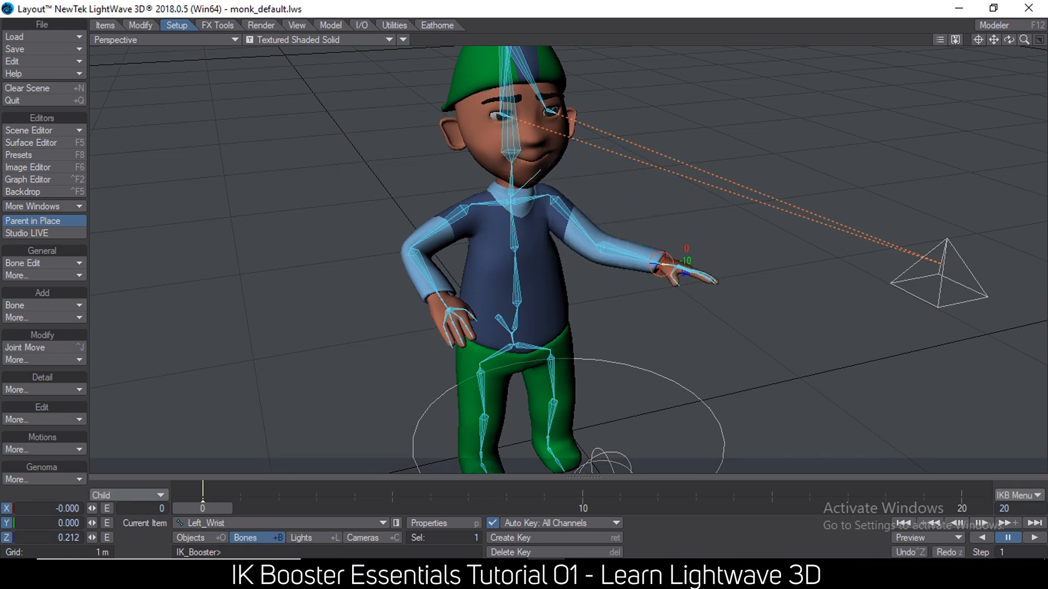
Select the Right_Lower_Hand bone at the right elbow, and move up the chain to the Right_Upper_Hand (2) bone.
{"action": "left_click_drag", "start_coordinate": [524, 242], "coordinate": [599, 241], "text": "ctrl+alt"}
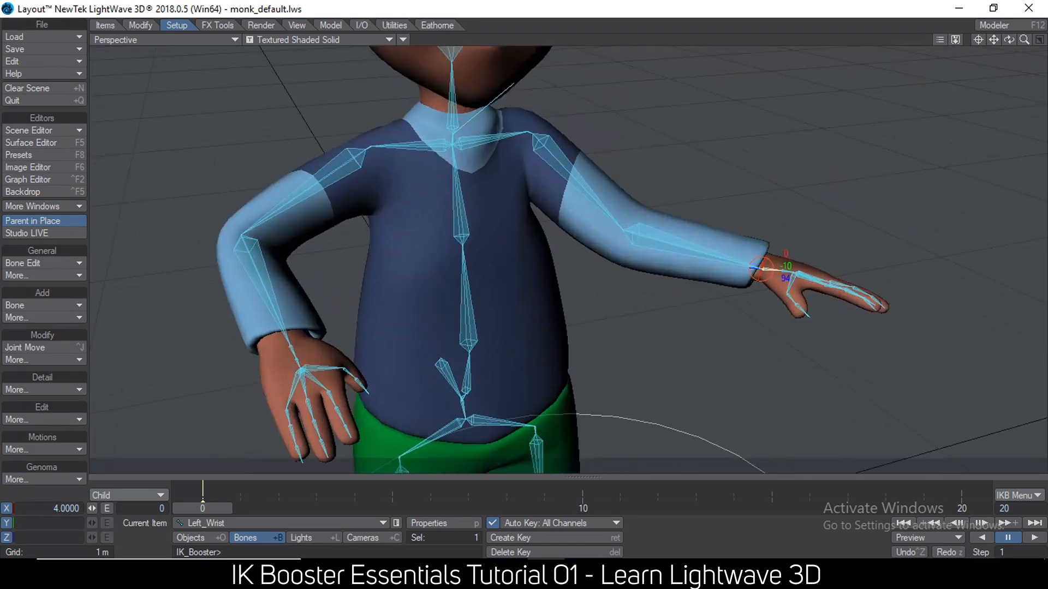
{"action": "left_click", "coordinate": [256, 243]}
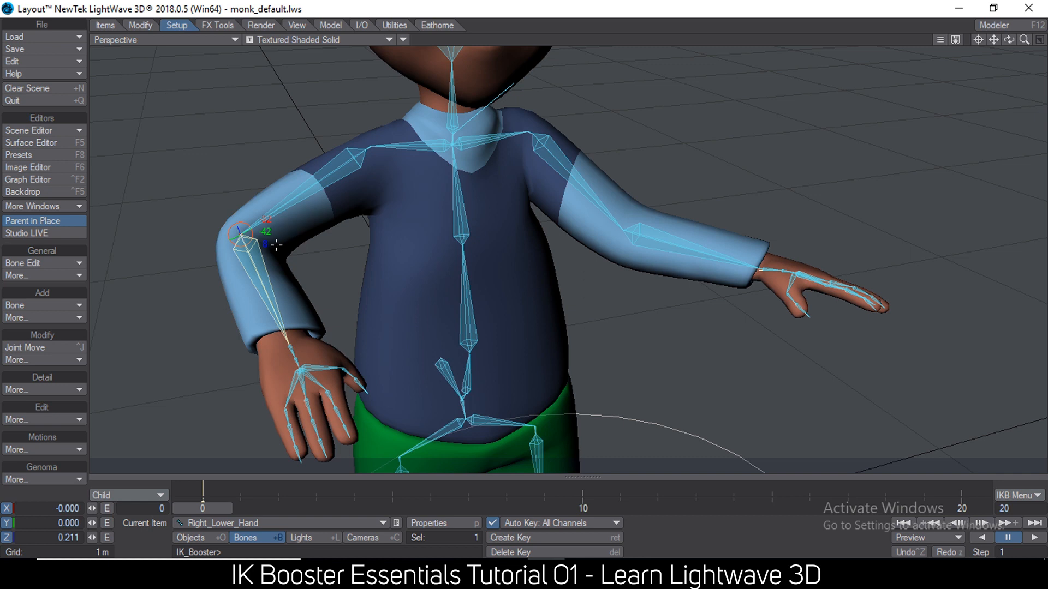
{"action": "mouse_move", "coordinate": [993, 38]}
{"action": "left_mouse_down"}
{"action": "mouse_move", "coordinate": [1042, 54]}
{"action": "mouse_move", "coordinate": [983, 47]}
{"action": "left_mouse_up"}
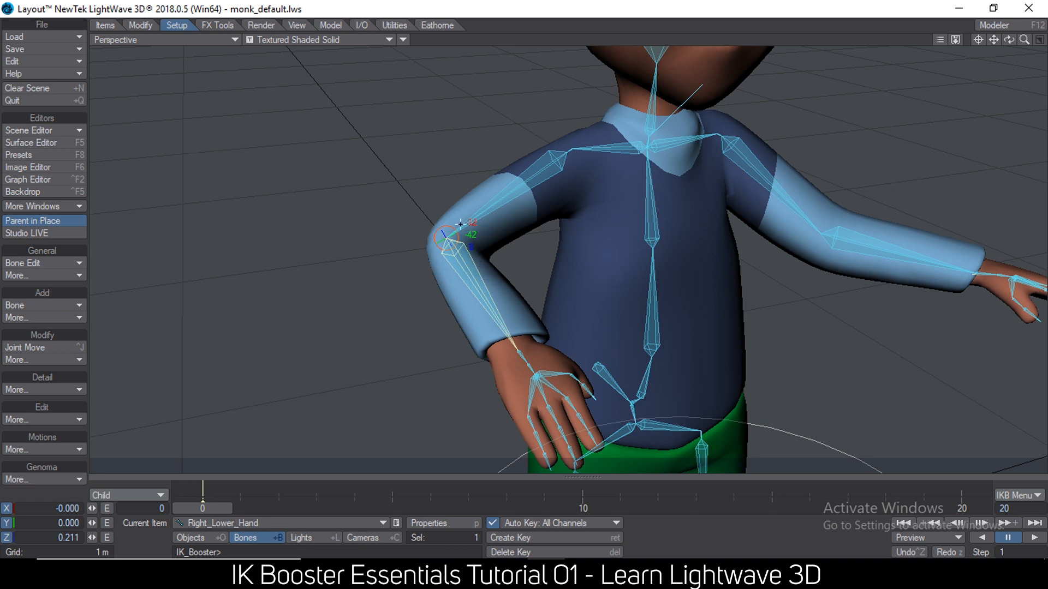
{"action": "scroll", "coordinate": [460, 224], "scroll_direction": "up", "scroll_amount": 5}
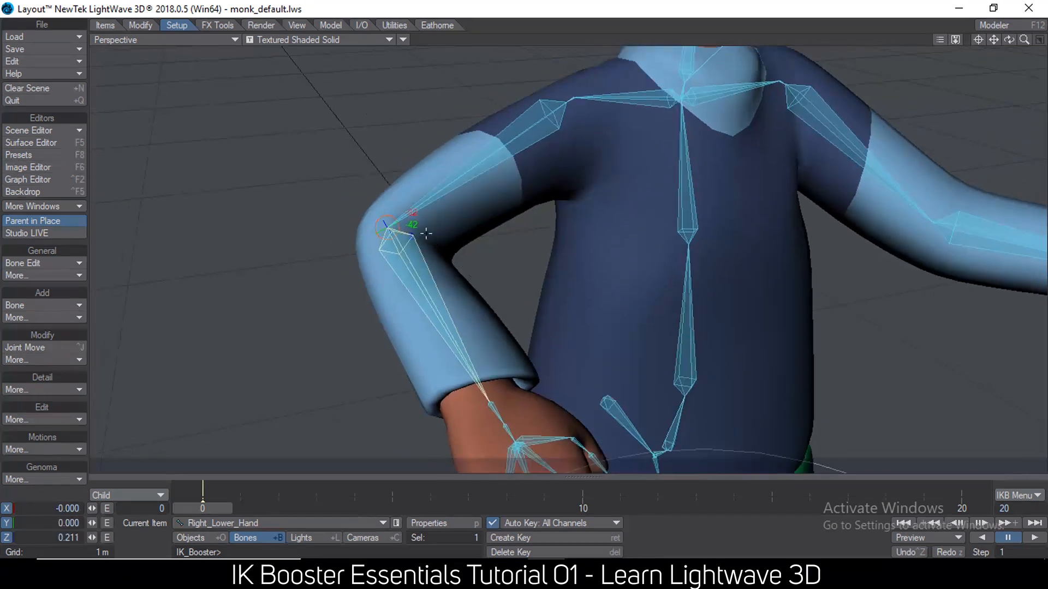
{"action": "key", "text": "Up"}
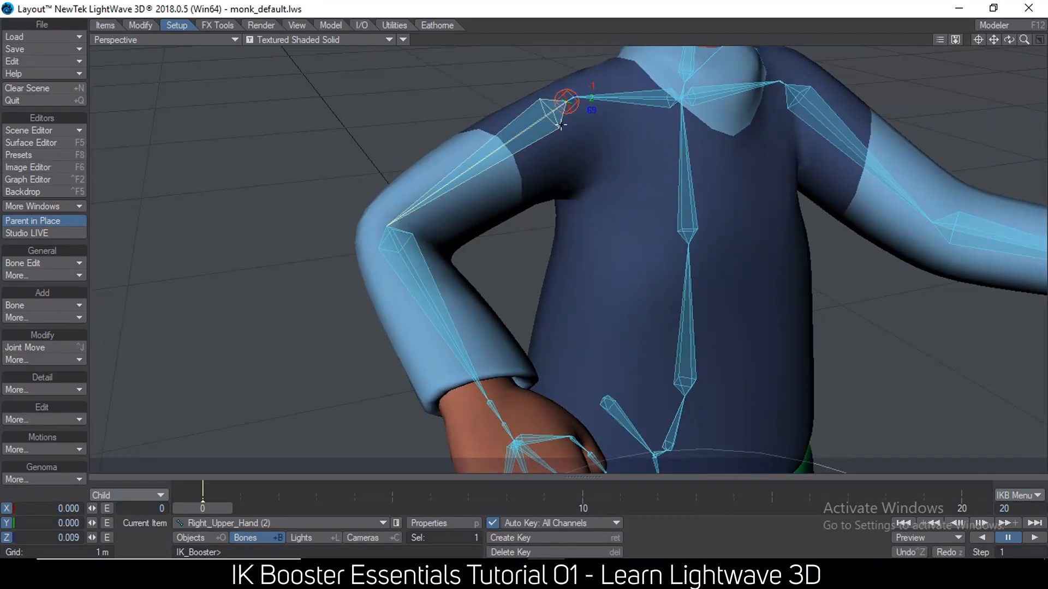
Rotate the Torsal4 bone in the monk's chest slightly through its individual rotation channels.
{"action": "left_click", "coordinate": [689, 241]}
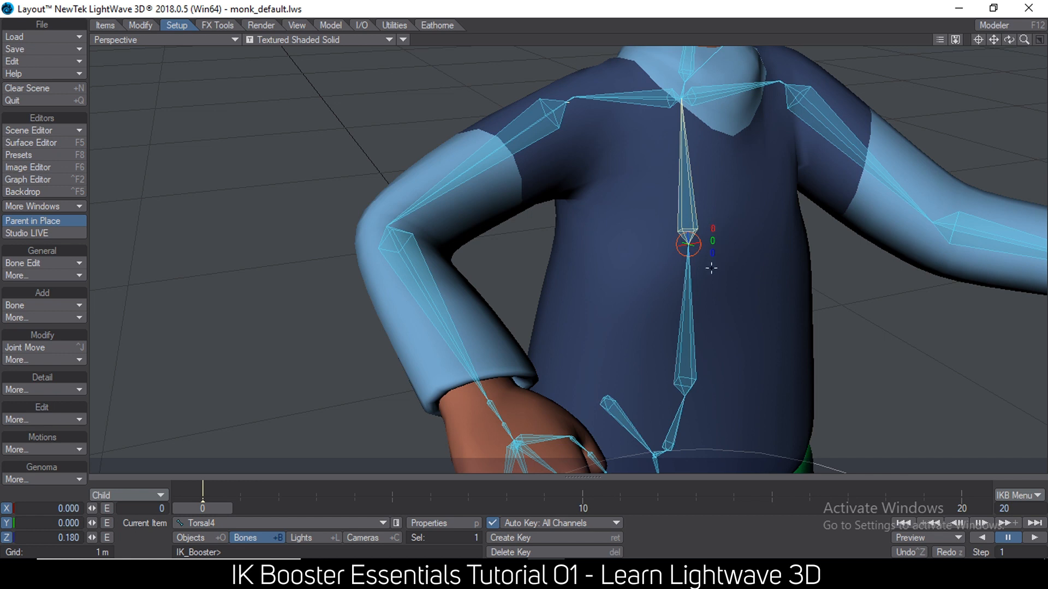
{"action": "mouse_move", "coordinate": [712, 253]}
{"action": "left_mouse_down"}
{"action": "mouse_move", "coordinate": [734, 253]}
{"action": "mouse_move", "coordinate": [702, 253]}
{"action": "mouse_move", "coordinate": [711, 254]}
{"action": "mouse_move", "coordinate": [693, 240]}
{"action": "mouse_move", "coordinate": [717, 227]}
{"action": "mouse_move", "coordinate": [703, 235]}
{"action": "mouse_move", "coordinate": [717, 236]}
{"action": "mouse_move", "coordinate": [719, 253]}
{"action": "left_mouse_up"}
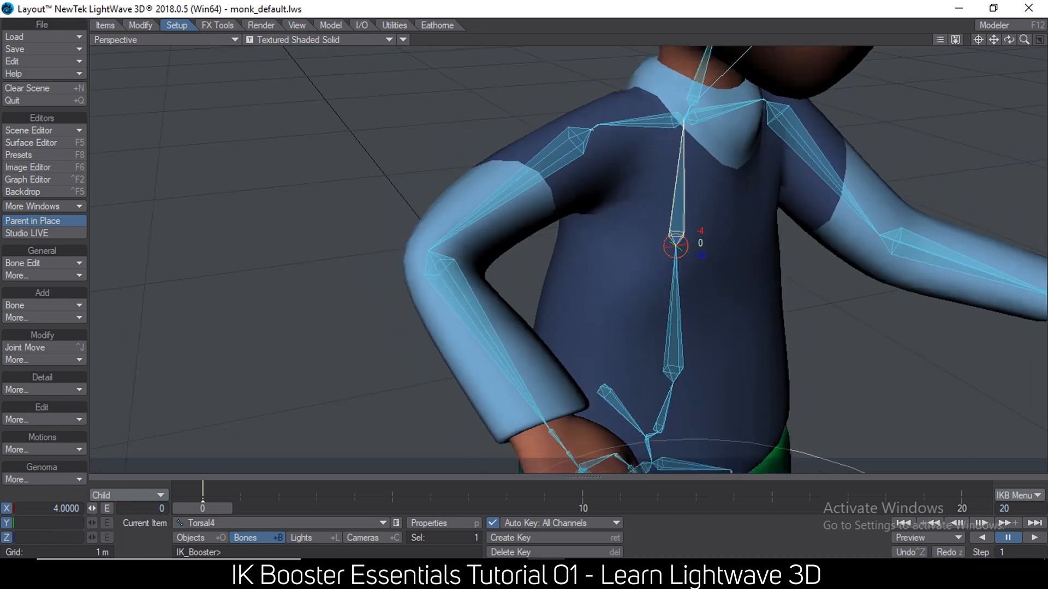
{"action": "scroll", "coordinate": [675, 254], "scroll_direction": "down", "scroll_amount": 3}
{"action": "scroll", "coordinate": [692, 239], "scroll_direction": "down", "scroll_amount": 2}
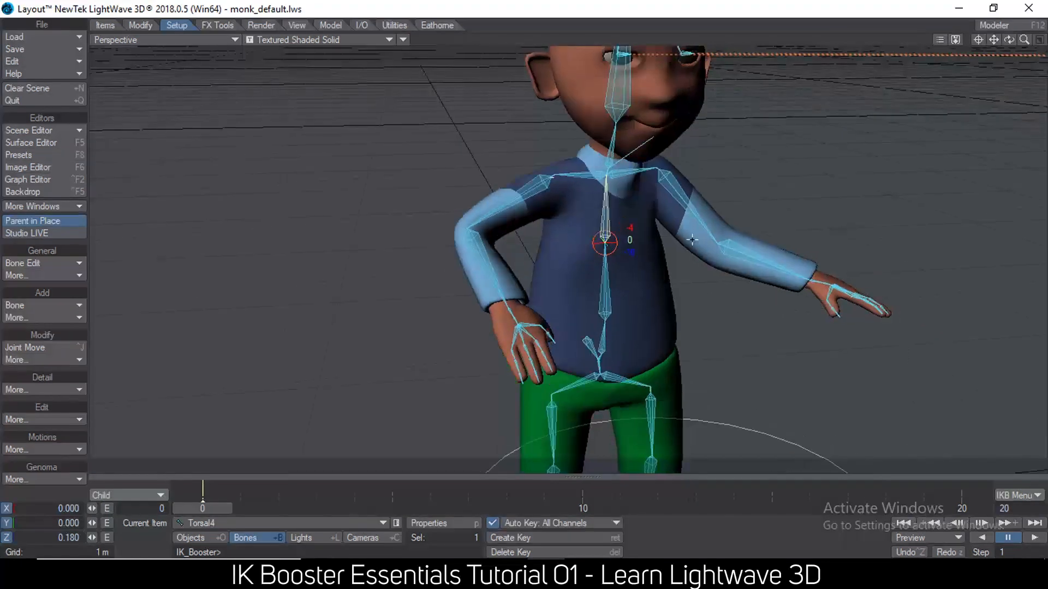
{"action": "scroll", "coordinate": [691, 239], "scroll_direction": "down", "scroll_amount": 1}
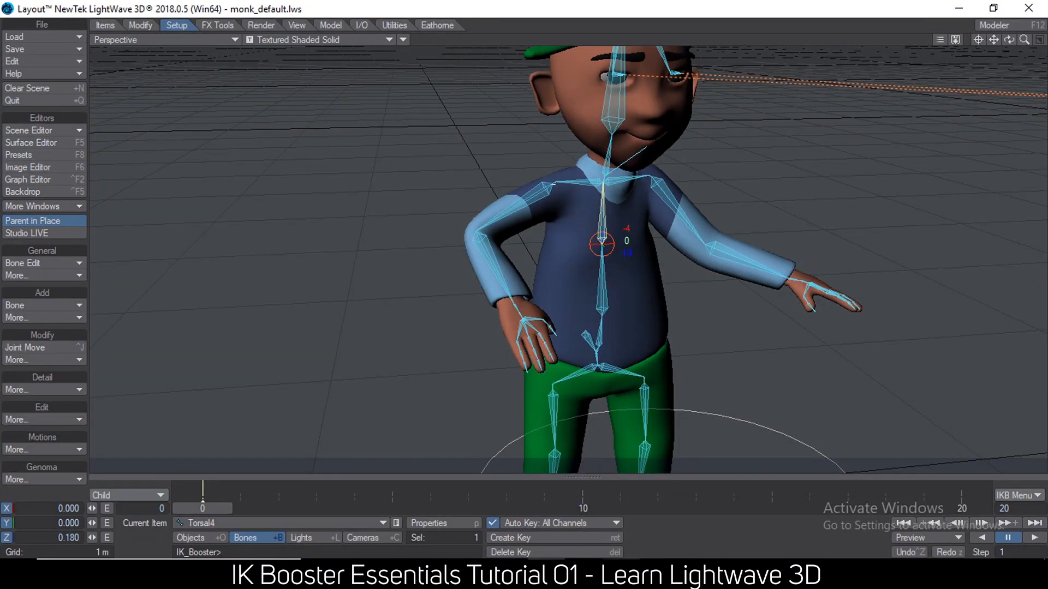
Switch to Notepad and highlight the note "6.powerful keyframe control" together with its "-ik fk" point.
{"action": "mouse_move", "coordinate": [626, 577]}
{"action": "left_click", "coordinate": [627, 526]}
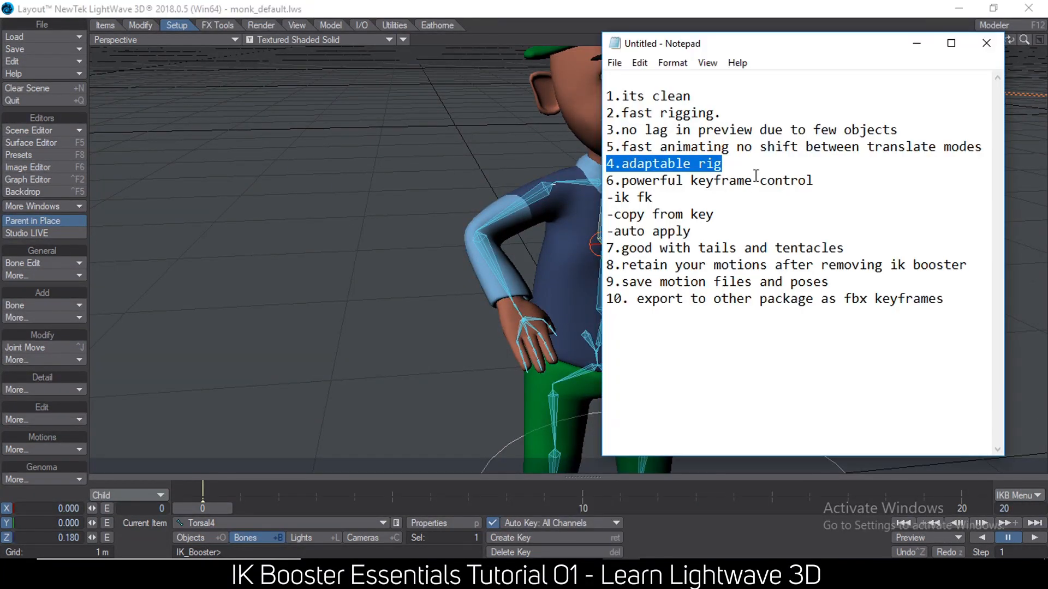
{"action": "left_click_drag", "start_coordinate": [654, 197], "coordinate": [595, 178]}
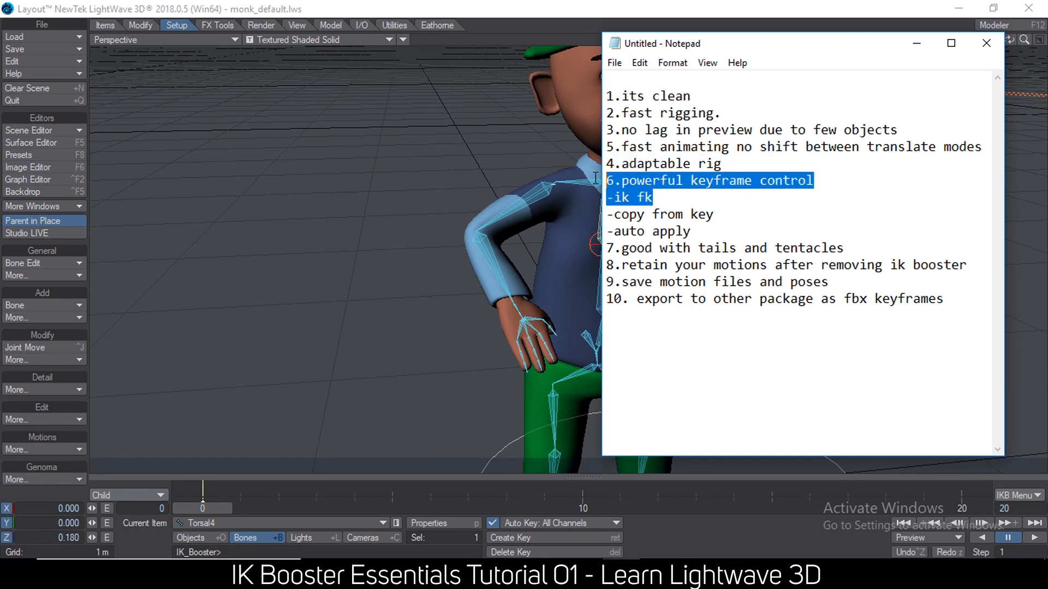
{"action": "left_click", "coordinate": [652, 199]}
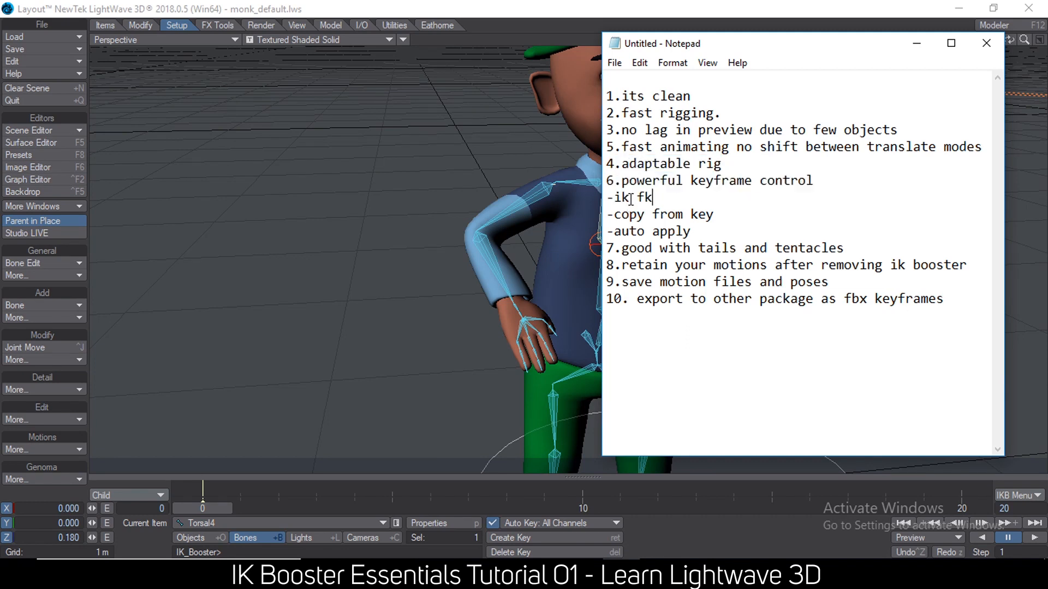
{"action": "left_click_drag", "start_coordinate": [645, 199], "coordinate": [607, 199]}
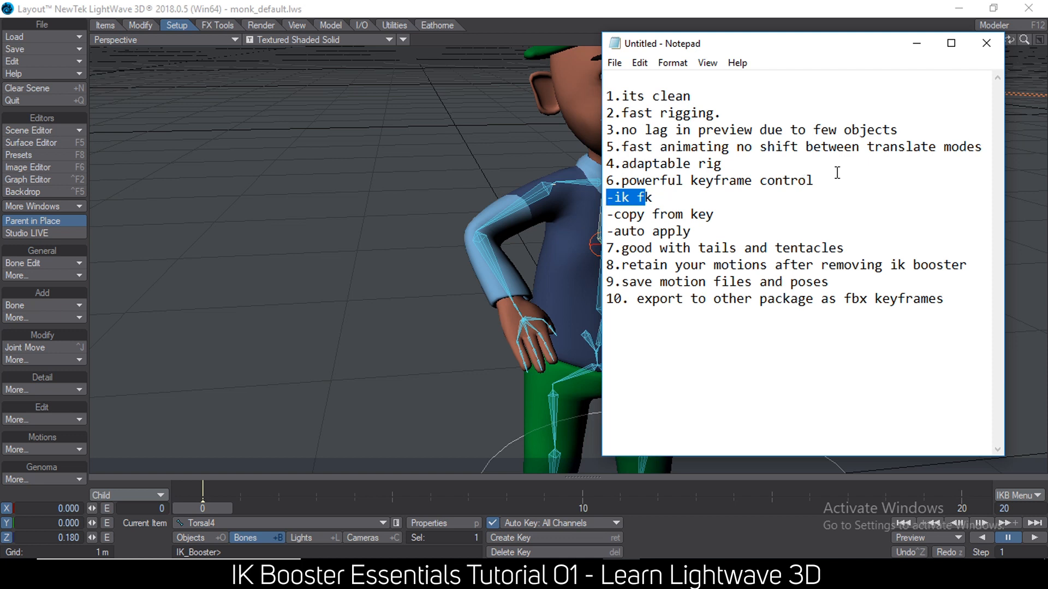
{"action": "left_click_drag", "start_coordinate": [831, 180], "coordinate": [600, 180]}
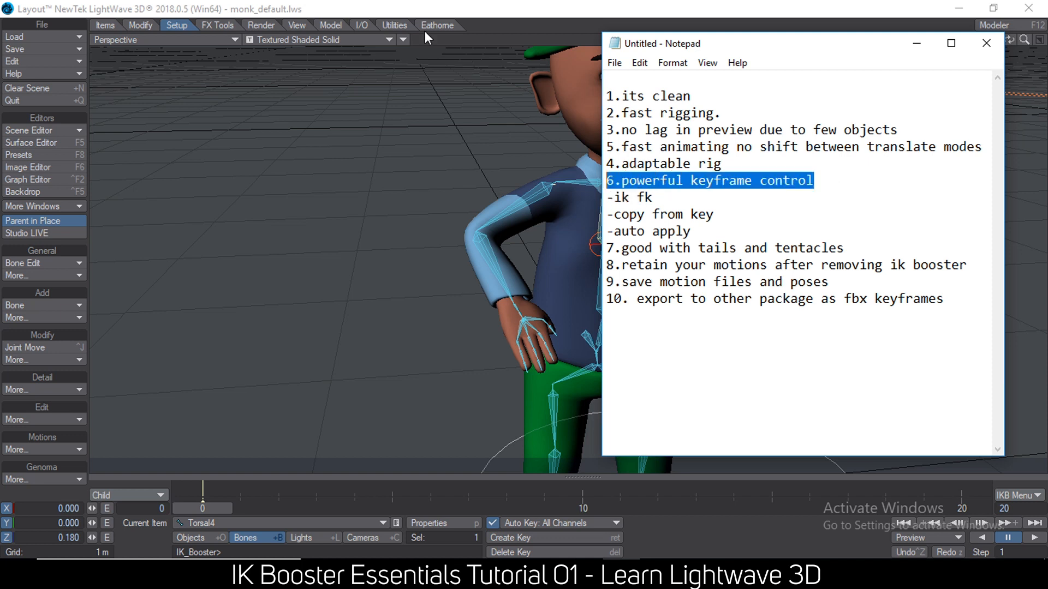
Switch back to Layout, lower both of the monk's arms toward his sides at frame 10, and return to frame 0.
{"action": "left_click", "coordinate": [397, 16]}
{"action": "left_click_drag", "start_coordinate": [566, 281], "coordinate": [136, 142], "text": "ctrl+alt"}
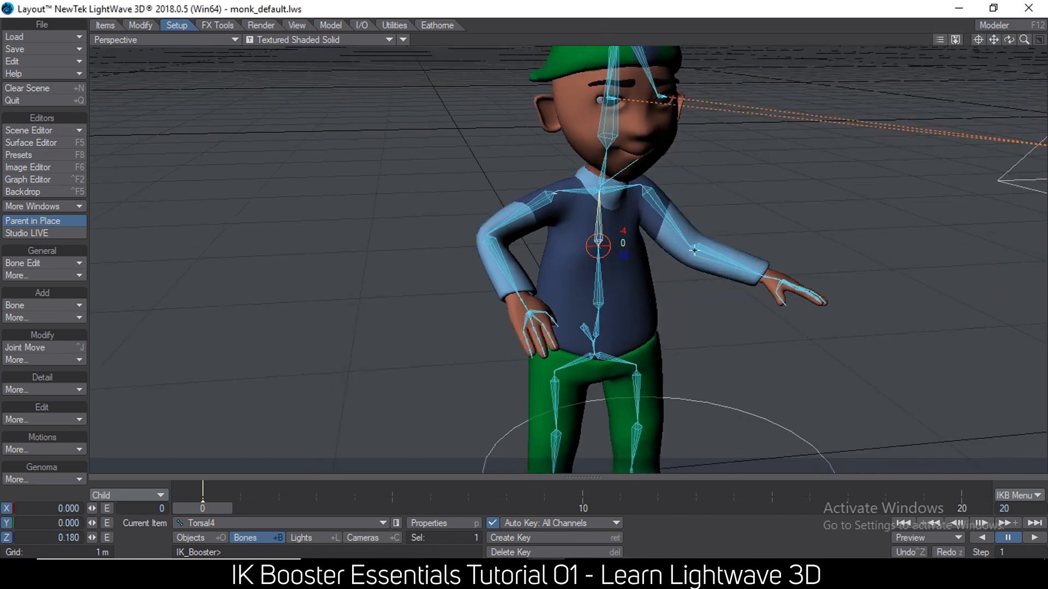
{"action": "left_click_drag", "start_coordinate": [211, 508], "coordinate": [582, 509]}
{"action": "left_click_drag", "start_coordinate": [767, 279], "coordinate": [692, 334]}
{"action": "left_click_drag", "start_coordinate": [526, 298], "coordinate": [524, 344]}
{"action": "scroll", "coordinate": [570, 464], "scroll_direction": "down", "scroll_amount": 3}
{"action": "left_click_drag", "start_coordinate": [582, 512], "coordinate": [203, 509]}
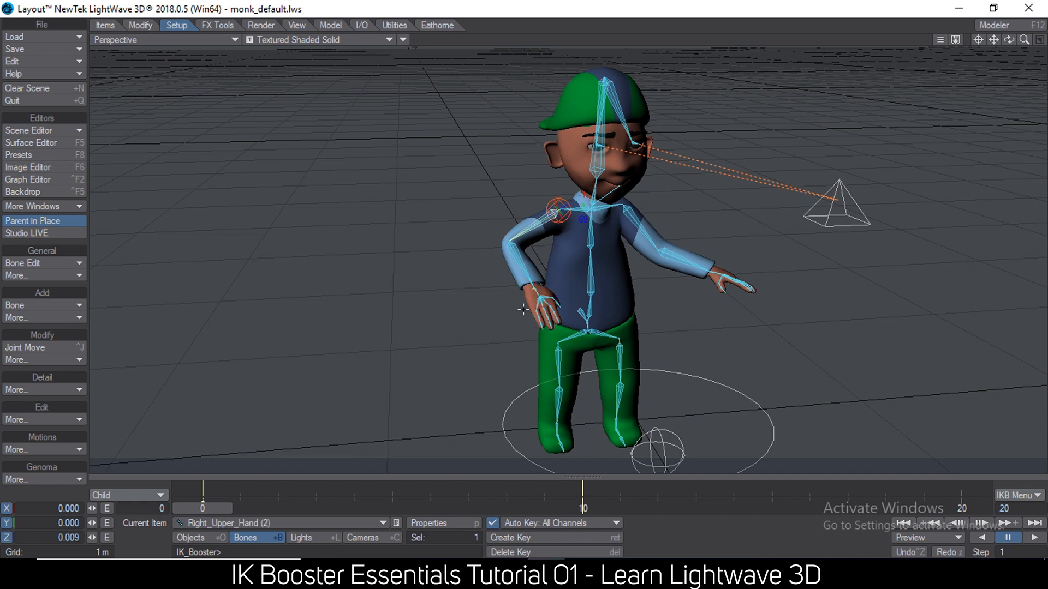
Keep the IK Booster key scope at Child, move the arm key from frame 10 to frame 20, and check frame 10.
{"action": "left_click", "coordinate": [118, 496]}
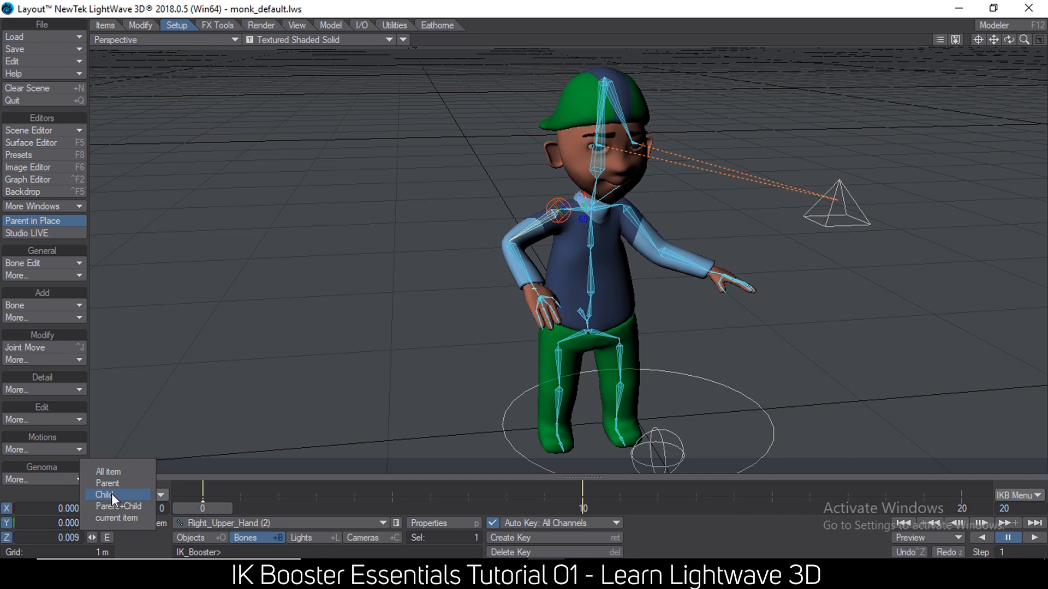
{"action": "left_click", "coordinate": [111, 493]}
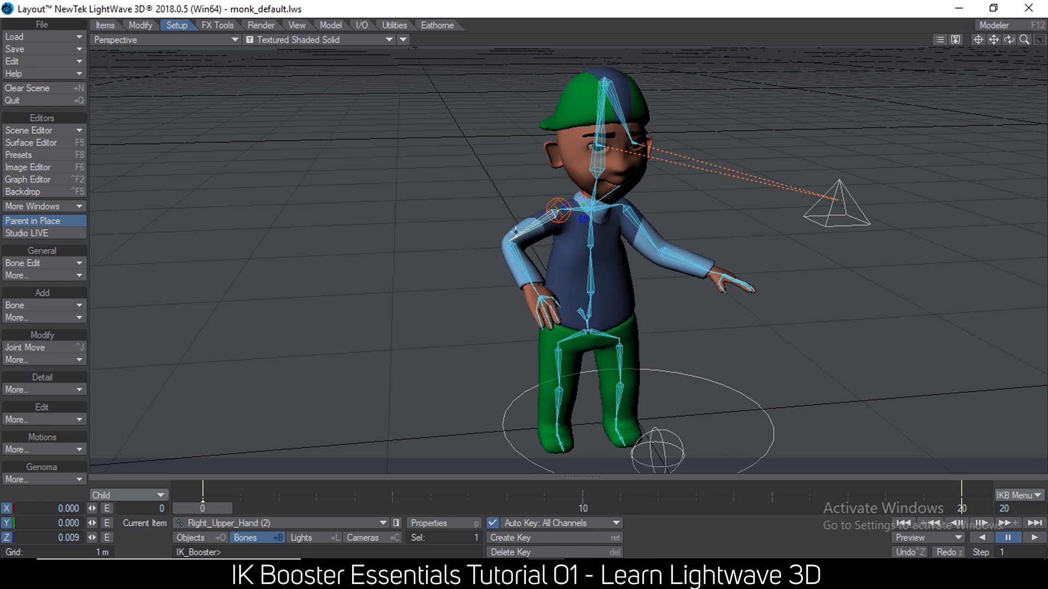
{"action": "left_click_drag", "start_coordinate": [531, 507], "coordinate": [582, 507]}
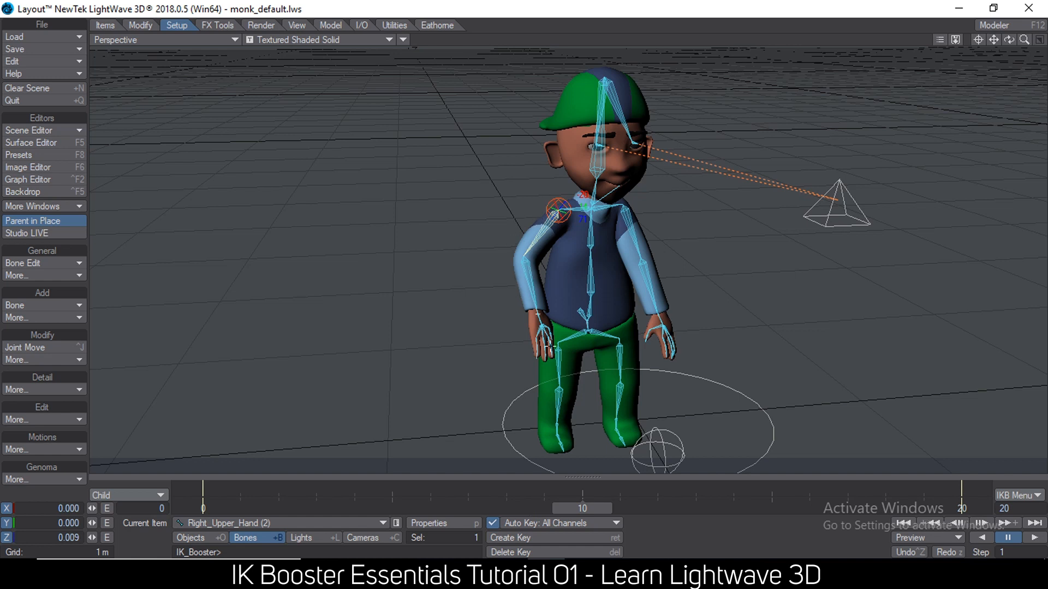
Review the available IK Booster key scope options and scrub the animation back to frame 0.
{"action": "left_click", "coordinate": [141, 496]}
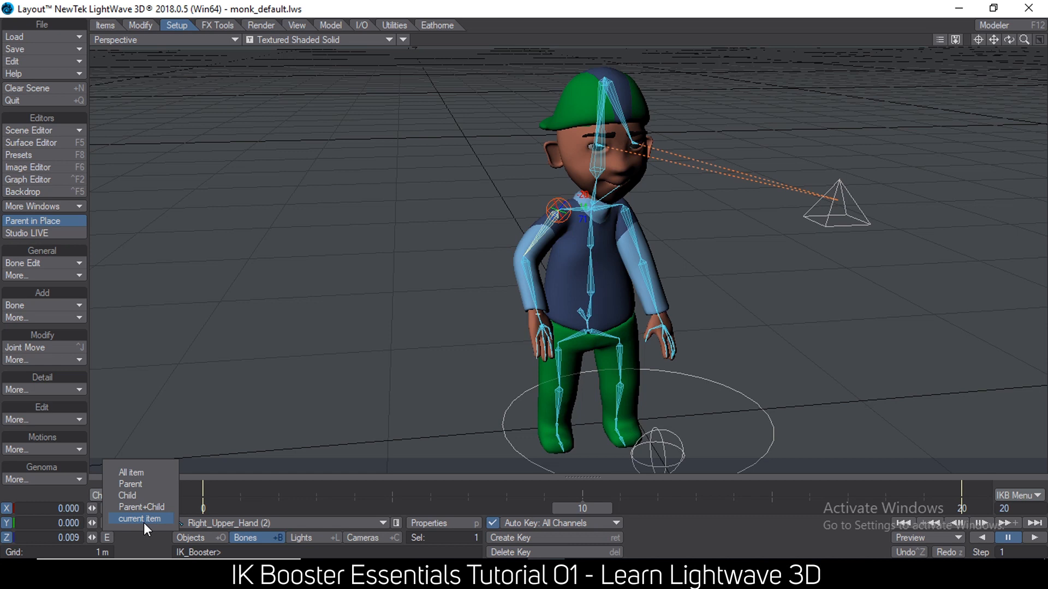
{"action": "left_click", "coordinate": [629, 474]}
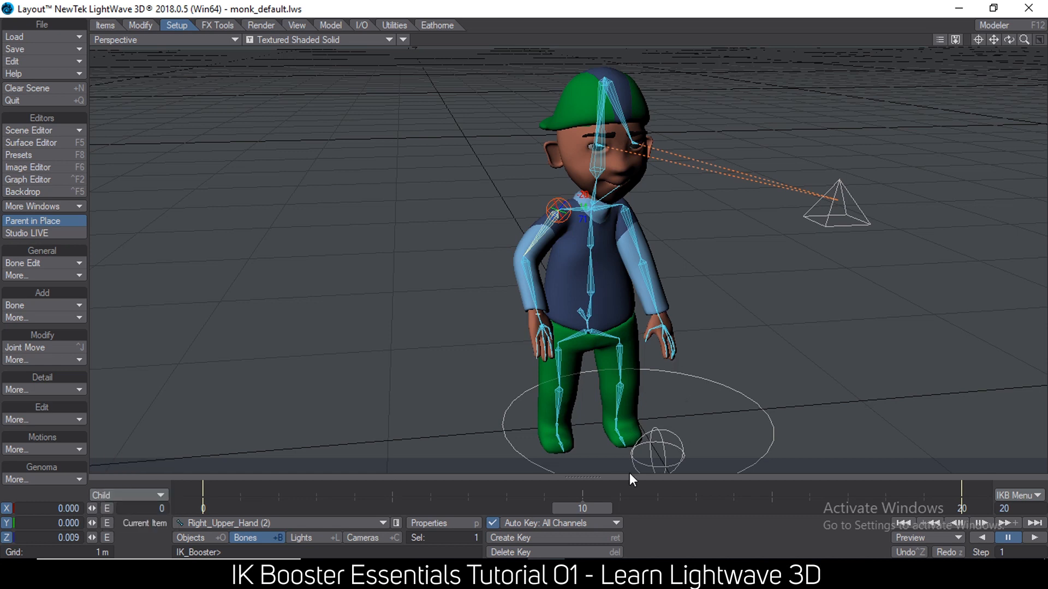
{"action": "left_click_drag", "start_coordinate": [589, 510], "coordinate": [203, 509]}
{"action": "left_click_drag", "start_coordinate": [725, 266], "coordinate": [664, 306], "text": "ctrl+alt"}
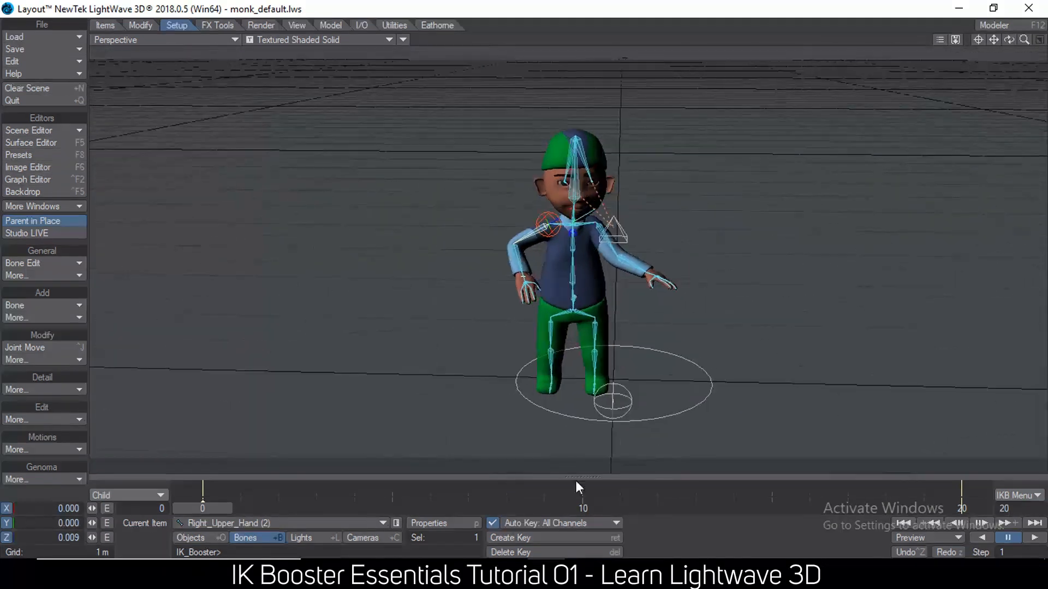
Switch to Notepad, highlight the "-copy from key" note, and return to Layout.
{"action": "key", "text": "alt+Tab"}
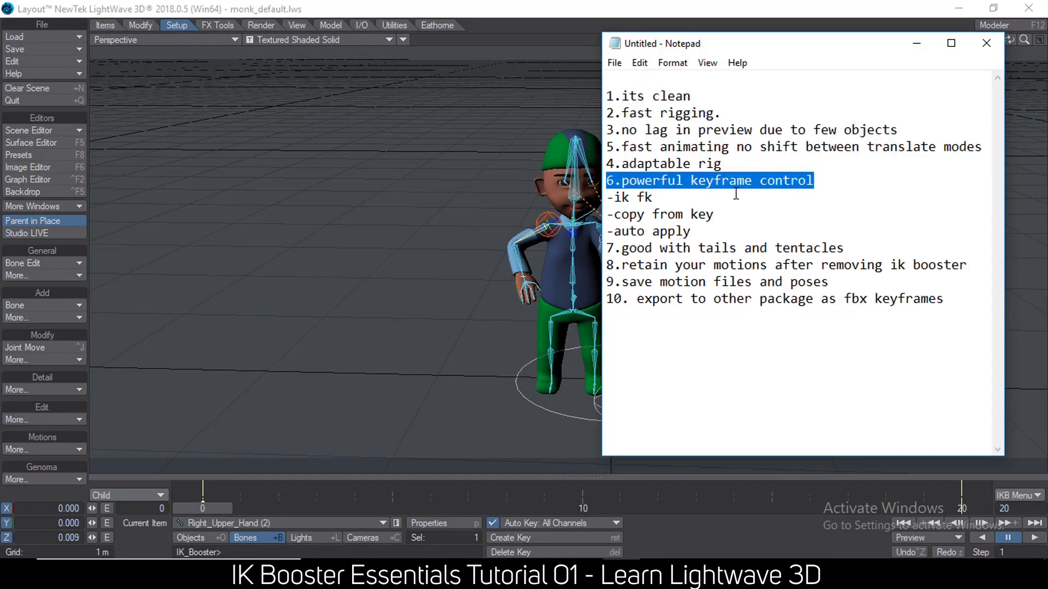
{"action": "left_click_drag", "start_coordinate": [740, 217], "coordinate": [505, 219]}
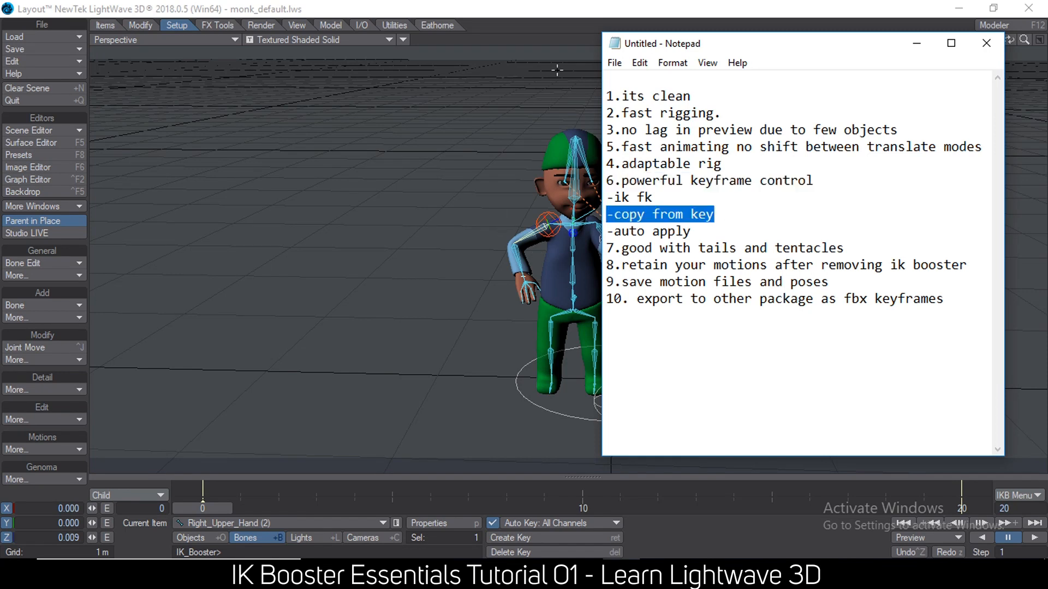
{"action": "left_click", "coordinate": [499, 15]}
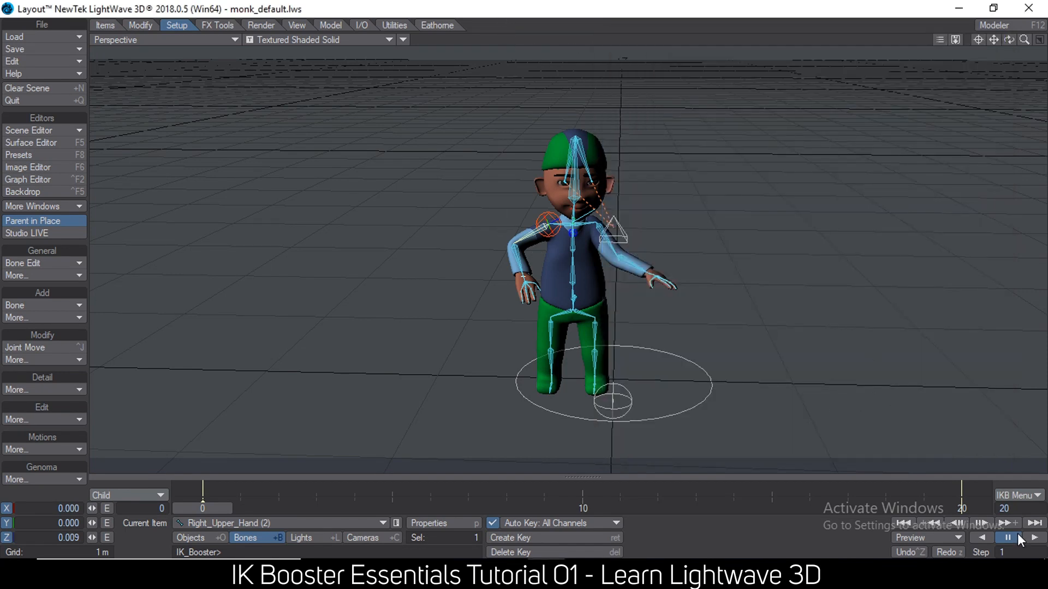
Set the timeline's end frame to 50.
{"action": "left_click", "coordinate": [1017, 509]}
{"action": "type", "text": "50"}
{"action": "key", "text": "Return"}
Select the monk object and copy its starting pose key to frame 40 on the IK Booster timeline.
{"action": "right_click", "coordinate": [583, 493]}
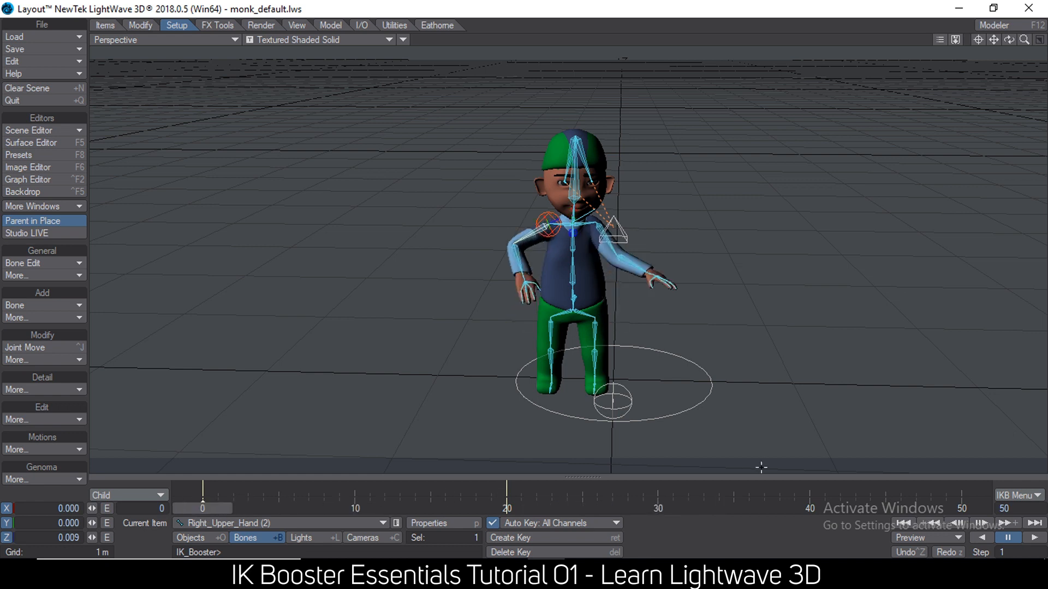
{"action": "right_click", "coordinate": [809, 489]}
{"action": "left_click", "coordinate": [804, 480]}
{"action": "left_click", "coordinate": [194, 538]}
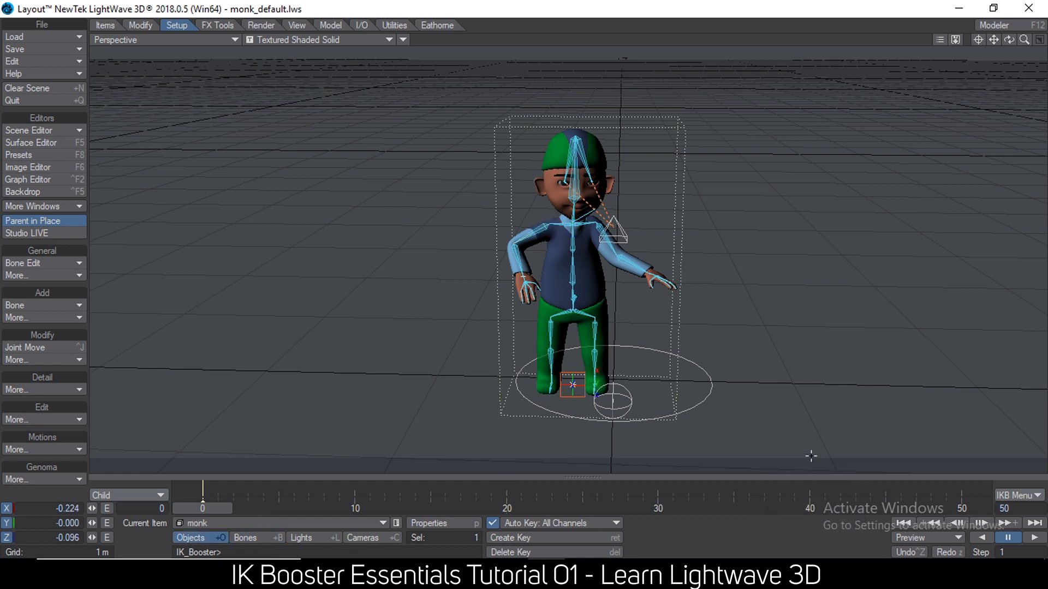
{"action": "right_click", "coordinate": [811, 488]}
{"action": "left_click", "coordinate": [809, 487]}
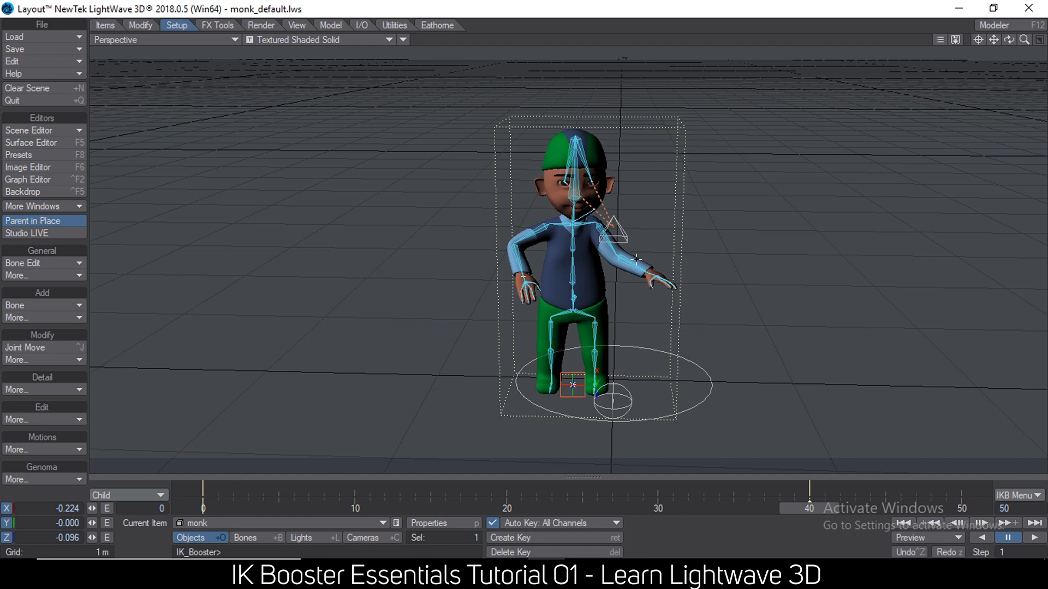
Pose the monk at frame 40 with the left hand raised, the right arm off the hip and the torso leaning sideways.
{"action": "left_click_drag", "start_coordinate": [640, 266], "coordinate": [623, 273]}
{"action": "left_click_drag", "start_coordinate": [513, 245], "coordinate": [508, 233]}
{"action": "left_click_drag", "start_coordinate": [510, 270], "coordinate": [496, 268]}
{"action": "left_click_drag", "start_coordinate": [572, 218], "coordinate": [619, 219]}
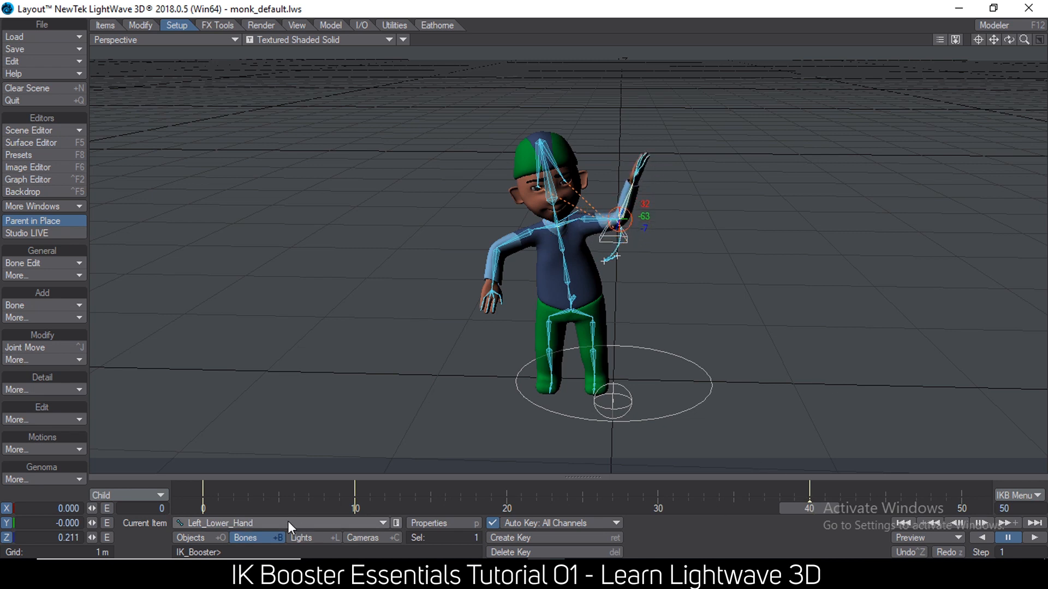
Scrub the timeline repeatedly from frame 0 to frame 40 to review the arm and torso animation.
{"action": "left_click", "coordinate": [200, 509]}
{"action": "left_click_drag", "start_coordinate": [201, 509], "coordinate": [809, 509]}
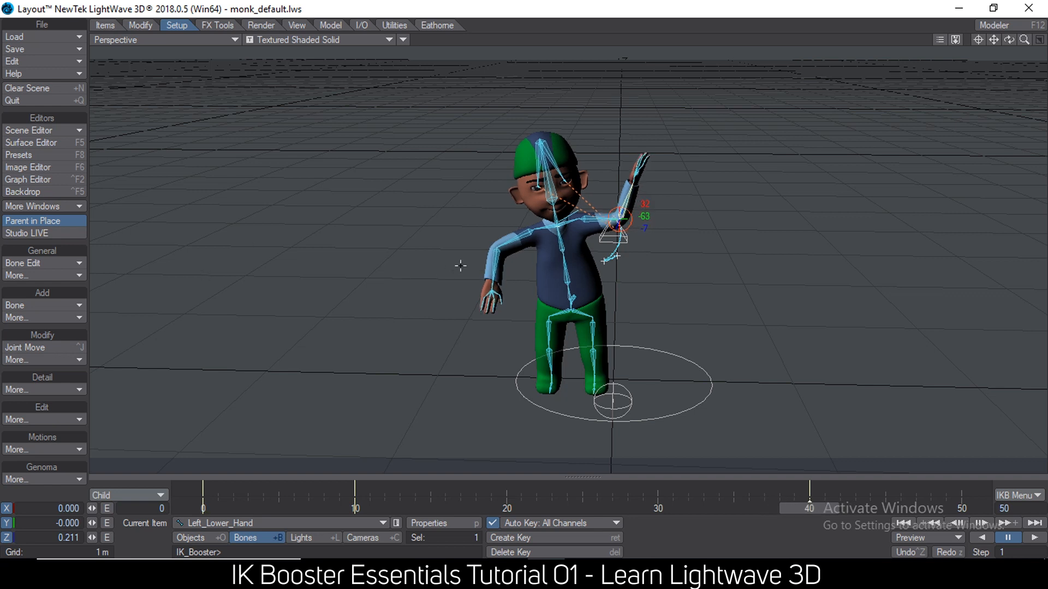
{"action": "left_click", "coordinate": [203, 509]}
{"action": "left_click_drag", "start_coordinate": [203, 509], "coordinate": [809, 508]}
{"action": "left_click_drag", "start_coordinate": [563, 254], "coordinate": [501, 228], "text": "alt"}
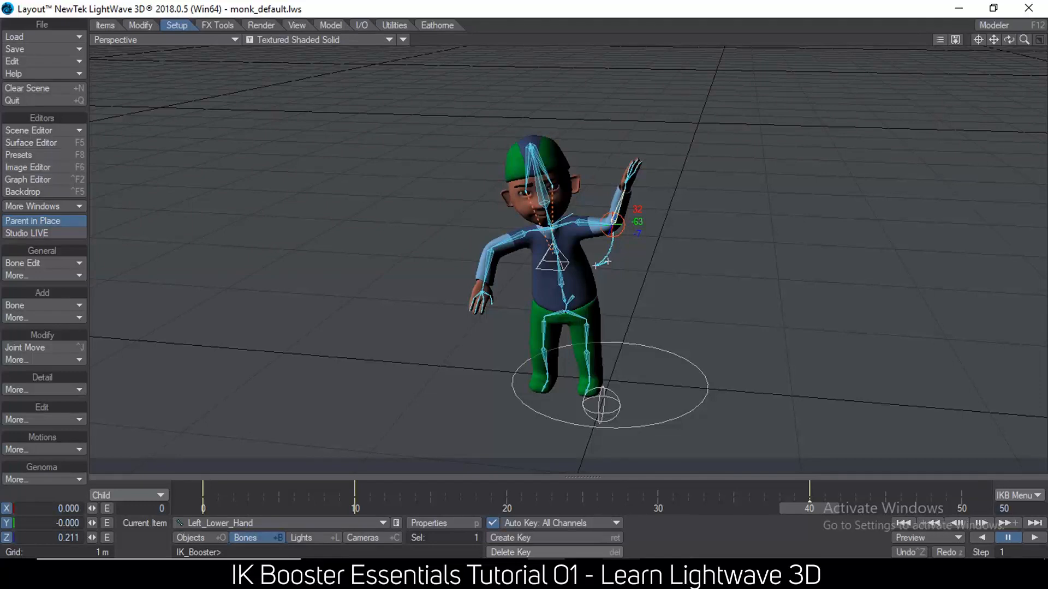
Switch to Notepad and highlight the "-auto apply" note.
{"action": "left_click", "coordinate": [622, 573]}
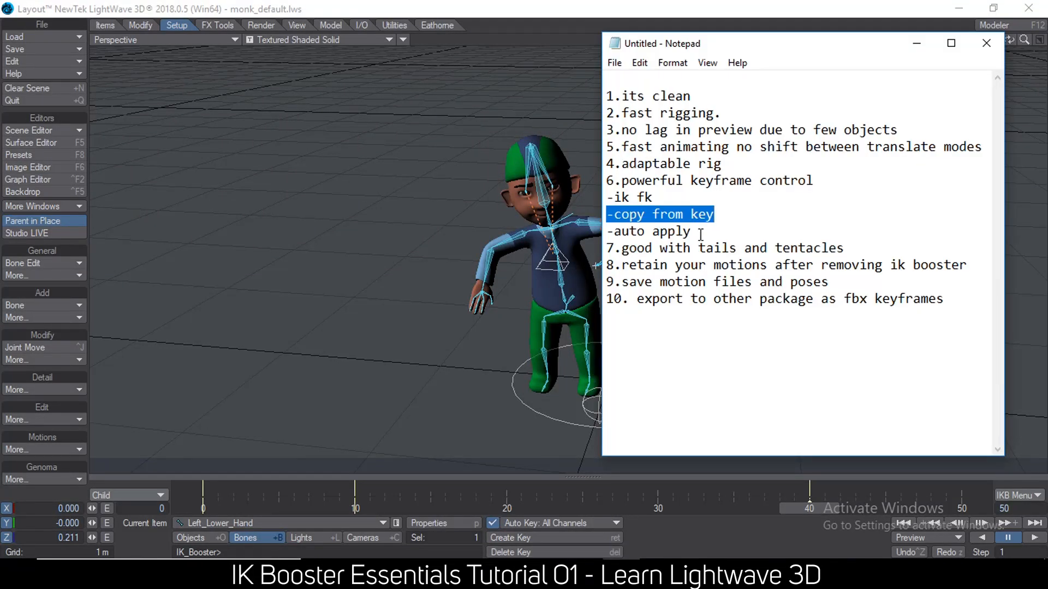
{"action": "left_click_drag", "start_coordinate": [704, 231], "coordinate": [562, 231]}
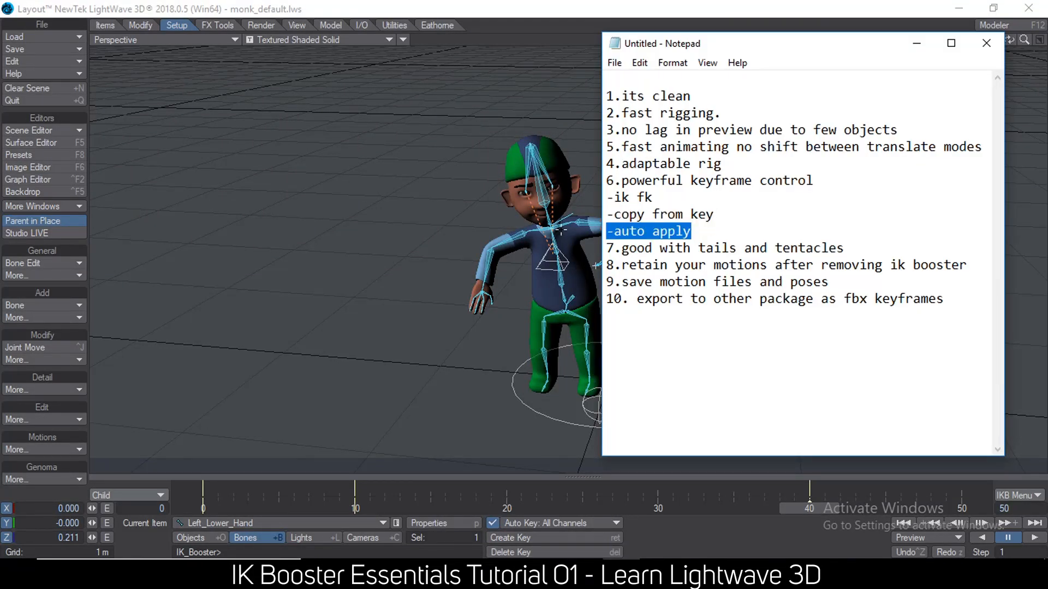
Switch back to Layout and clear the monk_default.lws scene without saving its changes.
{"action": "left_click", "coordinate": [268, 5]}
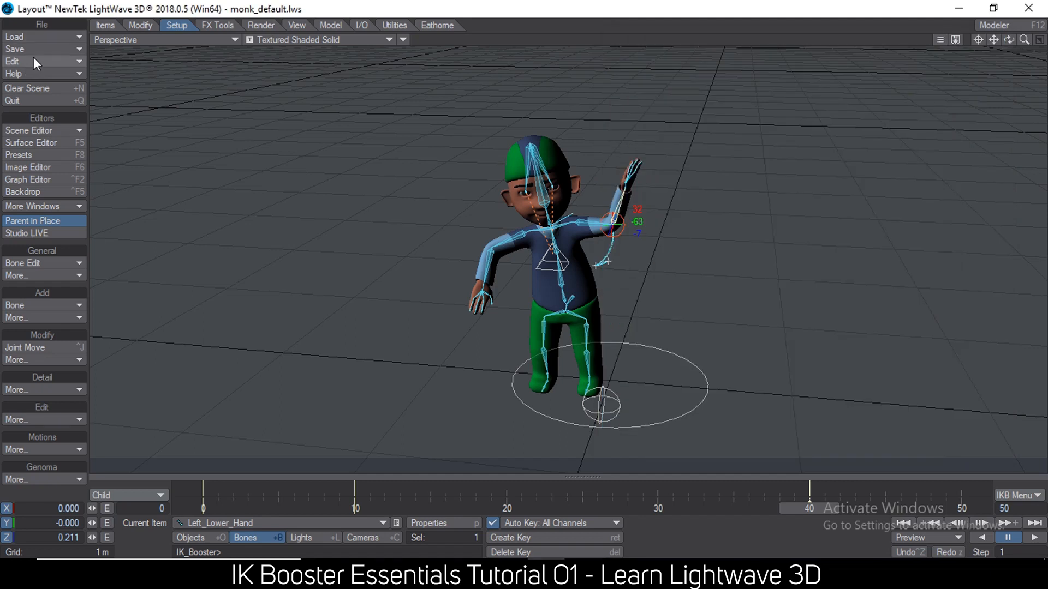
{"action": "left_click", "coordinate": [38, 88]}
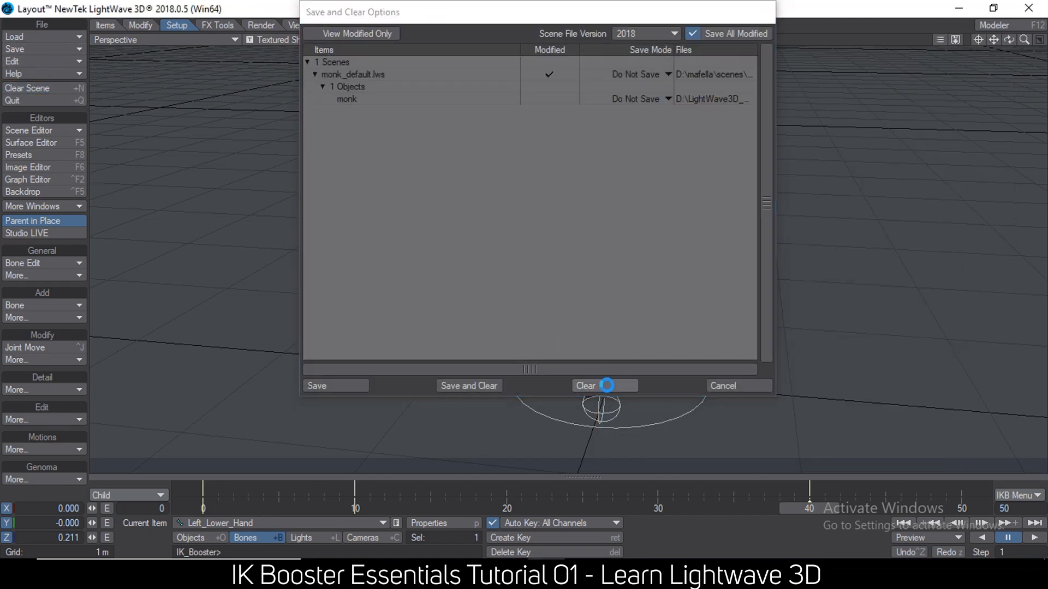
Finish clearing the monk scene and add a null object with the Box shape.
{"action": "left_click", "coordinate": [602, 385]}
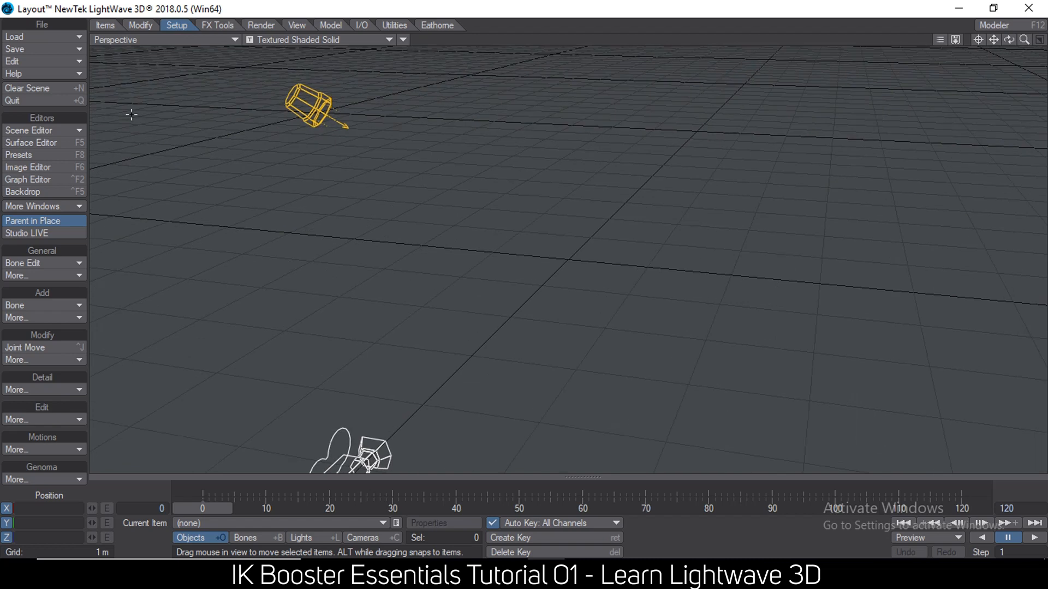
{"action": "left_click", "coordinate": [103, 25]}
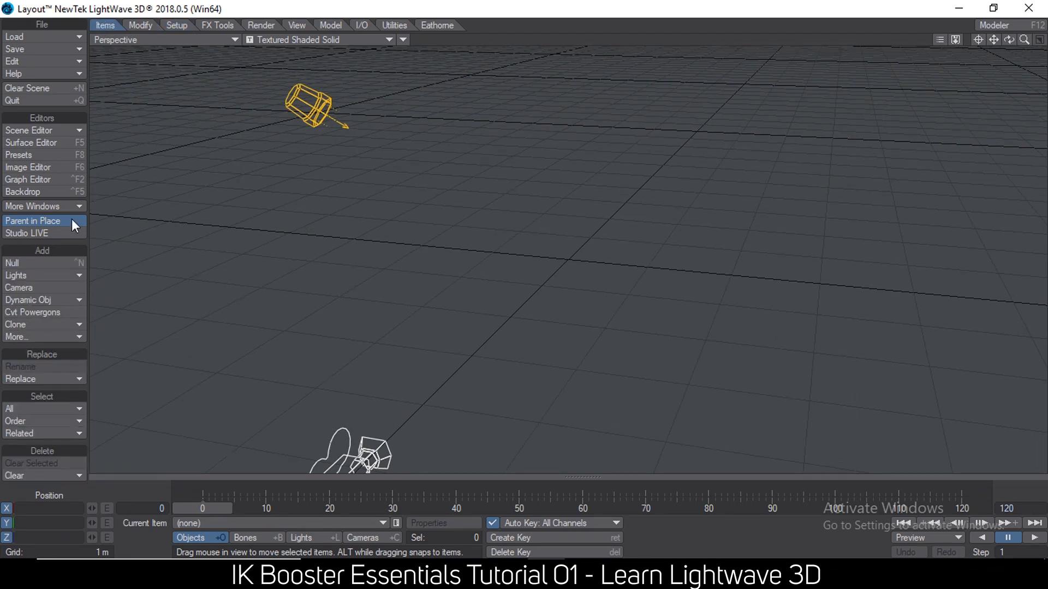
{"action": "left_click", "coordinate": [45, 264]}
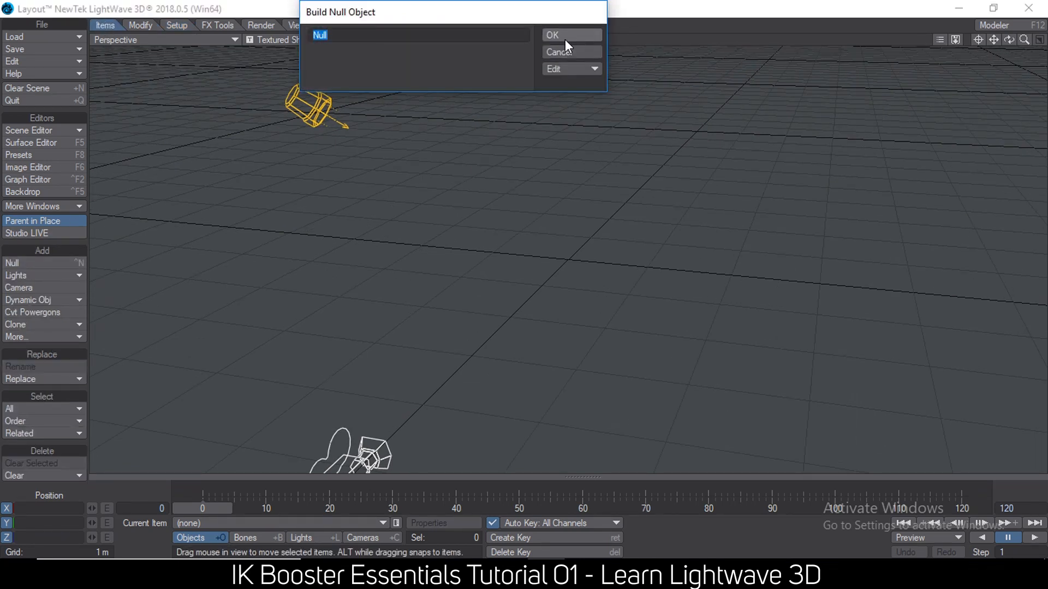
{"action": "left_click", "coordinate": [575, 68]}
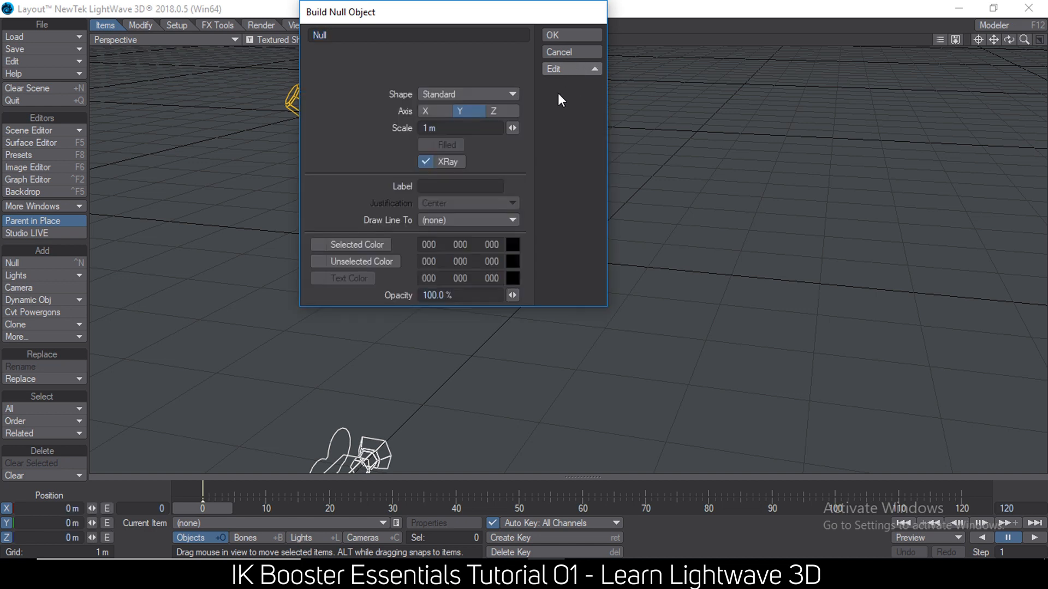
{"action": "left_click", "coordinate": [482, 96]}
{"action": "left_click", "coordinate": [483, 107]}
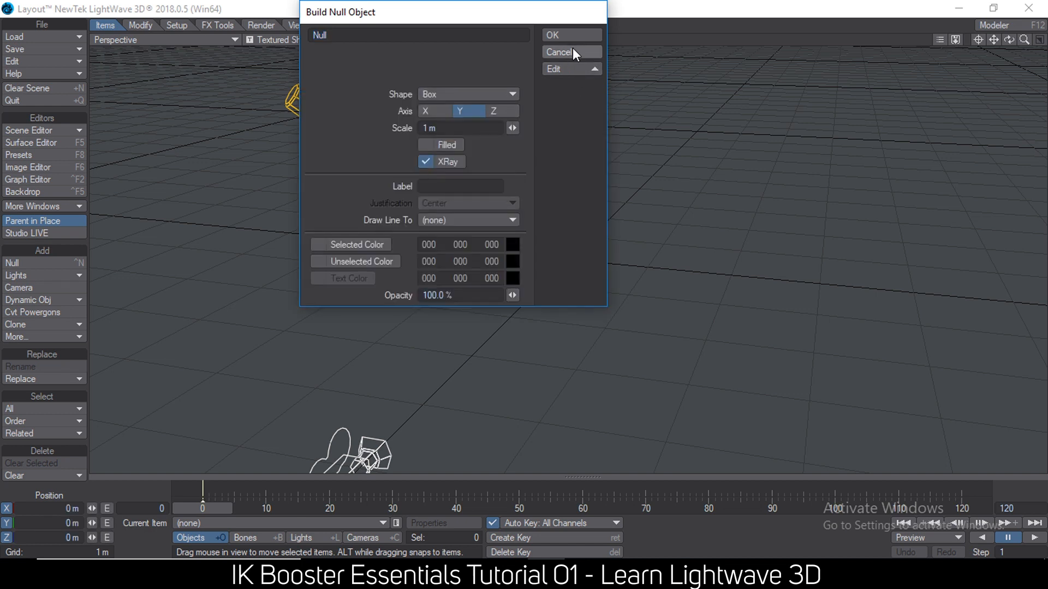
{"action": "left_click", "coordinate": [568, 36]}
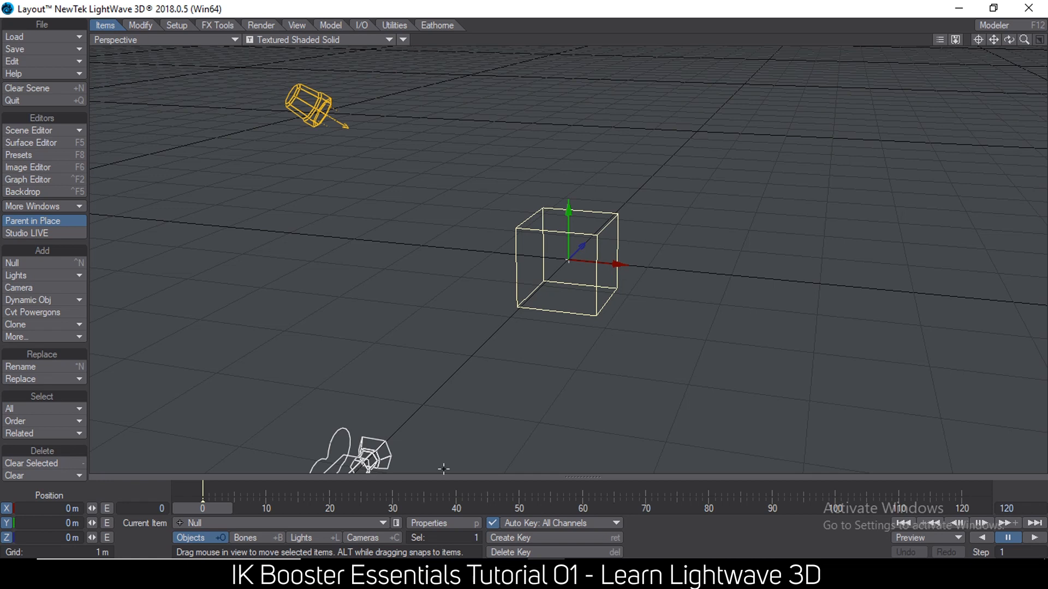
Animate the null along X, from the negative side at frame 0 to about 3.93 m at frame 30.
{"action": "left_click_drag", "start_coordinate": [614, 271], "coordinate": [963, 296]}
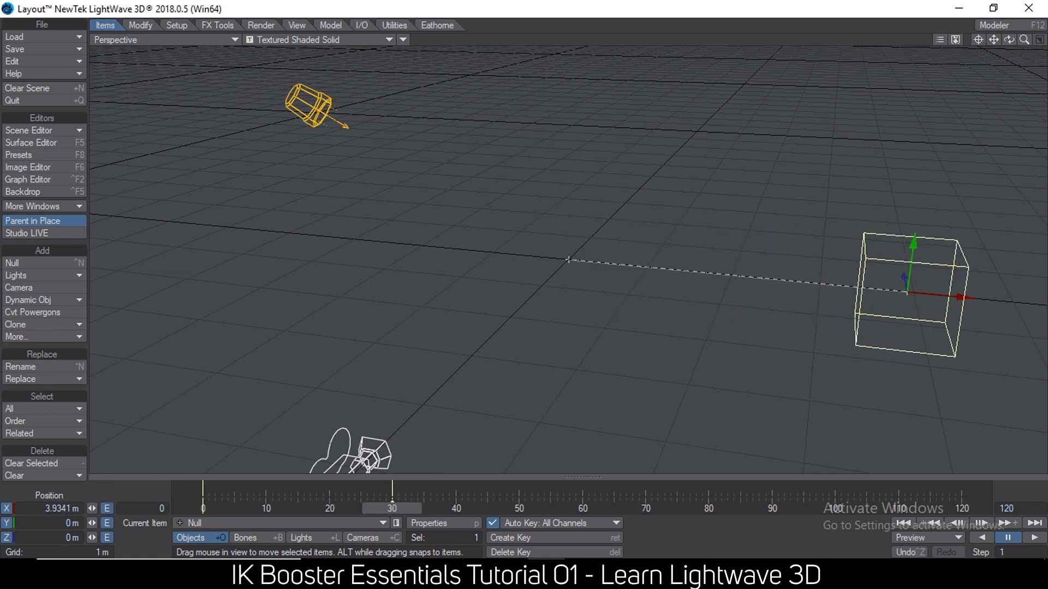
{"action": "left_click_drag", "start_coordinate": [391, 508], "coordinate": [202, 508]}
{"action": "left_click_drag", "start_coordinate": [612, 260], "coordinate": [302, 233]}
Bake the null's motion into keys on every frame from 0 to about 32.
{"action": "left_click_drag", "start_coordinate": [193, 506], "coordinate": [408, 487]}
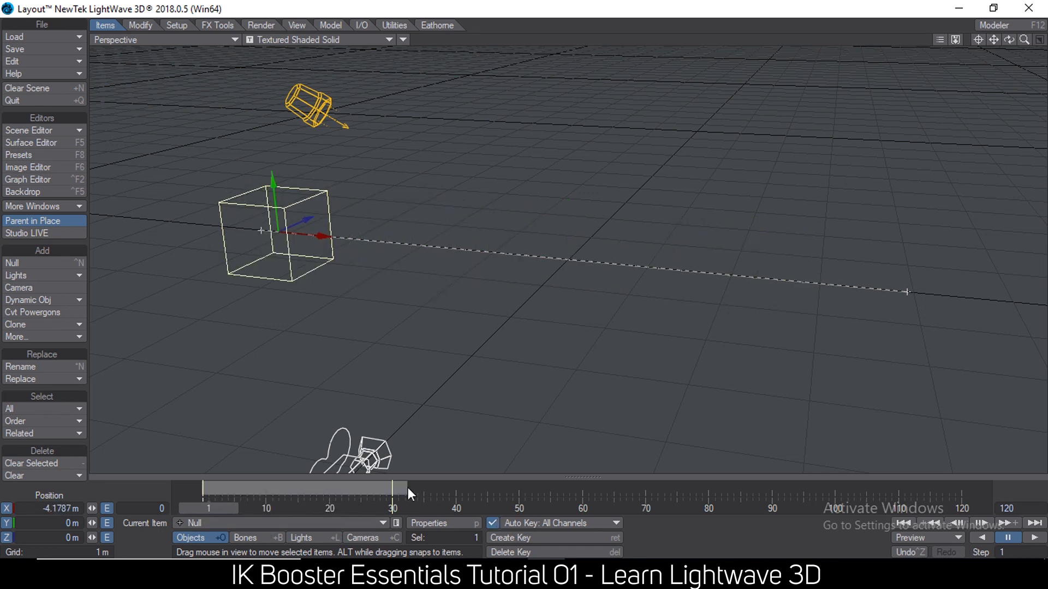
{"action": "right_click", "coordinate": [407, 487]}
{"action": "mouse_move", "coordinate": [411, 419]}
{"action": "left_click", "coordinate": [494, 418]}
Apply IK Booster to the null at frame 18 and raise it to about 1.921 on Y.
{"action": "left_click_drag", "start_coordinate": [206, 504], "coordinate": [315, 506]}
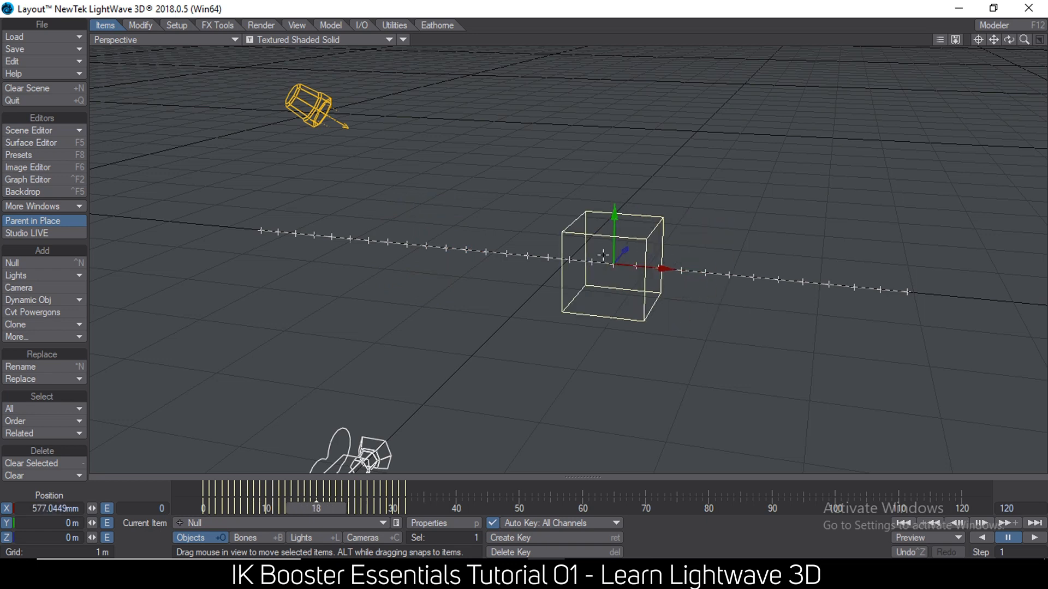
{"action": "key", "text": "ctrl+b"}
{"action": "right_click", "coordinate": [600, 277]}
{"action": "left_click", "coordinate": [607, 276]}
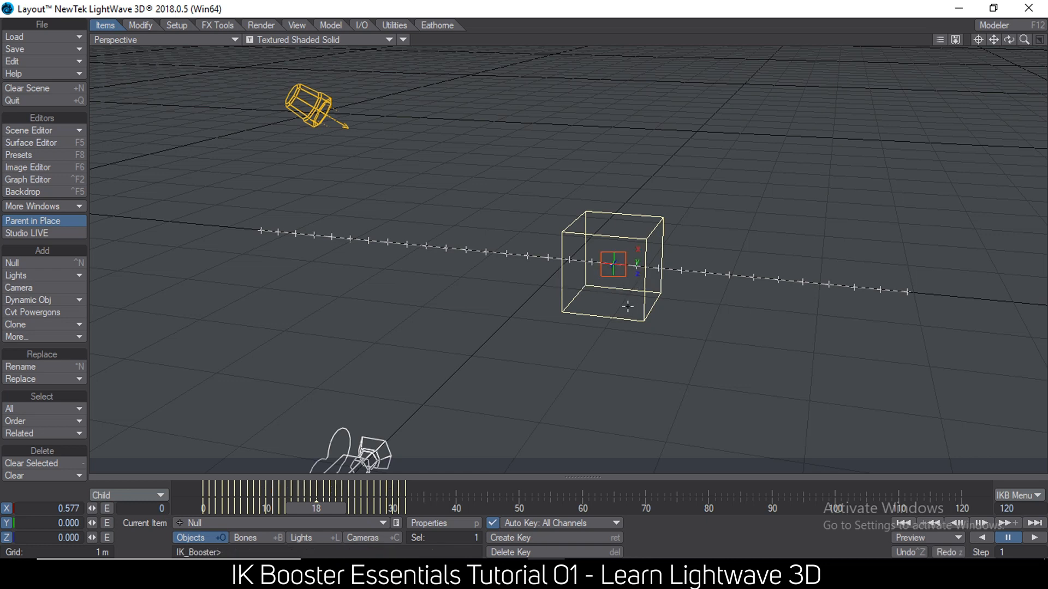
{"action": "left_click_drag", "start_coordinate": [639, 263], "coordinate": [640, 103]}
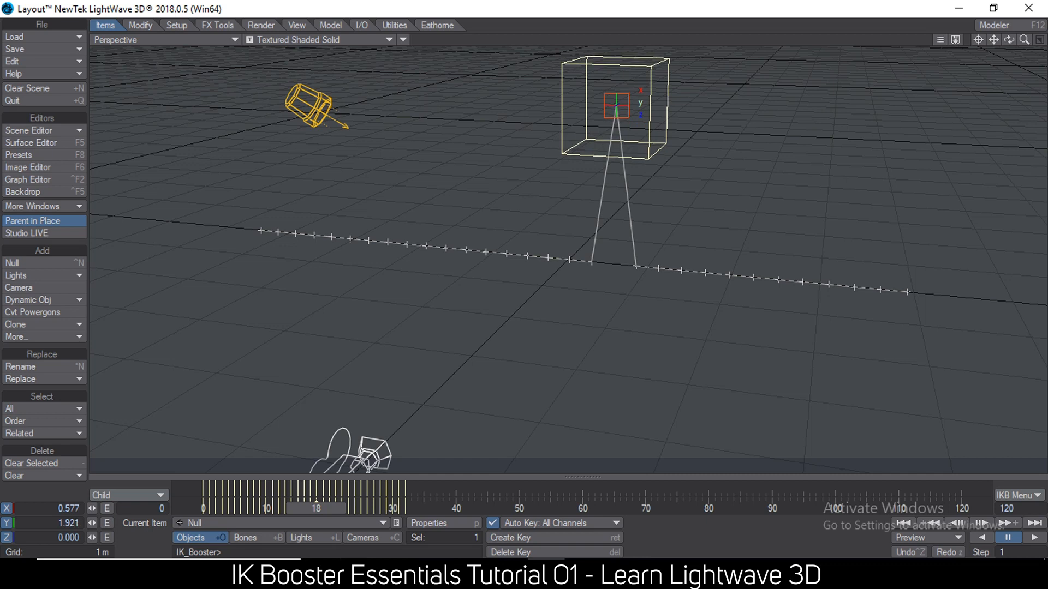
Apply the raised key over frames 13 to 22 with Soft Apply and scrub to check the motion path.
{"action": "mouse_move", "coordinate": [322, 509]}
{"action": "left_mouse_down"}
{"action": "mouse_move", "coordinate": [310, 509]}
{"action": "mouse_move", "coordinate": [341, 508]}
{"action": "mouse_move", "coordinate": [316, 508]}
{"action": "left_mouse_up"}
{"action": "left_click_drag", "start_coordinate": [345, 490], "coordinate": [282, 490]}
{"action": "right_click", "coordinate": [317, 487]}
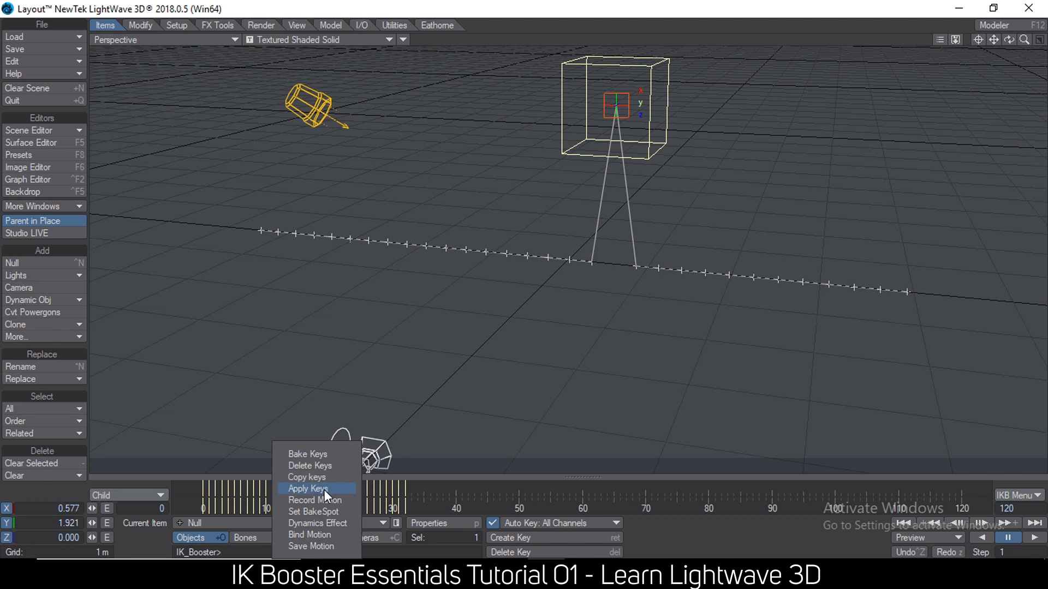
{"action": "left_click", "coordinate": [324, 490]}
{"action": "left_click", "coordinate": [266, 151]}
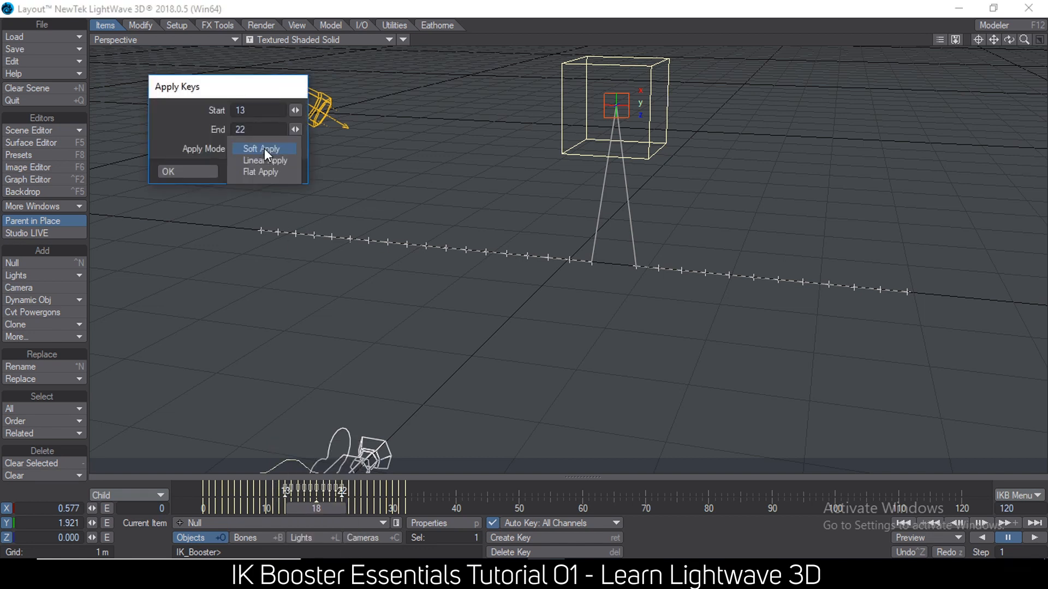
{"action": "left_click", "coordinate": [265, 151]}
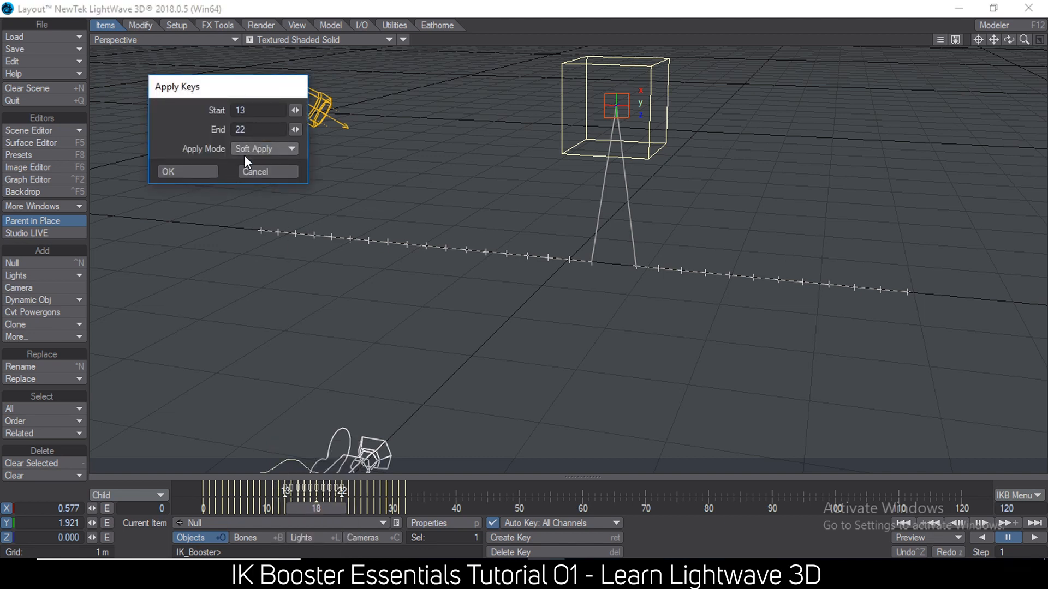
{"action": "left_click", "coordinate": [199, 173]}
{"action": "left_click_drag", "start_coordinate": [327, 509], "coordinate": [259, 509]}
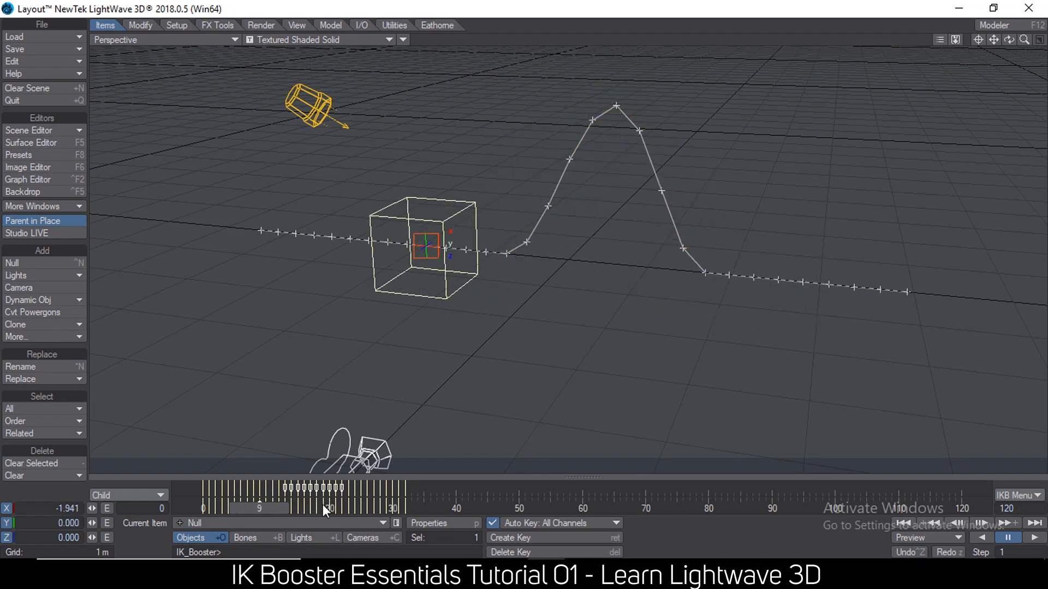
Enable Auto Apply in IK Booster and lower the null at frame 8 to about -0.244 on Y.
{"action": "left_click", "coordinate": [1010, 495]}
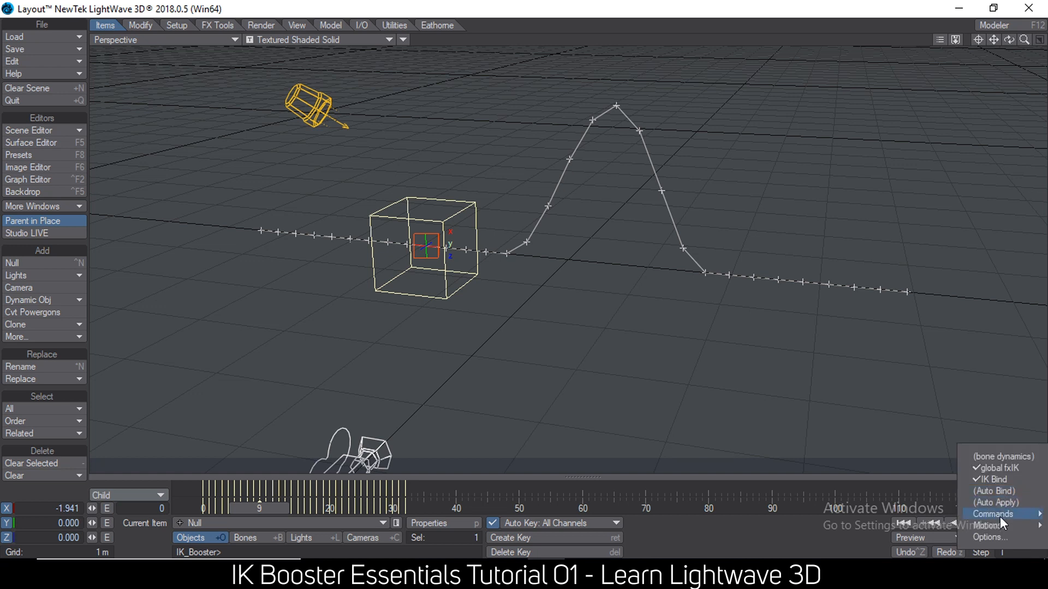
{"action": "left_click", "coordinate": [994, 503]}
{"action": "left_click_drag", "start_coordinate": [291, 509], "coordinate": [284, 509]}
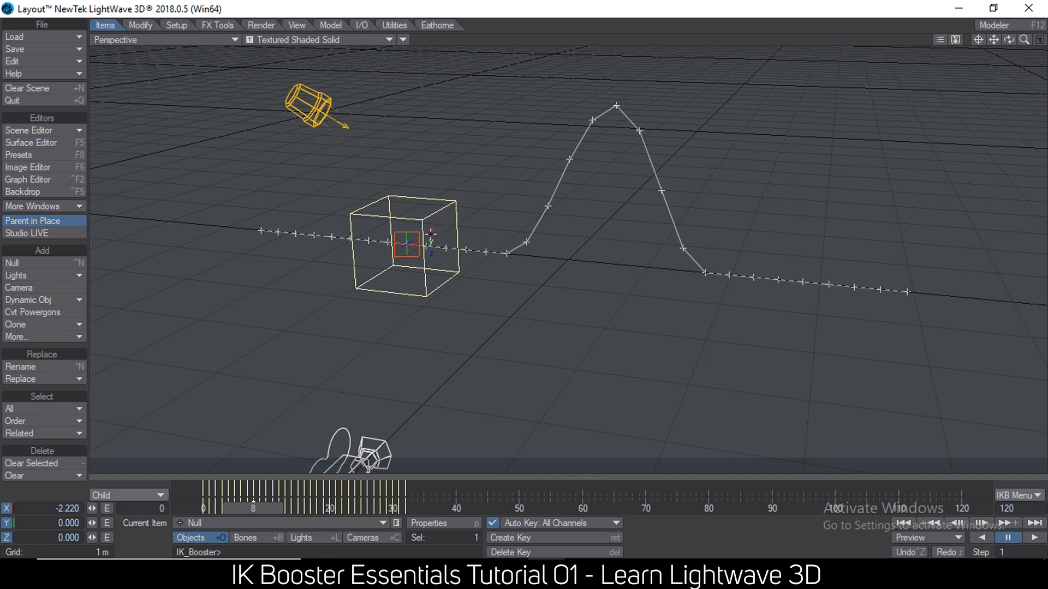
{"action": "left_click_drag", "start_coordinate": [430, 238], "coordinate": [446, 288]}
{"action": "mouse_move", "coordinate": [442, 338]}
{"action": "left_mouse_down"}
{"action": "mouse_move", "coordinate": [434, 197]}
{"action": "mouse_move", "coordinate": [430, 342]}
{"action": "left_mouse_up"}
{"action": "left_click_drag", "start_coordinate": [425, 192], "coordinate": [427, 256]}
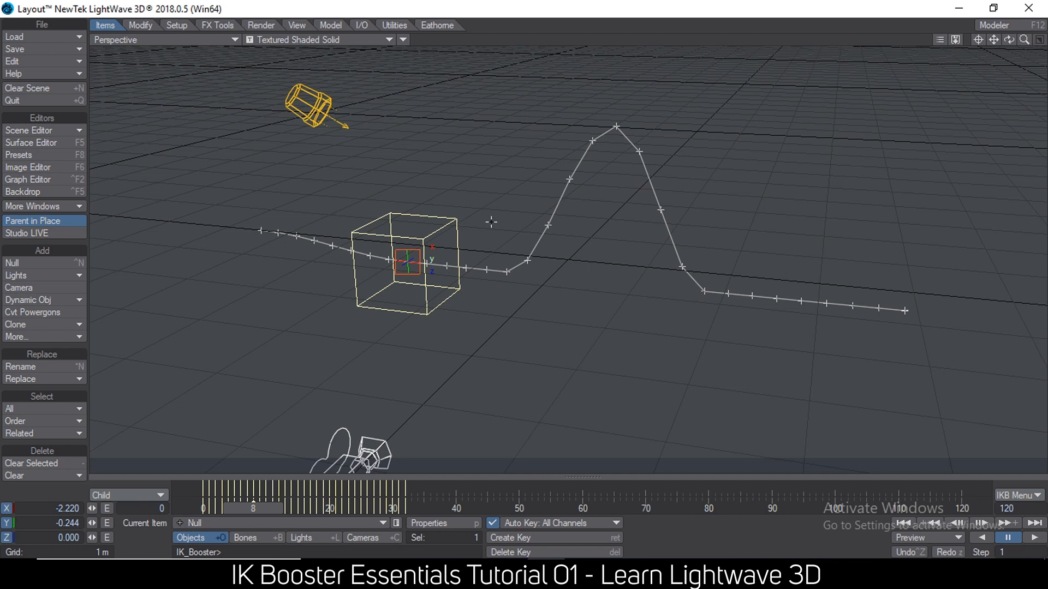
Switch to Notepad and highlight the "7.good with tails and tentacles" note.
{"action": "left_click", "coordinate": [621, 572]}
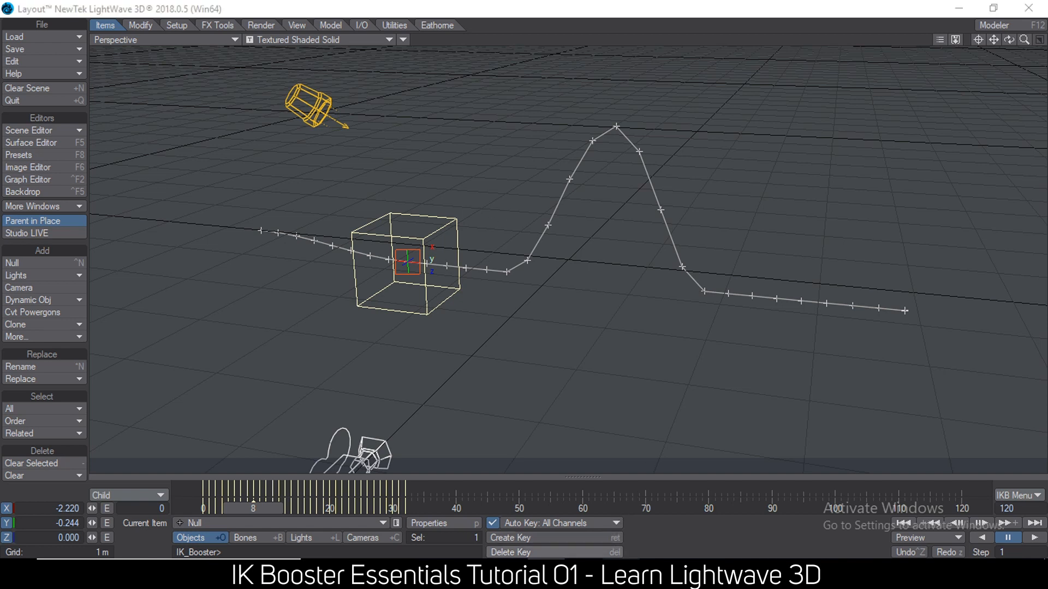
{"action": "left_click_drag", "start_coordinate": [854, 249], "coordinate": [586, 250]}
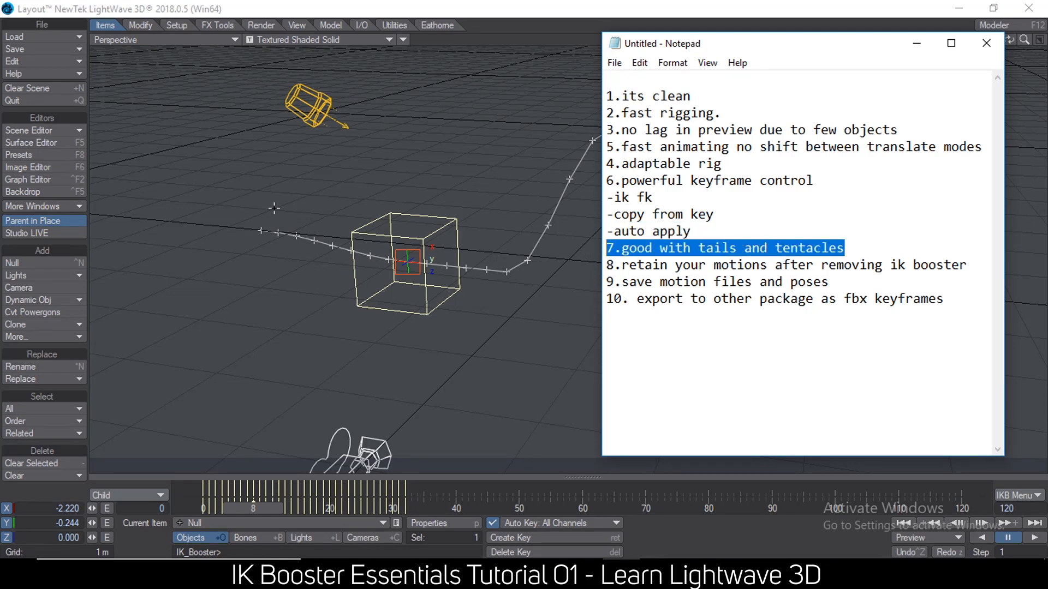
Switch back to Layout and clear the unnamed null scene without saving it.
{"action": "left_click", "coordinate": [28, 40]}
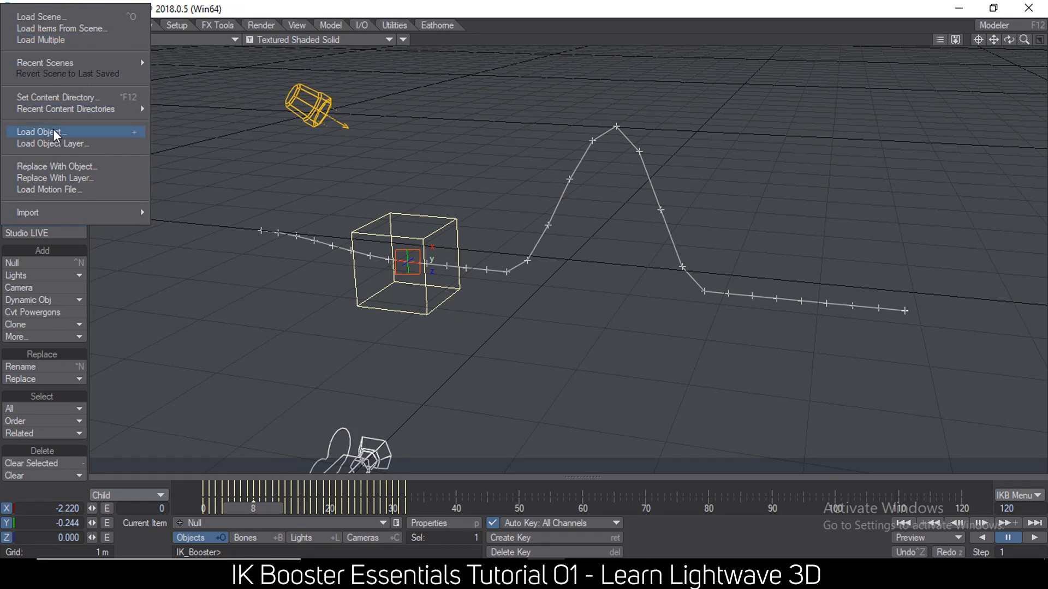
{"action": "left_click", "coordinate": [31, 87]}
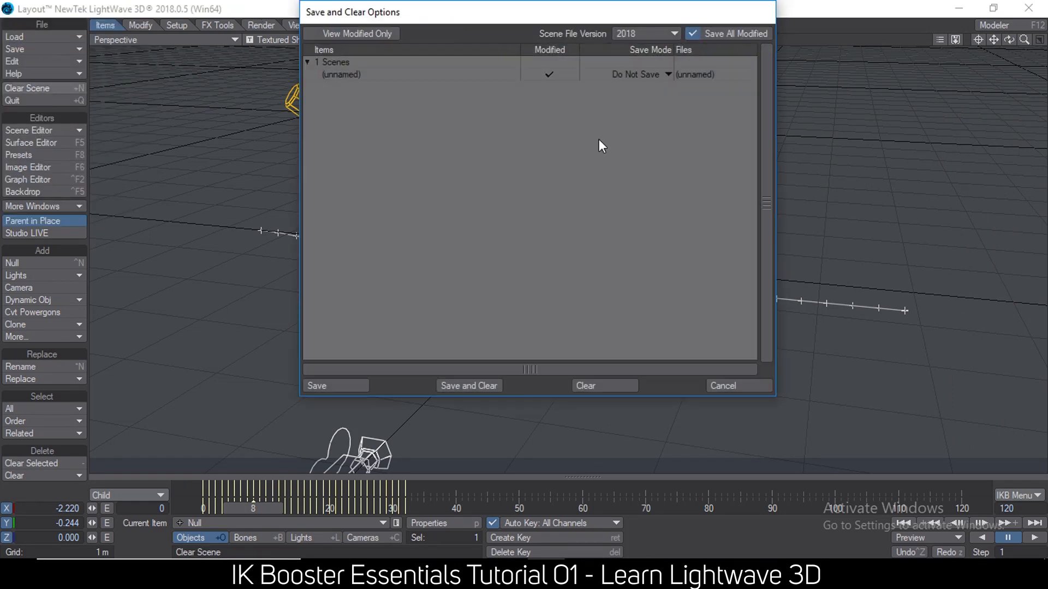
{"action": "left_click", "coordinate": [585, 385]}
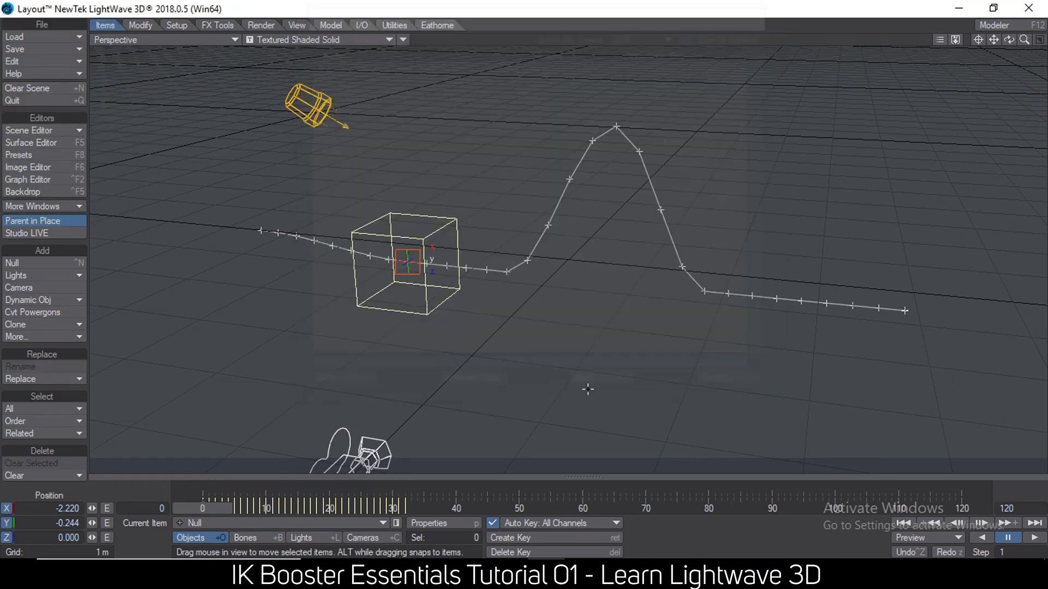
Load the rope.lwo object from the mafella objects folder into the empty scene.
{"action": "left_click", "coordinate": [34, 39]}
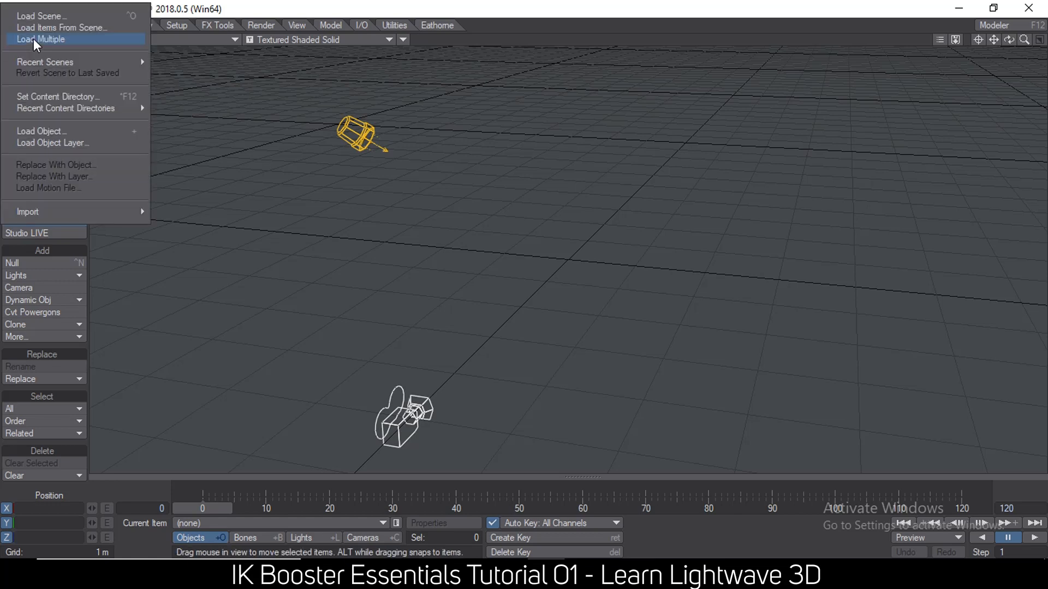
{"action": "left_click", "coordinate": [49, 132]}
{"action": "type", "text": "rop"}
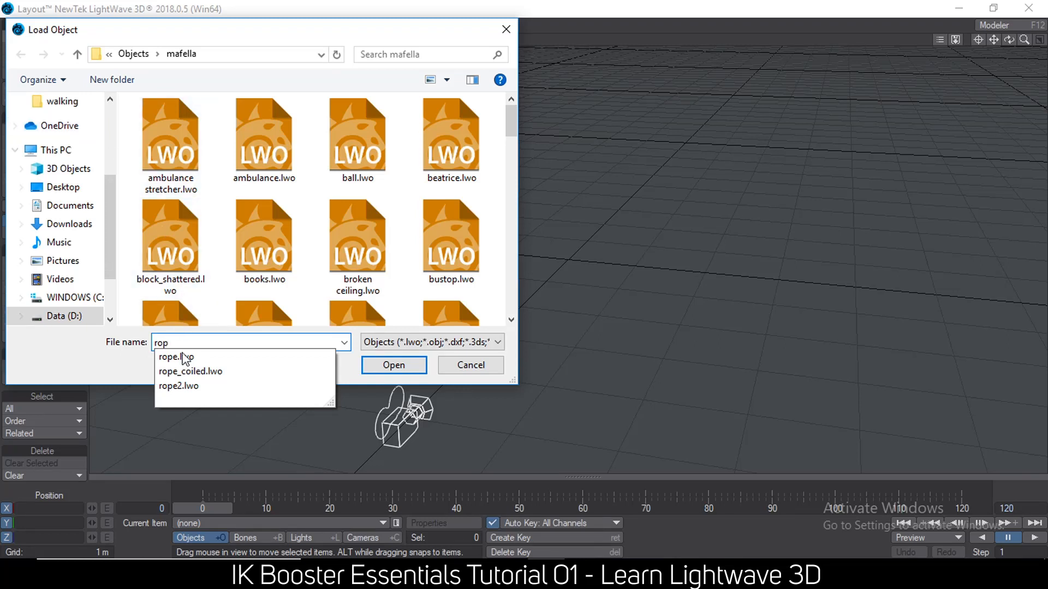
{"action": "left_click", "coordinate": [393, 364]}
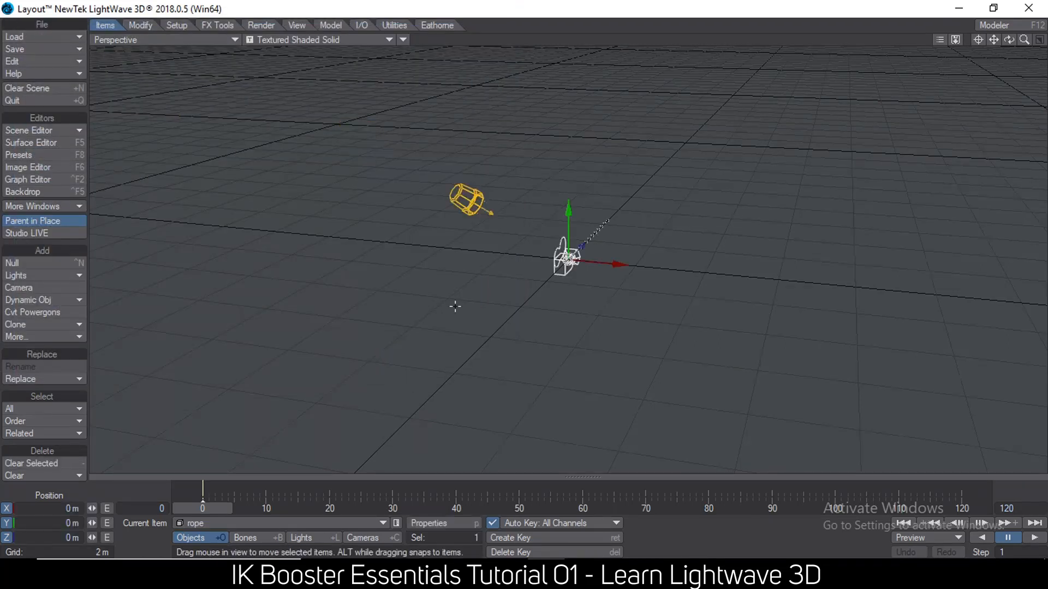
Set the grid square size to 1 m in the display preferences.
{"action": "key", "text": "d"}
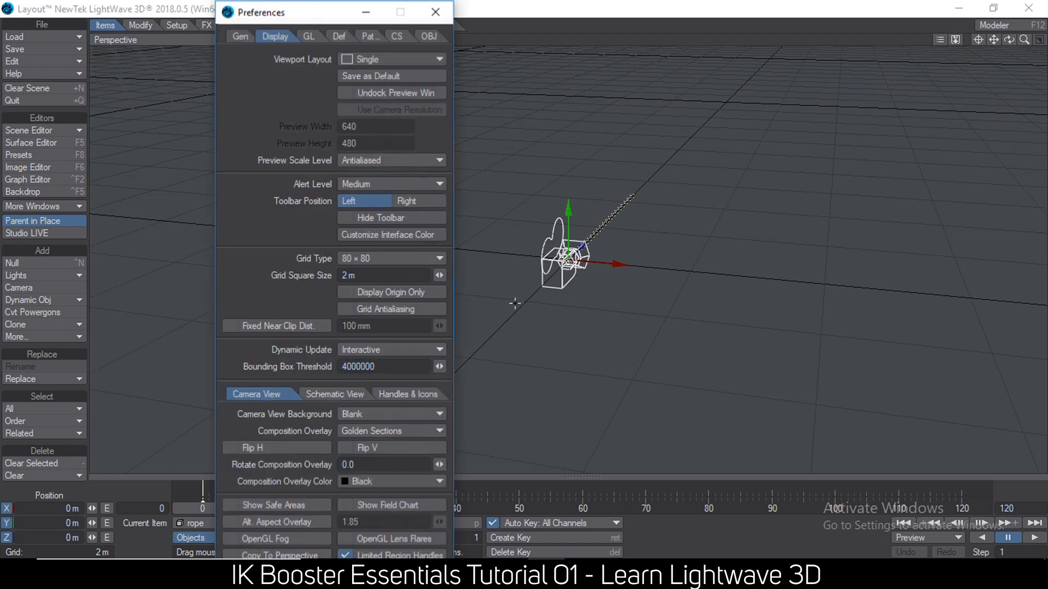
{"action": "left_click", "coordinate": [381, 274]}
{"action": "type", "text": "1"}
{"action": "key", "text": "Tab"}
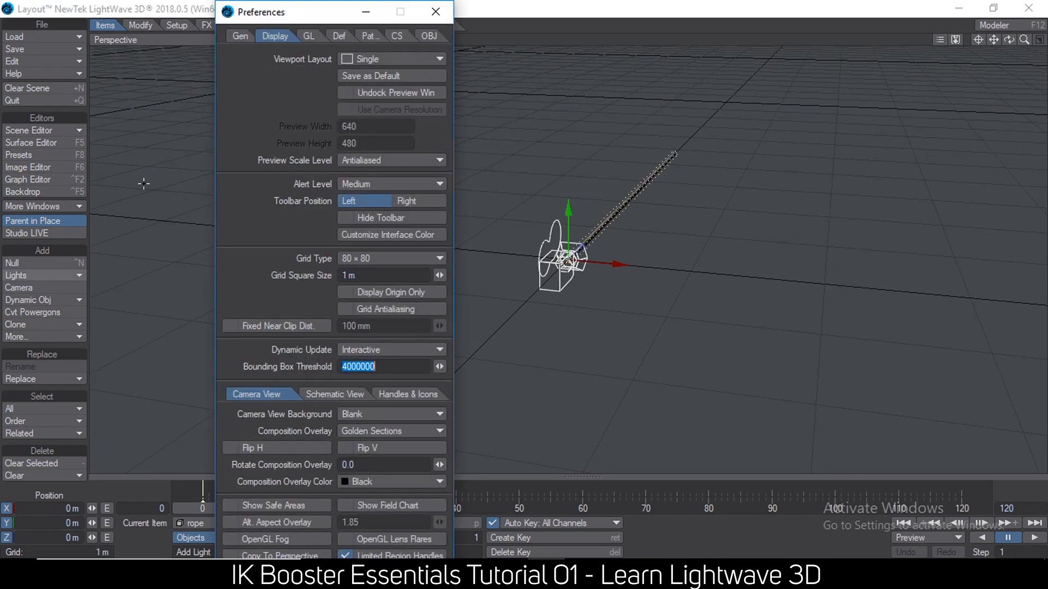
{"action": "left_click", "coordinate": [436, 12]}
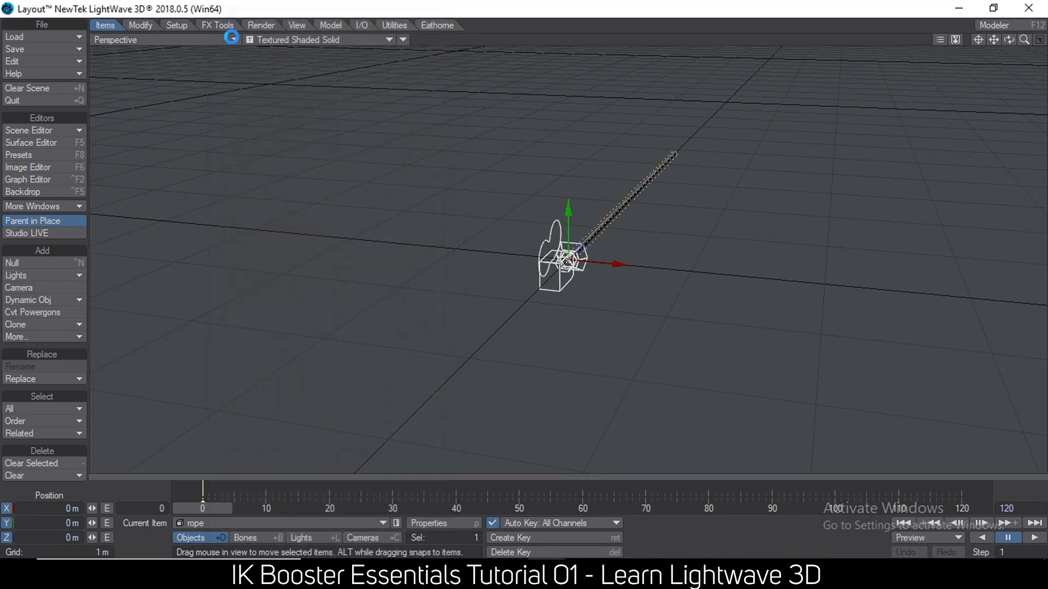
Convert the rope's skelegons into bones.
{"action": "left_click", "coordinate": [192, 25]}
{"action": "left_click", "coordinate": [47, 320]}
{"action": "left_click", "coordinate": [48, 320]}
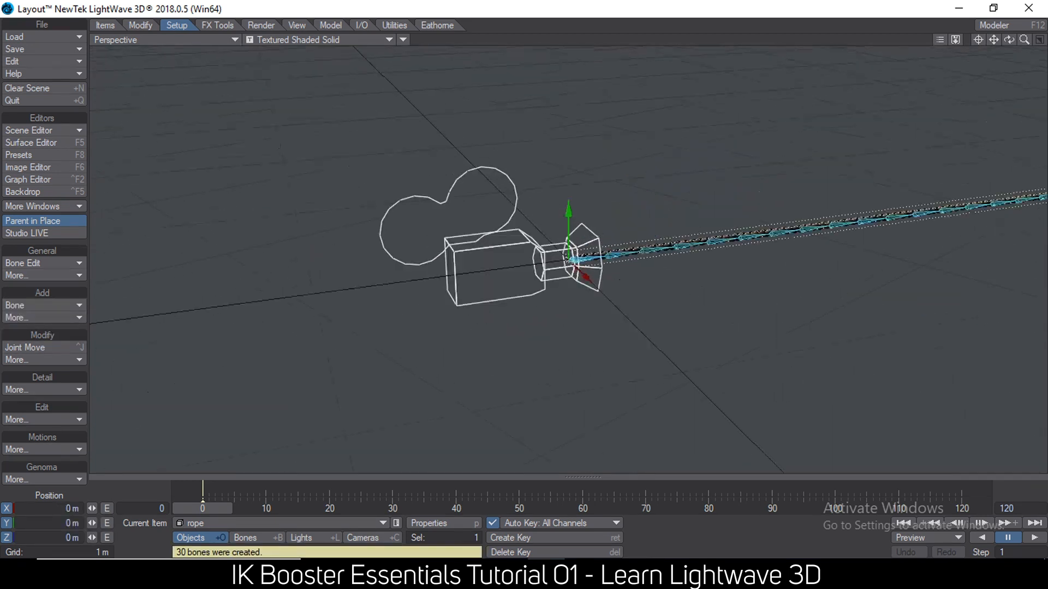
Apply IK Booster to the rope, turn on ikstop for Bone.002 and frame the whole rope in view.
{"action": "left_click_drag", "start_coordinate": [682, 218], "coordinate": [646, 221], "text": "alt"}
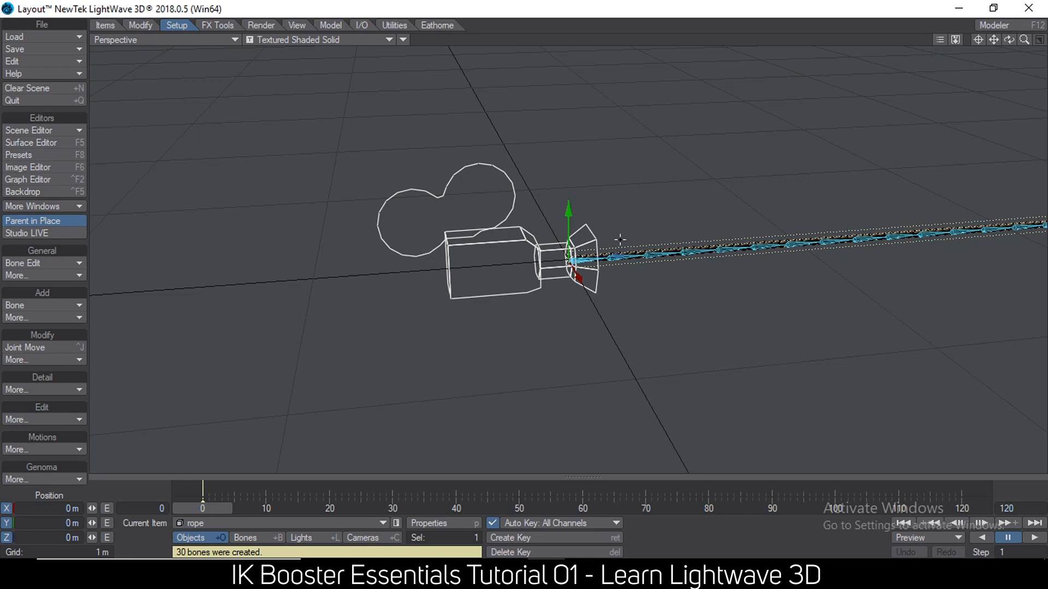
{"action": "key", "text": "ctrl+k"}
{"action": "right_click", "coordinate": [618, 256]}
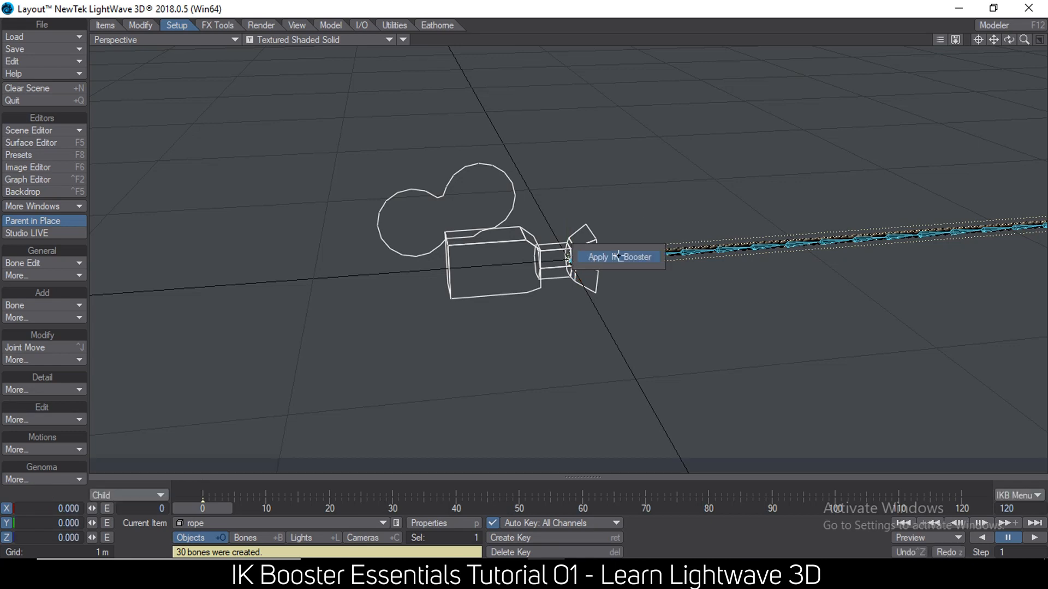
{"action": "left_click", "coordinate": [632, 257]}
{"action": "left_click", "coordinate": [625, 255]}
{"action": "left_click", "coordinate": [645, 255]}
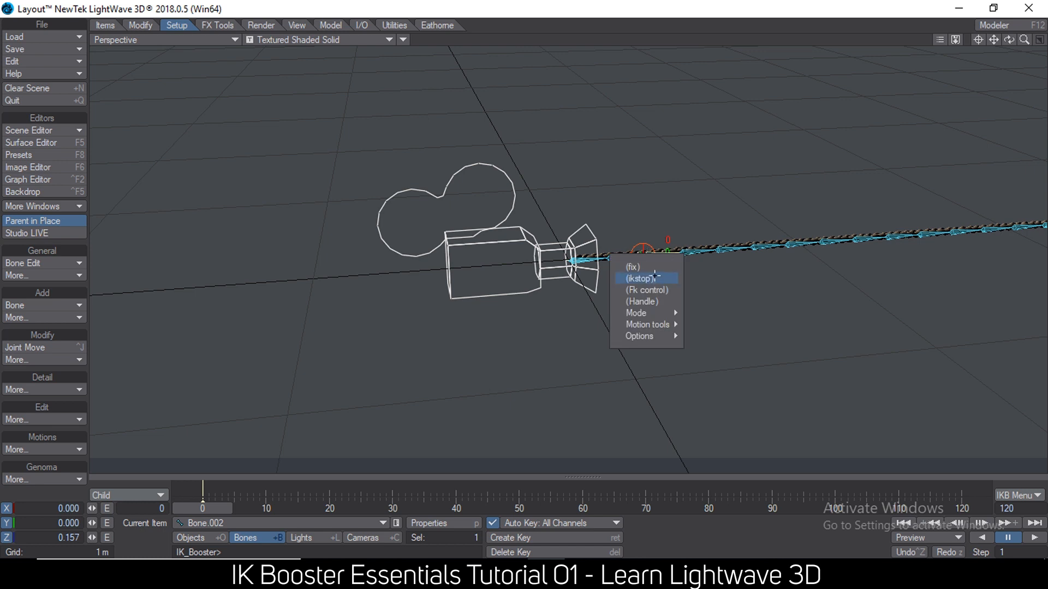
{"action": "left_click", "coordinate": [653, 276]}
{"action": "scroll", "coordinate": [646, 256], "scroll_direction": "down", "scroll_amount": 4}
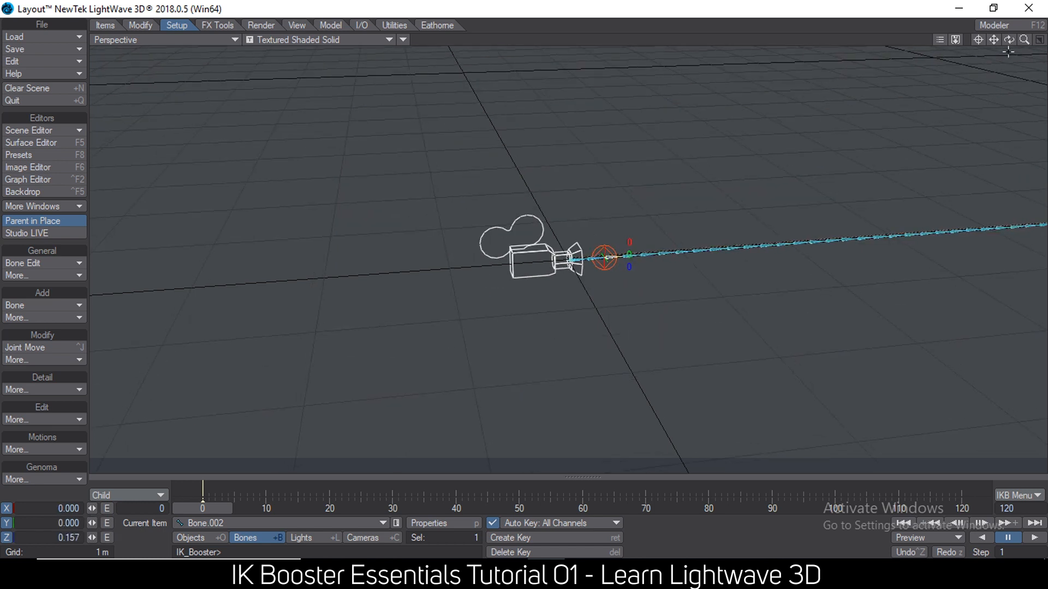
{"action": "left_click_drag", "start_coordinate": [993, 39], "coordinate": [838, 156]}
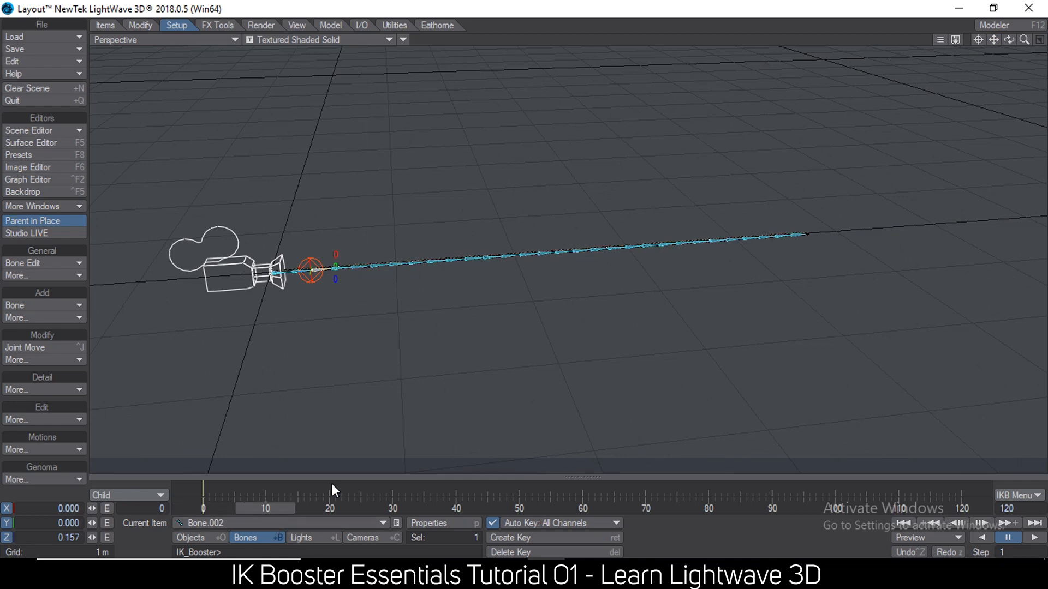
Pose the rope by its end bone Bone.029, curling it back toward the base at frame 10 and stretching it outward at frame 20.
{"action": "left_click_drag", "start_coordinate": [805, 224], "coordinate": [790, 235]}
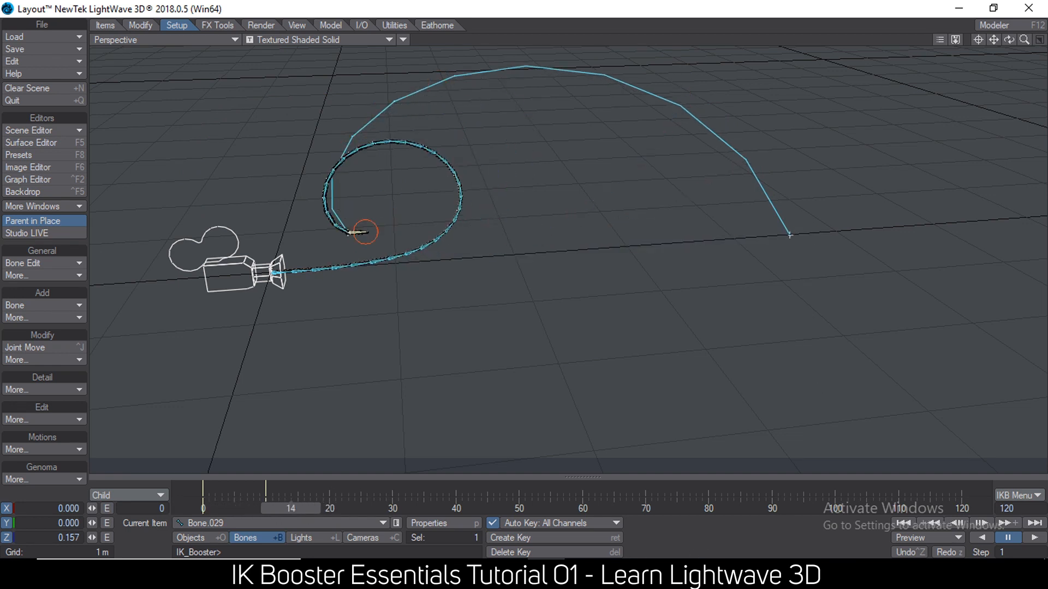
{"action": "left_click_drag", "start_coordinate": [295, 224], "coordinate": [343, 262], "text": "alt"}
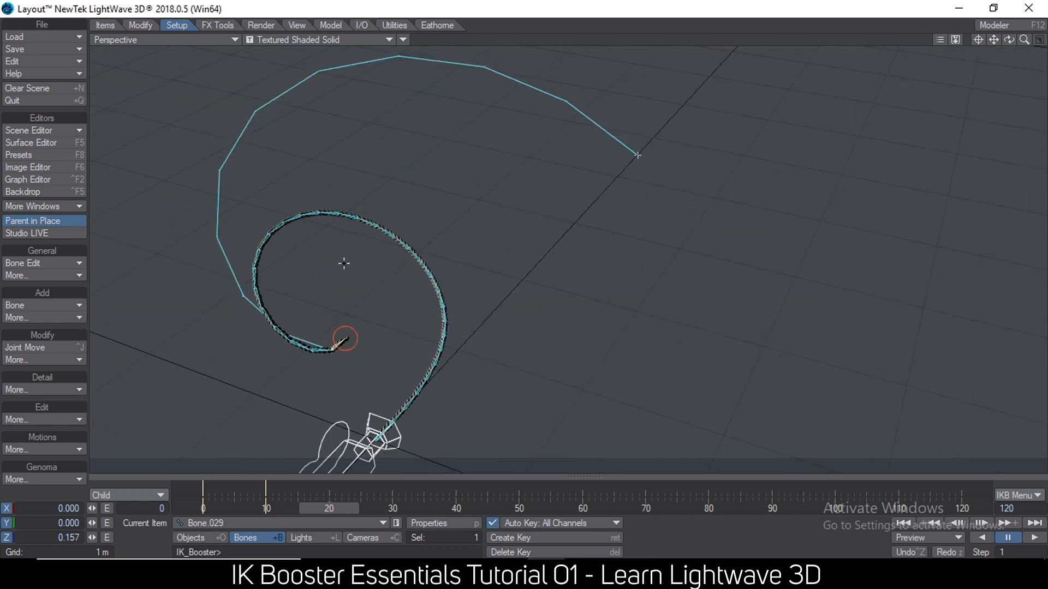
{"action": "left_click_drag", "start_coordinate": [343, 343], "coordinate": [822, 281]}
{"action": "left_click_drag", "start_coordinate": [306, 359], "coordinate": [248, 305], "text": "alt"}
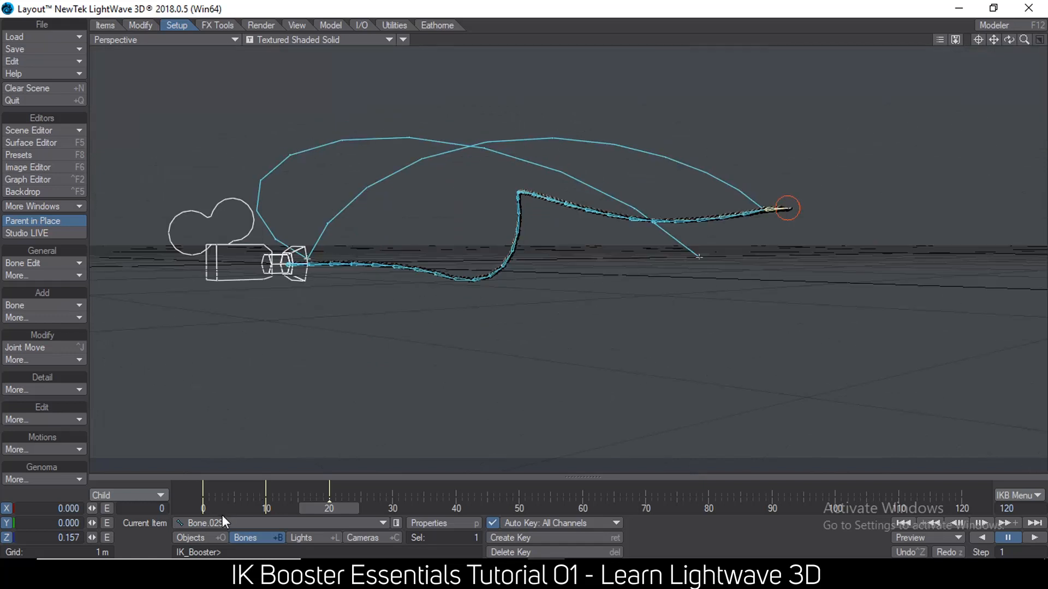
Scrub the timeline from frame 0 to frame 18 to review the rope's animated motion.
{"action": "left_click_drag", "start_coordinate": [336, 509], "coordinate": [202, 508]}
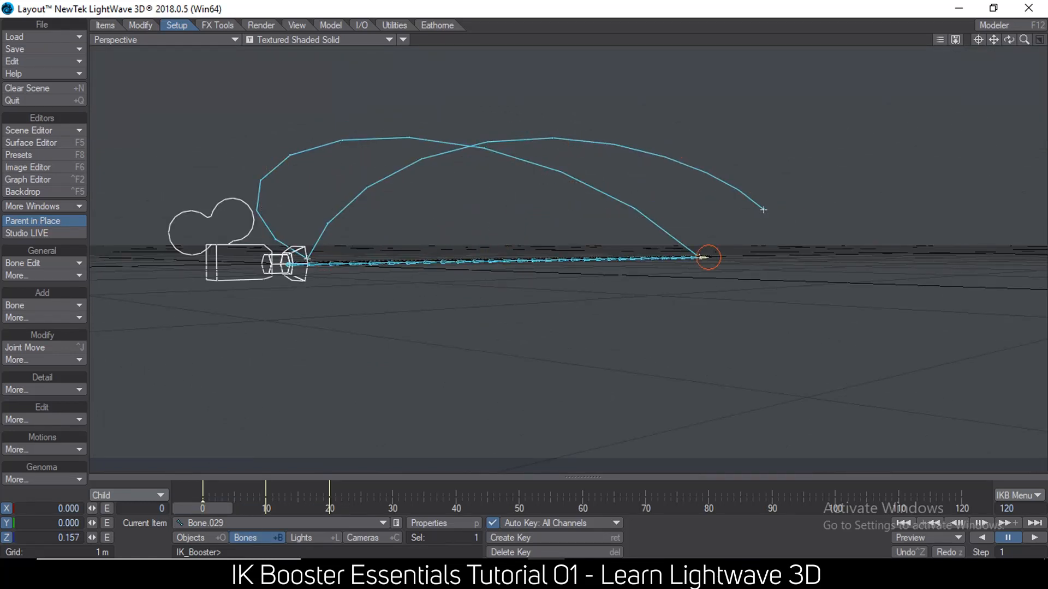
{"action": "left_click_drag", "start_coordinate": [335, 464], "coordinate": [327, 450], "text": "alt"}
{"action": "left_click_drag", "start_coordinate": [202, 509], "coordinate": [316, 509]}
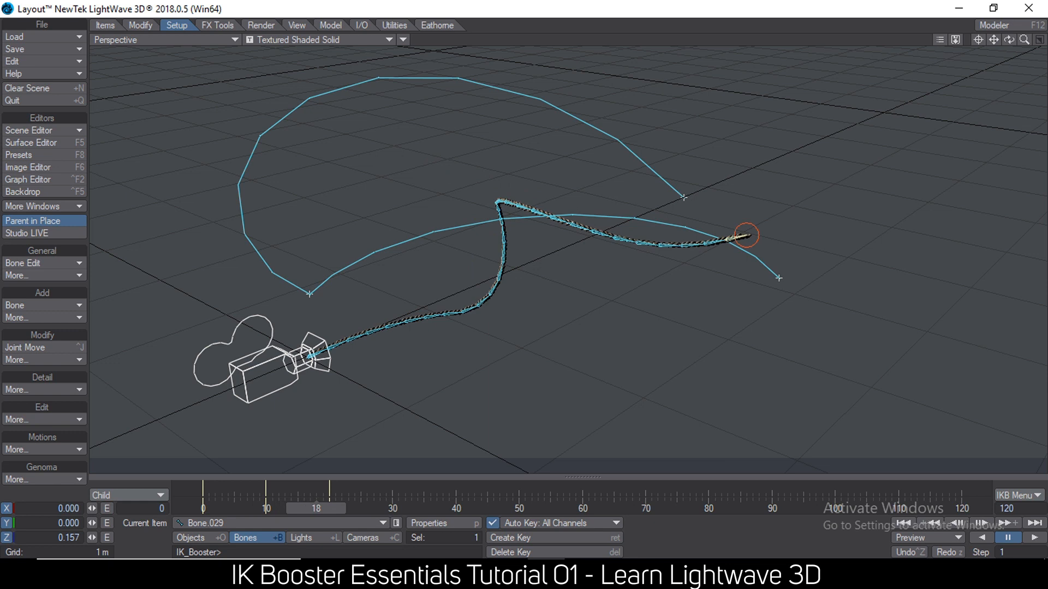
{"action": "left_click_drag", "start_coordinate": [502, 256], "coordinate": [504, 220], "text": "alt"}
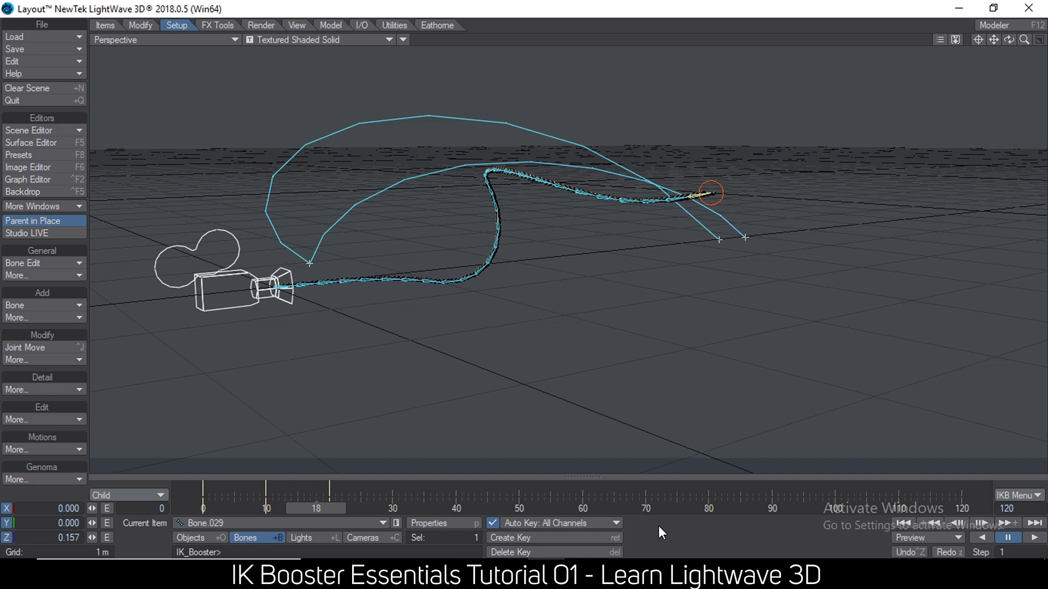
Switch to Notepad, highlight point 8 about retaining motions after removing IK Booster, and return to Layout.
{"action": "left_click", "coordinate": [622, 571]}
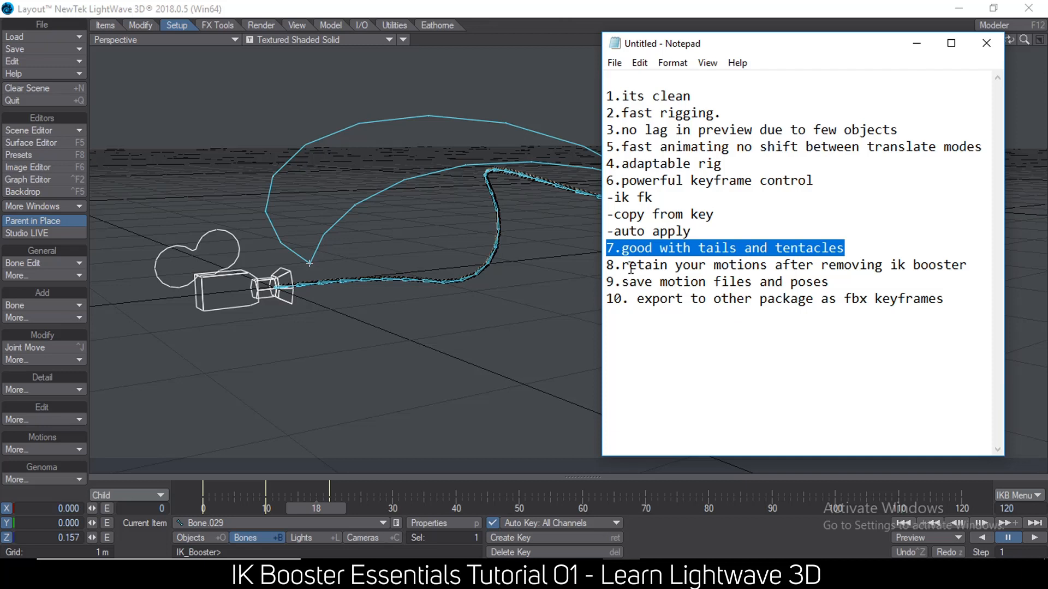
{"action": "left_click_drag", "start_coordinate": [610, 265], "coordinate": [974, 267]}
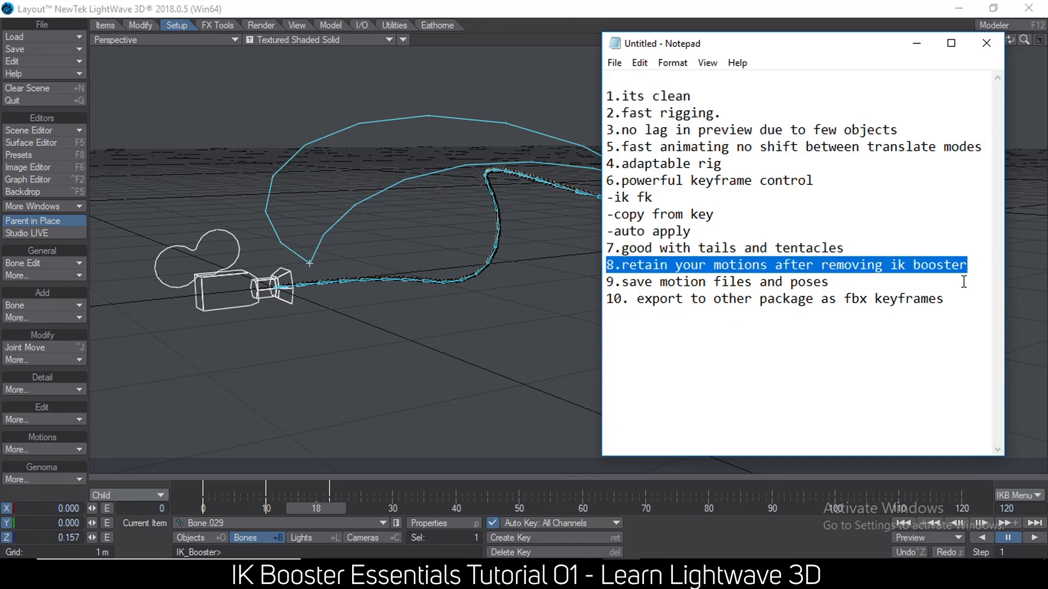
{"action": "left_click", "coordinate": [340, 272]}
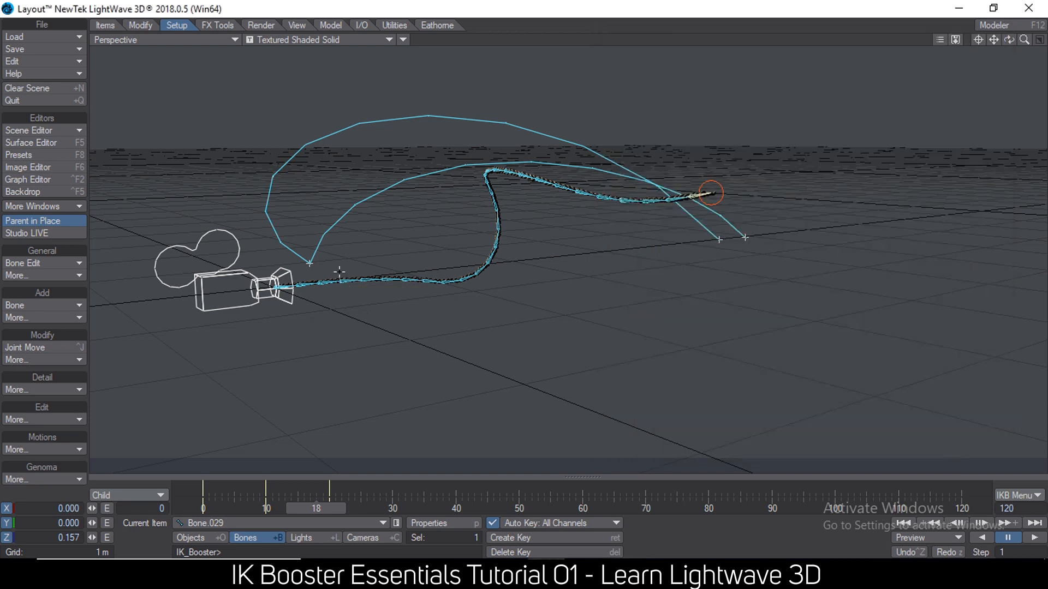
Disable the IK_Booster custom object in the rope's object properties and scrub back to frame 6 to check the motion.
{"action": "left_click", "coordinate": [206, 539]}
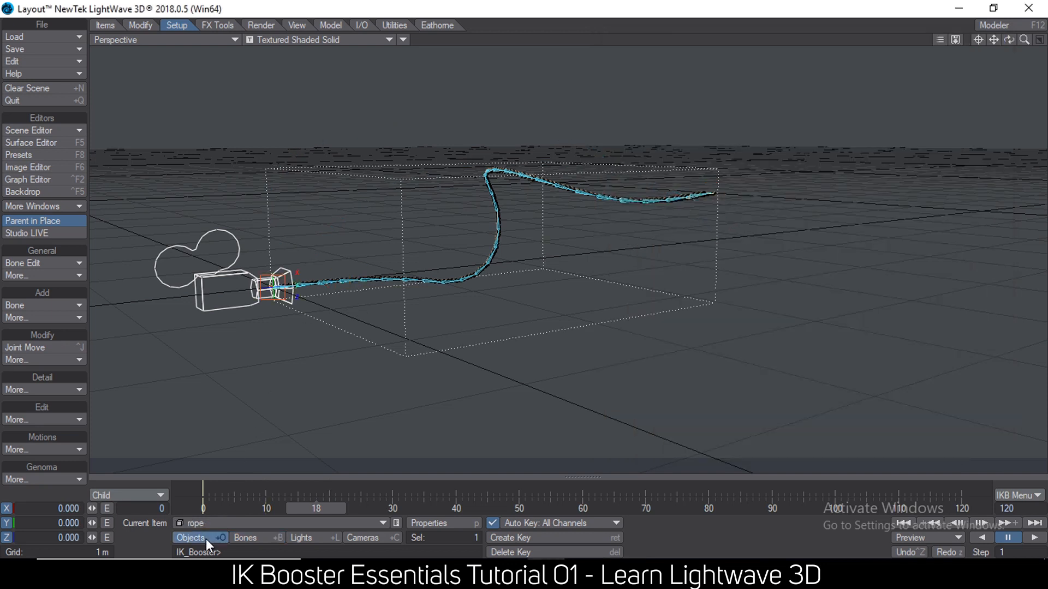
{"action": "left_click", "coordinate": [450, 523]}
{"action": "left_click", "coordinate": [895, 183]}
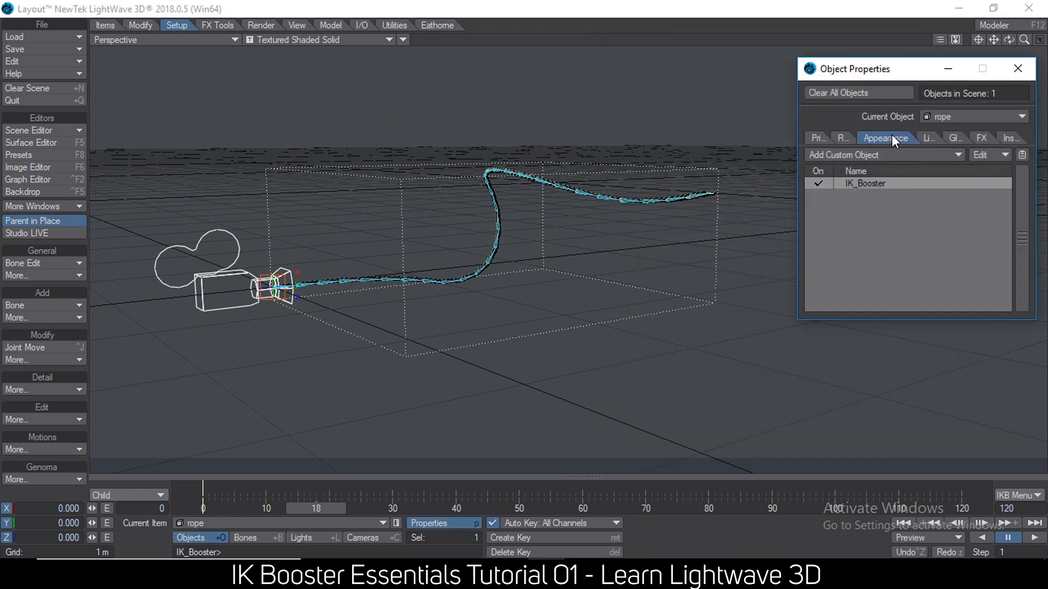
{"action": "left_click_drag", "start_coordinate": [869, 79], "coordinate": [756, 155]}
{"action": "left_click", "coordinate": [704, 259]}
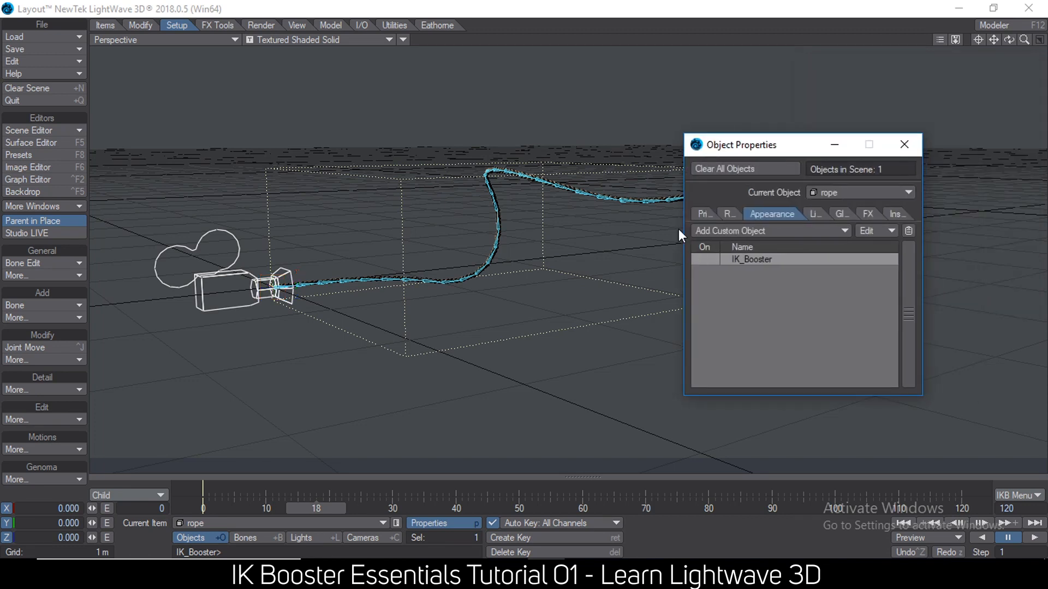
{"action": "left_click_drag", "start_coordinate": [330, 507], "coordinate": [240, 508]}
{"action": "left_click_drag", "start_coordinate": [297, 398], "coordinate": [763, 334], "text": "ctrl+alt"}
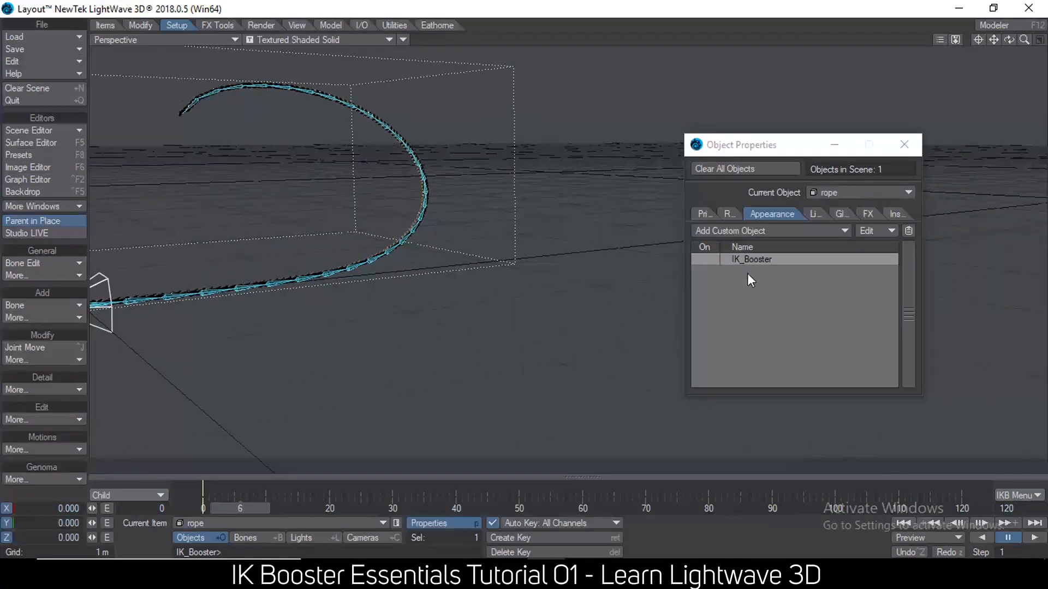
Remove the IK_Booster custom object from the rope.
{"action": "left_click", "coordinate": [757, 260]}
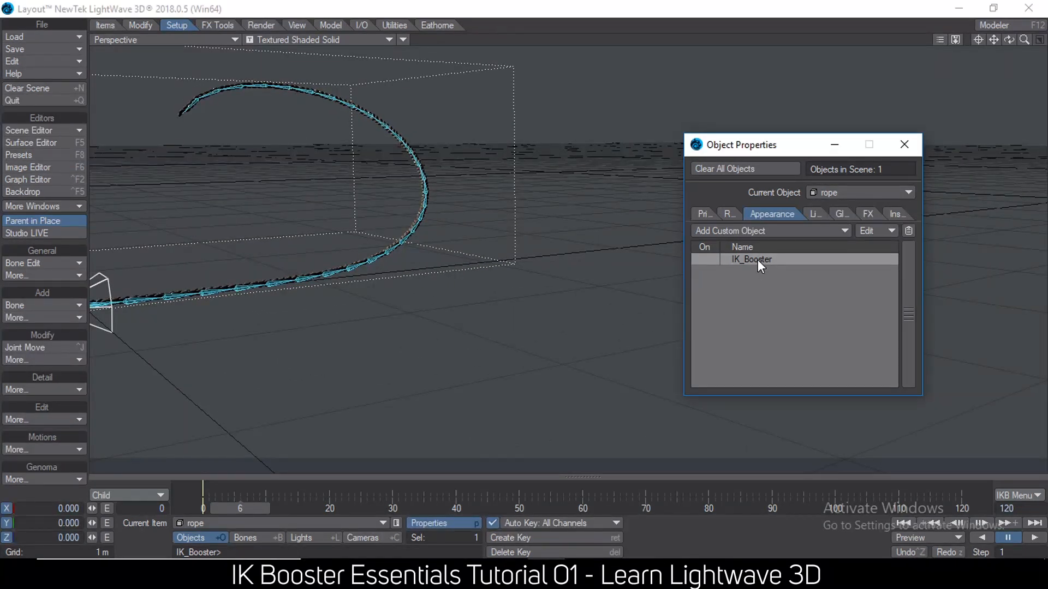
{"action": "right_click", "coordinate": [736, 261]}
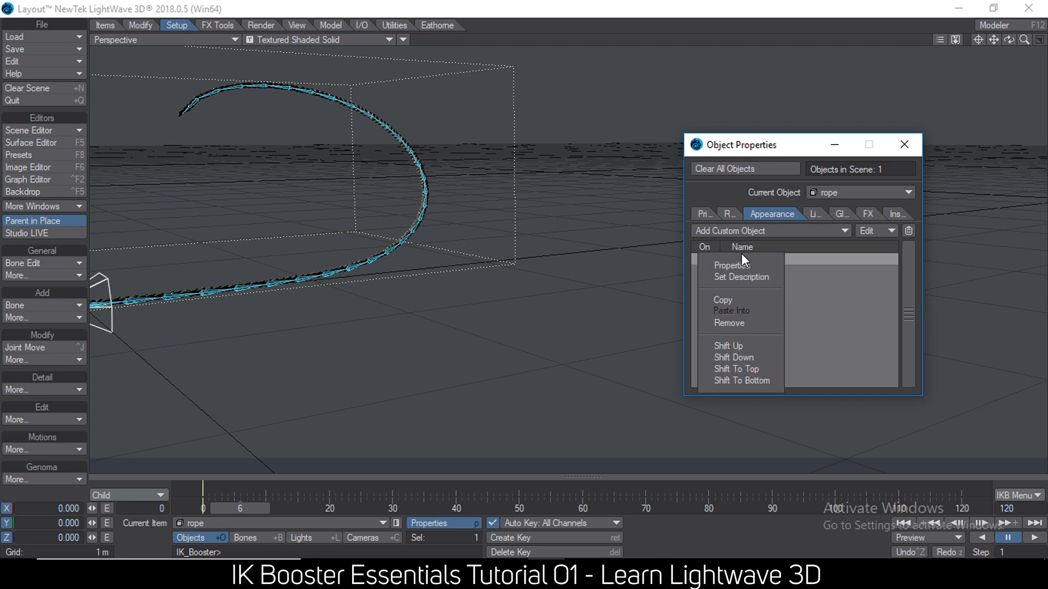
{"action": "right_click", "coordinate": [794, 260]}
{"action": "left_click", "coordinate": [790, 328]}
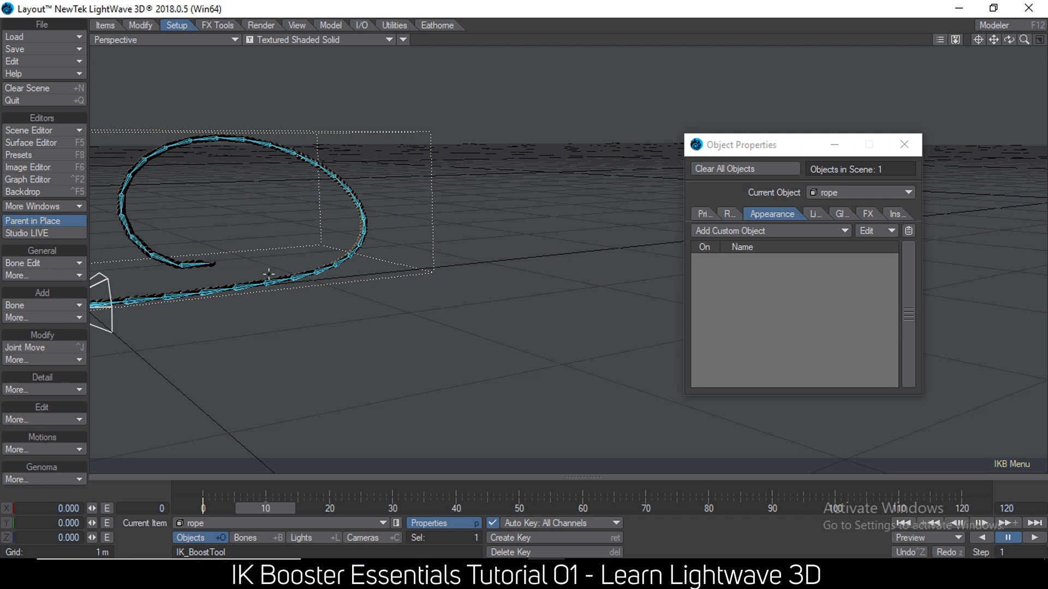
Select the rope's Bone.005 and scrub the timeline to frame 37 to check the motion without IK Booster.
{"action": "key", "text": "t"}
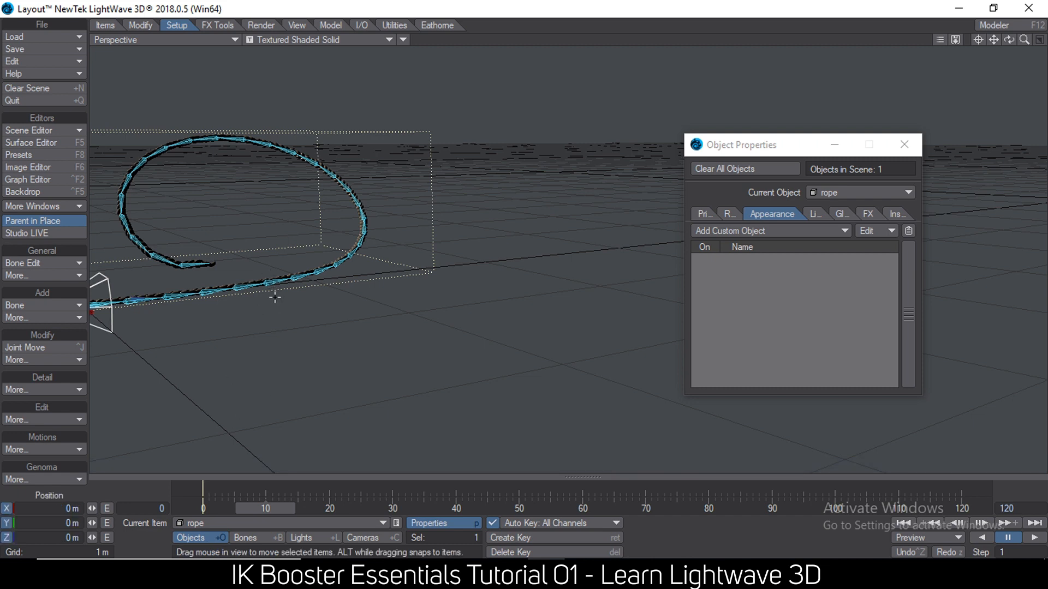
{"action": "left_click", "coordinate": [272, 281]}
{"action": "left_click_drag", "start_coordinate": [270, 499], "coordinate": [436, 502]}
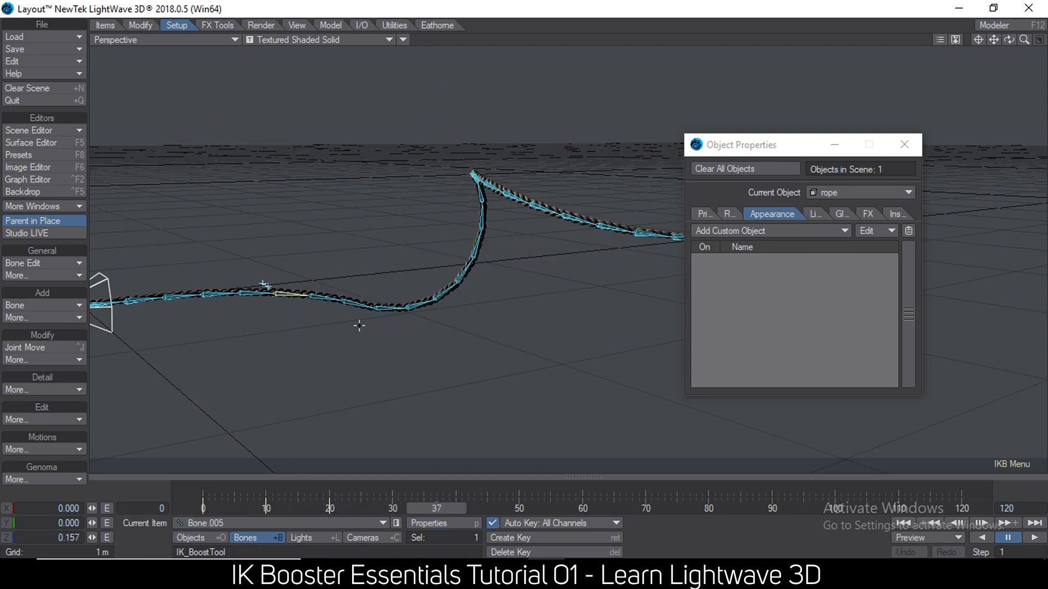
{"action": "scroll", "coordinate": [359, 326], "scroll_direction": "down", "scroll_amount": 2}
Switch to Notepad, highlight point 10 about exporting to other packages as FBX keyframes, and return to Layout.
{"action": "left_click", "coordinate": [621, 573]}
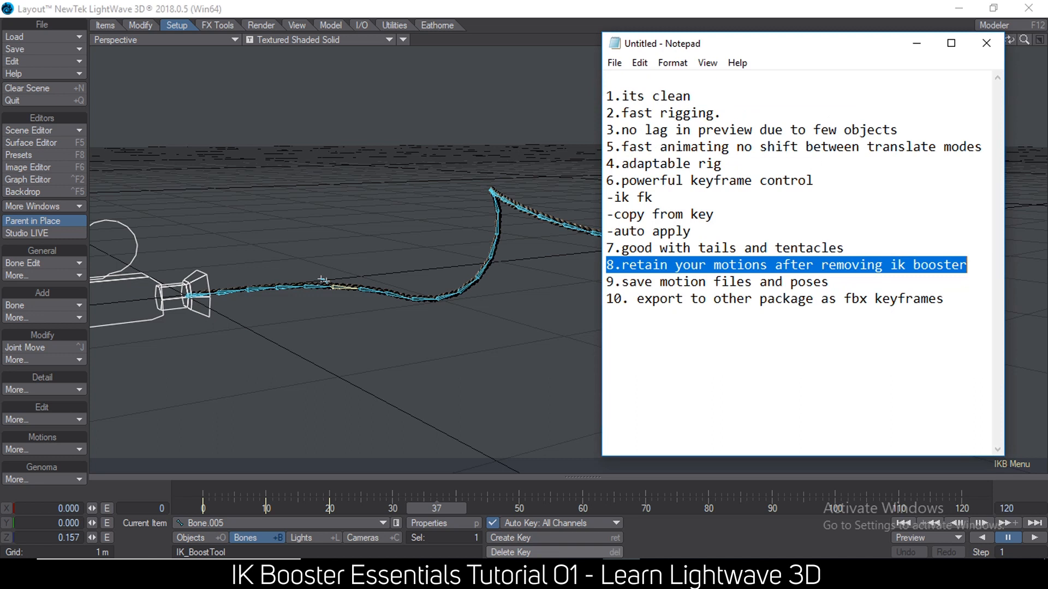
{"action": "left_click_drag", "start_coordinate": [958, 298], "coordinate": [604, 298]}
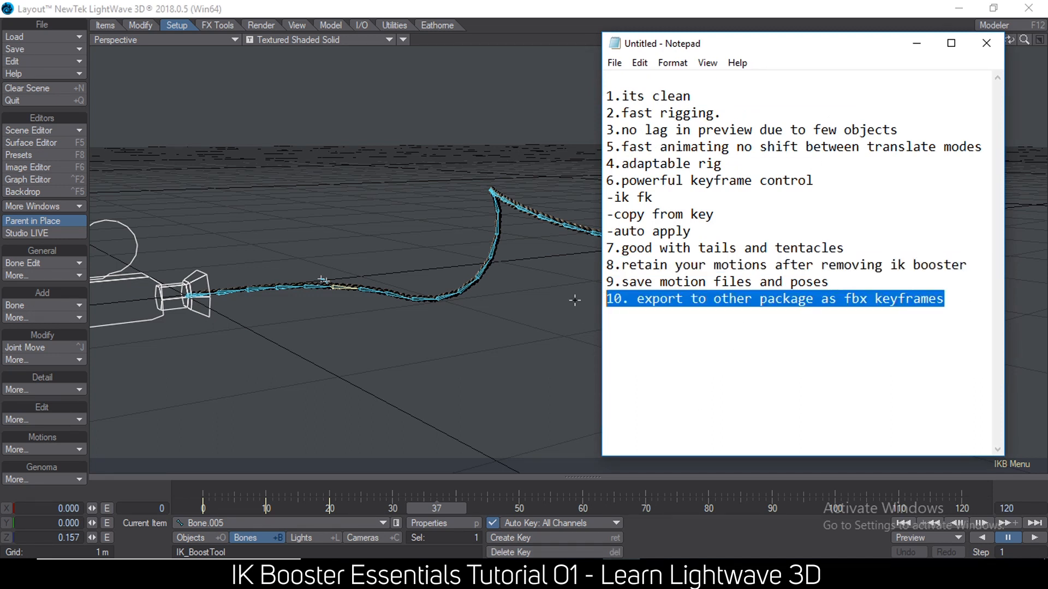
{"action": "left_click", "coordinate": [315, 9]}
{"action": "scroll", "coordinate": [493, 201], "scroll_direction": "down", "scroll_amount": 3}
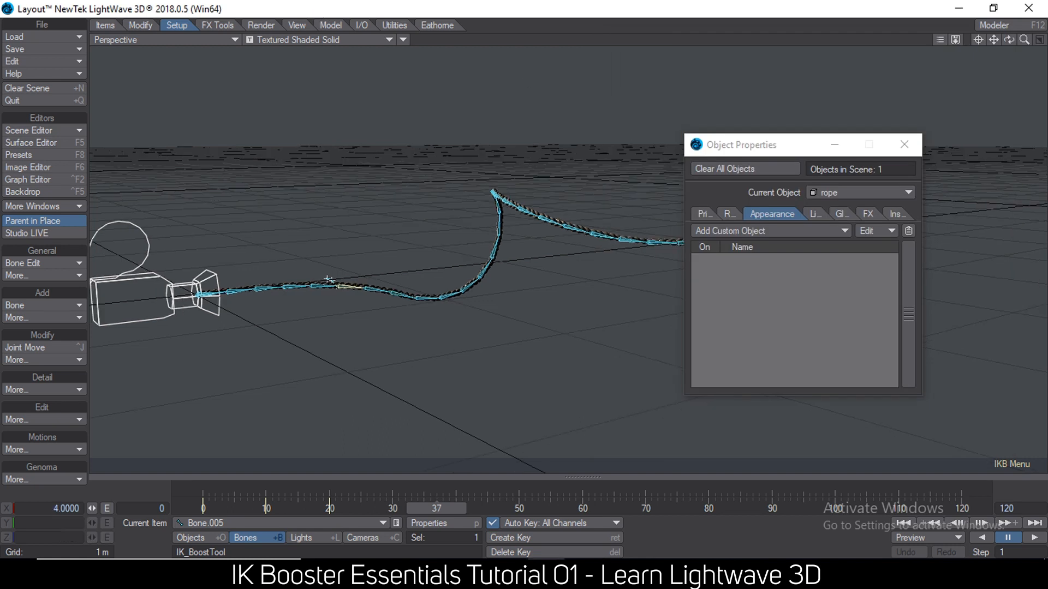
Reframe the rope and scrub the timeline back and forth, stopping at frame 17, to review the retained keyframes.
{"action": "left_click_drag", "start_coordinate": [493, 201], "coordinate": [349, 419], "text": "alt"}
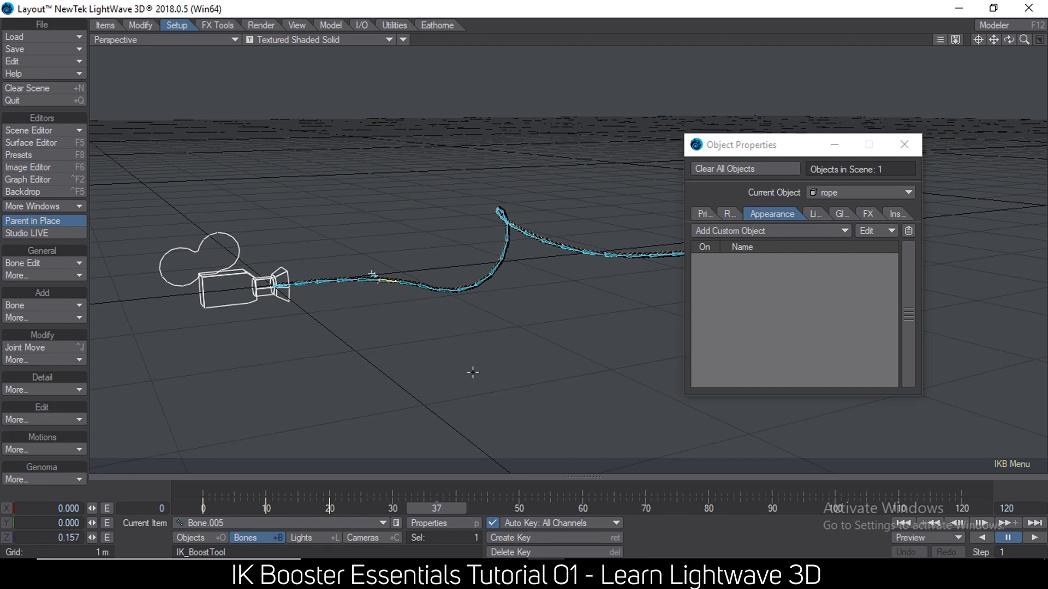
{"action": "left_click_drag", "start_coordinate": [436, 509], "coordinate": [209, 508]}
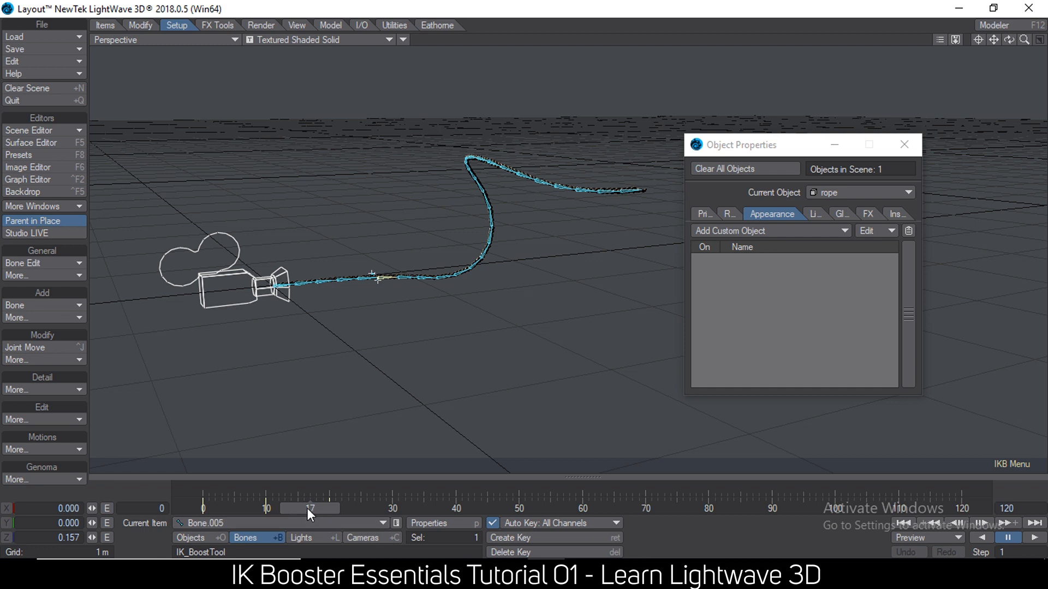
{"action": "mouse_move", "coordinate": [307, 508]}
{"action": "left_mouse_down"}
{"action": "mouse_move", "coordinate": [199, 507]}
{"action": "mouse_move", "coordinate": [313, 507]}
{"action": "left_mouse_up"}
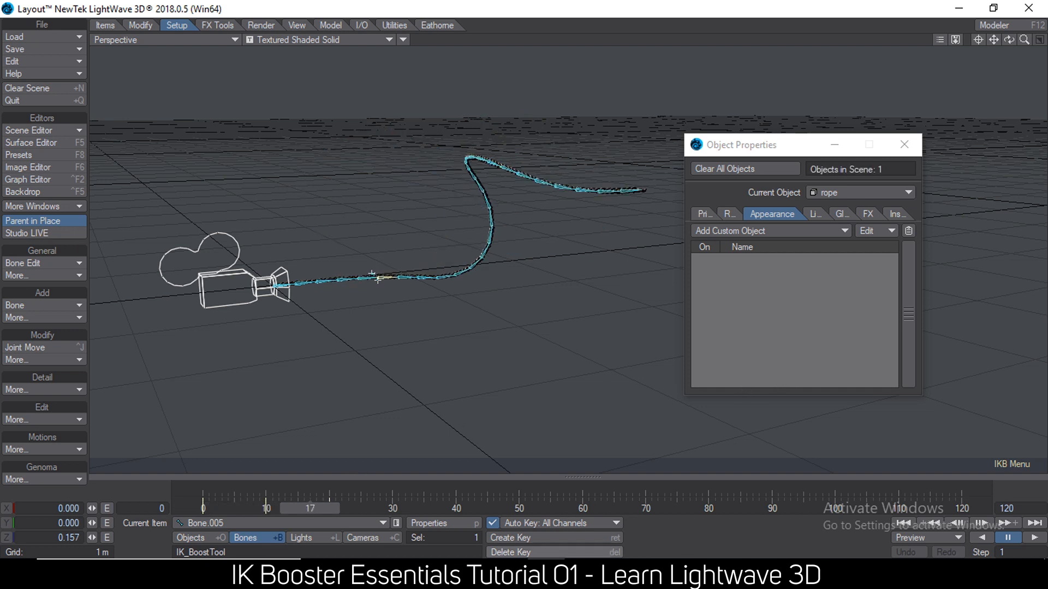
Switch to Notepad, highlight point 9 about saving motion files and poses, and return to Layout.
{"action": "key", "text": "alt+Tab"}
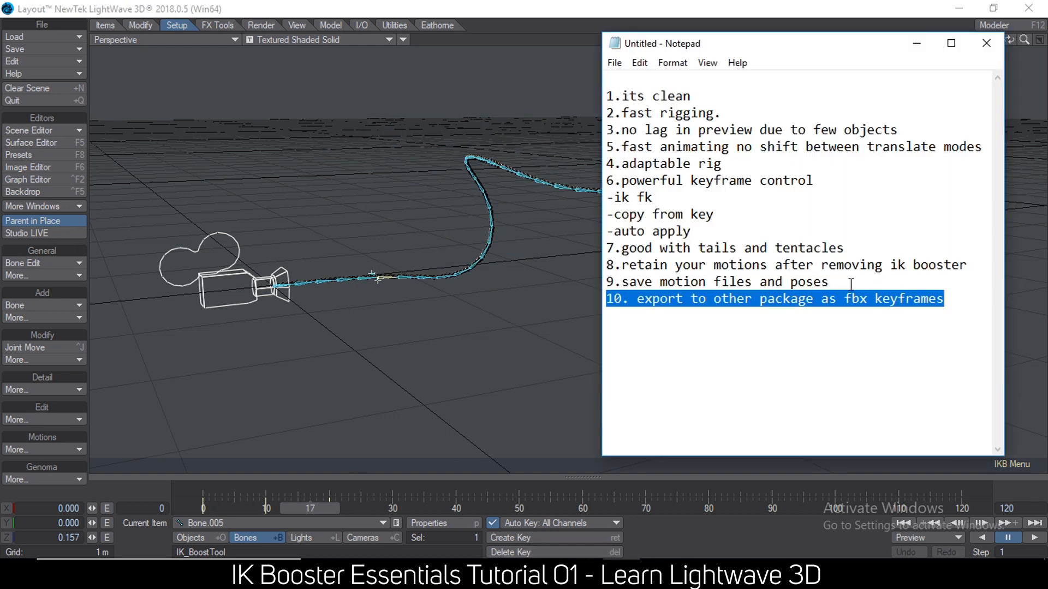
{"action": "left_click_drag", "start_coordinate": [851, 282], "coordinate": [593, 281]}
{"action": "key", "text": "alt+Tab"}
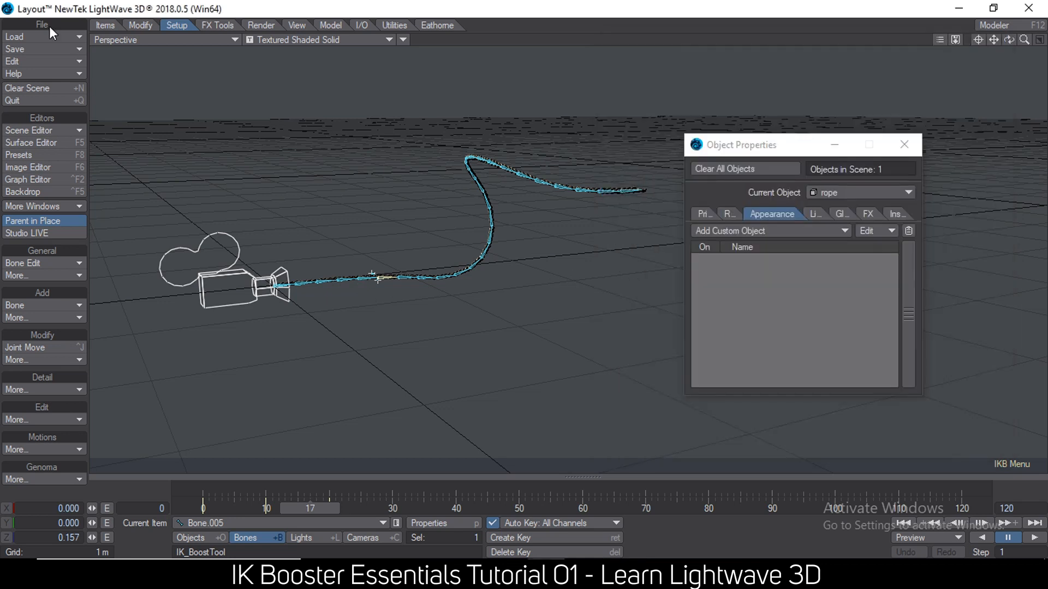
Close the object properties and load the recent scene monk_default.lws without changing the content directory.
{"action": "left_click", "coordinate": [904, 145]}
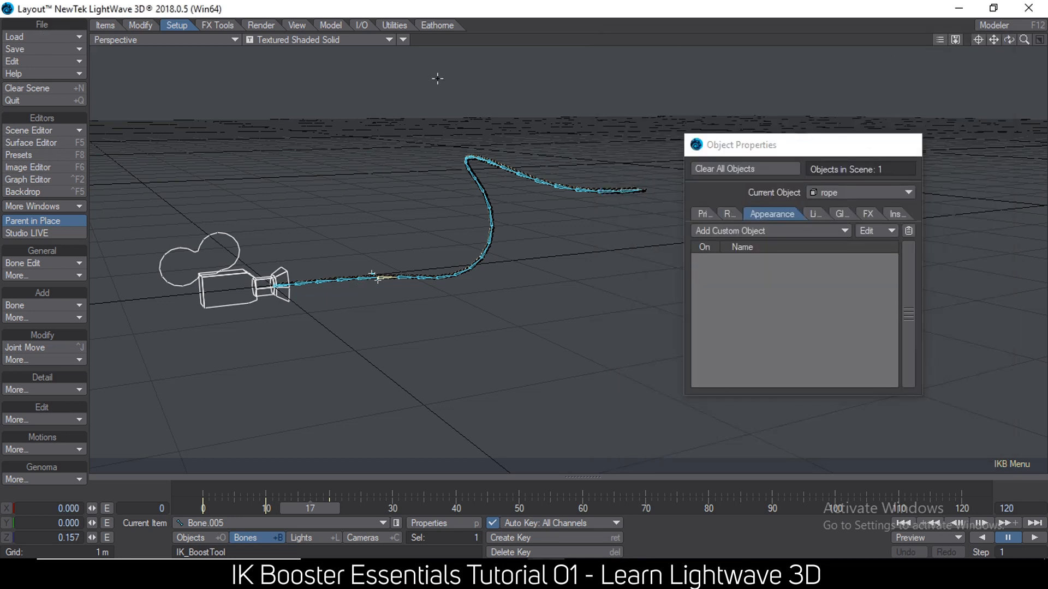
{"action": "left_click", "coordinate": [49, 37]}
{"action": "mouse_move", "coordinate": [80, 62]}
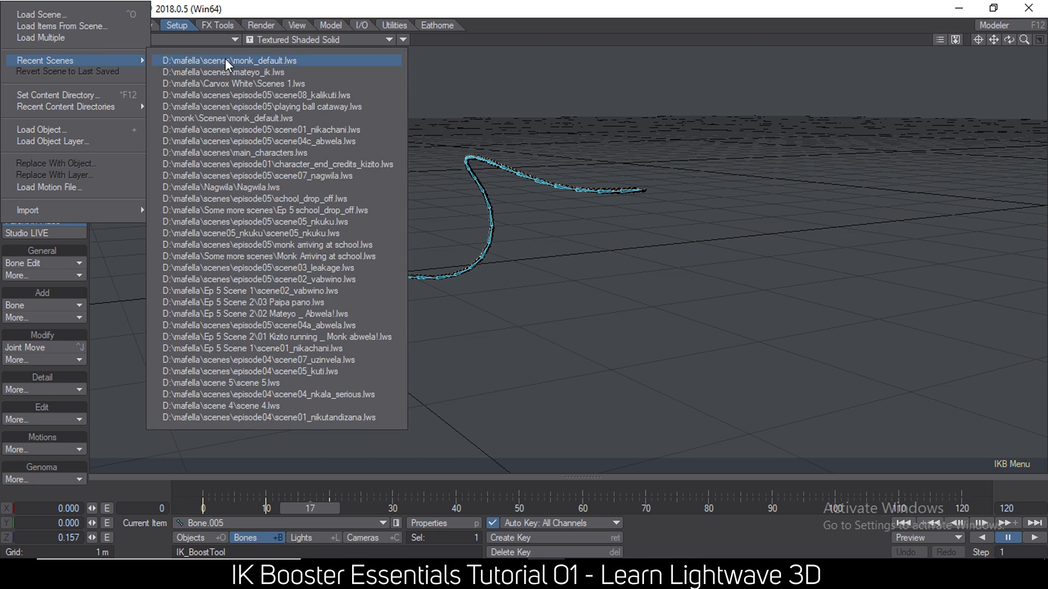
{"action": "left_click", "coordinate": [225, 57]}
{"action": "left_click", "coordinate": [575, 382]}
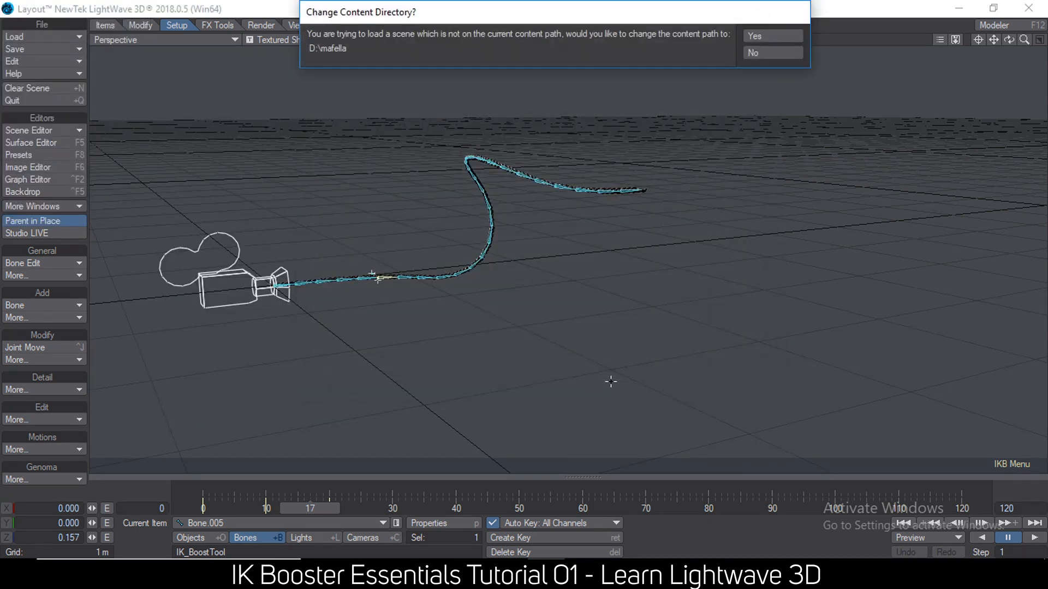
{"action": "left_click", "coordinate": [770, 53]}
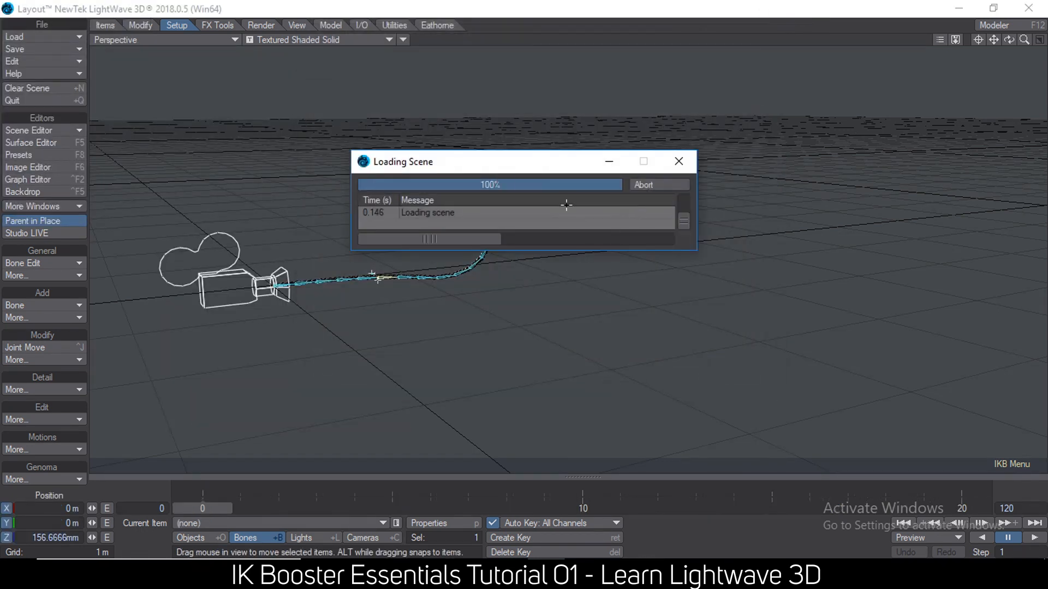
Activate the IK Boost Tool in the monk scene and select the Left_Lower_Hand bone.
{"action": "key", "text": "ctrl+b"}
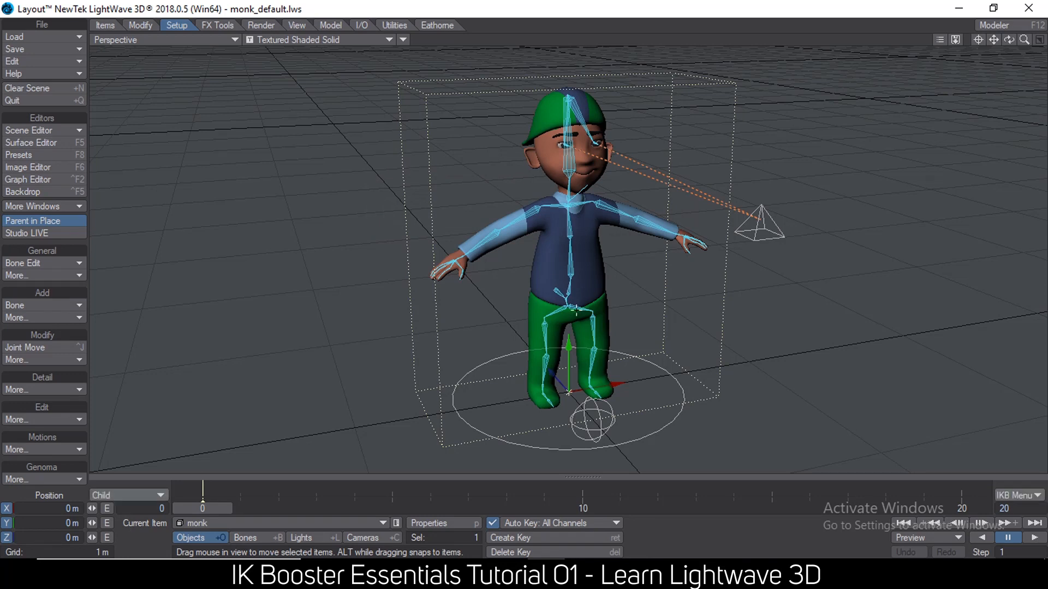
{"action": "right_click", "coordinate": [569, 382]}
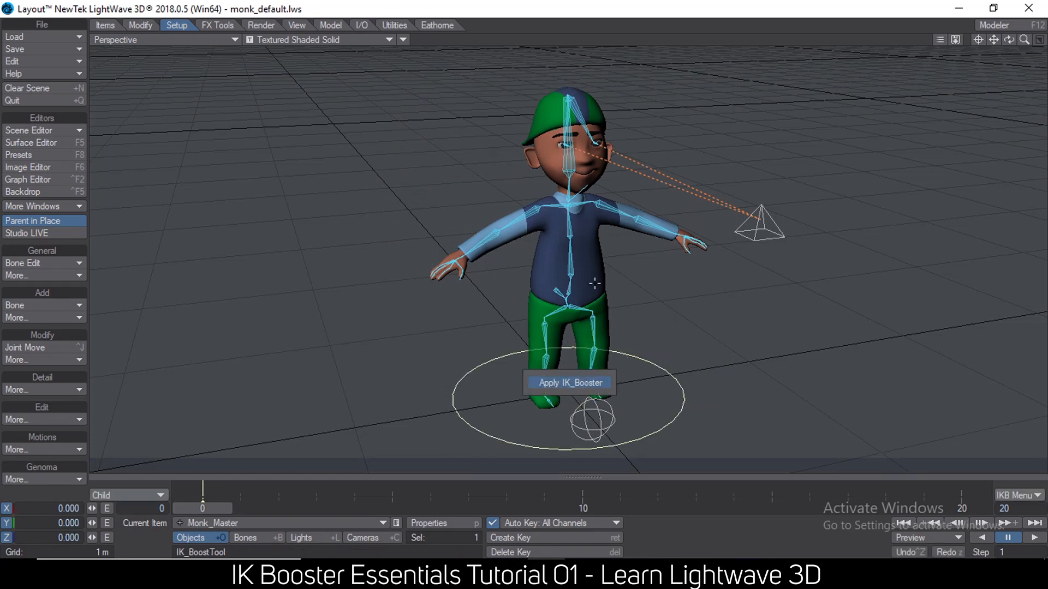
{"action": "left_click", "coordinate": [586, 383]}
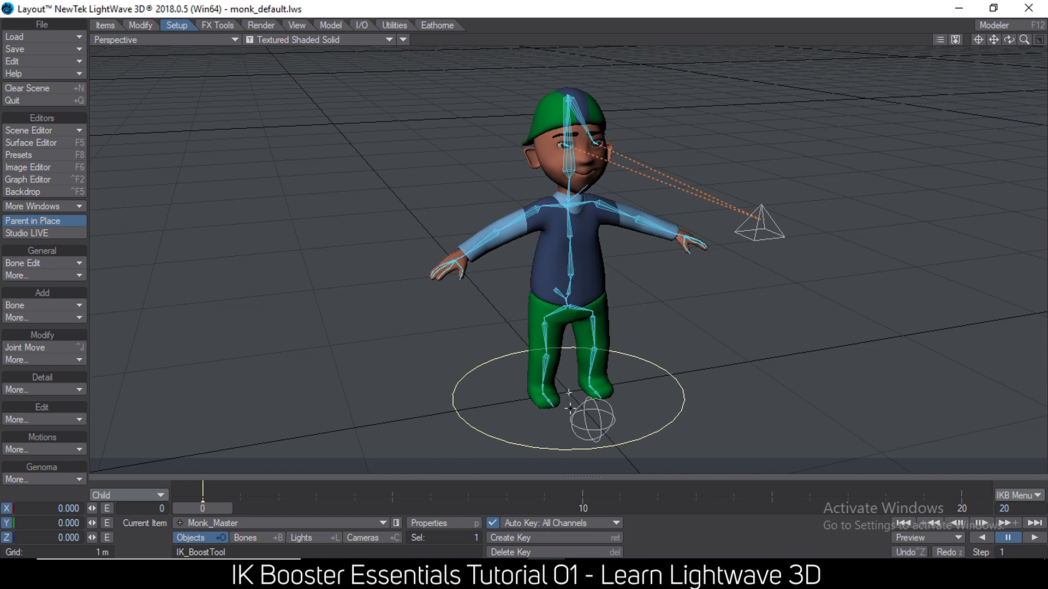
{"action": "key", "text": "shift+b"}
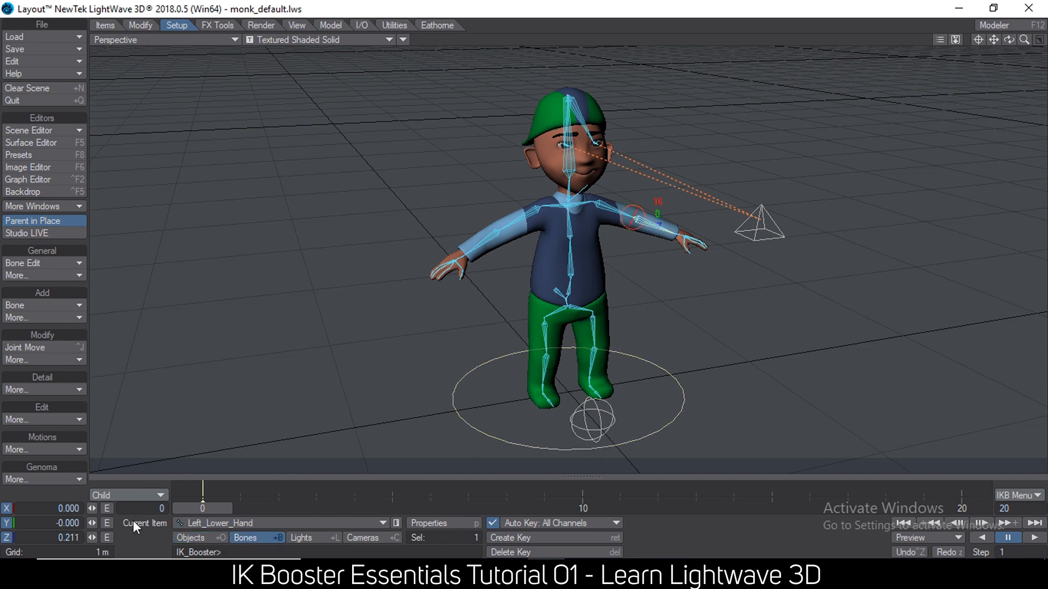
Select the monk object and open IK Booster's Motion Load for it.
{"action": "left_click", "coordinate": [201, 537]}
{"action": "left_click", "coordinate": [595, 287]}
{"action": "mouse_move", "coordinate": [603, 335]}
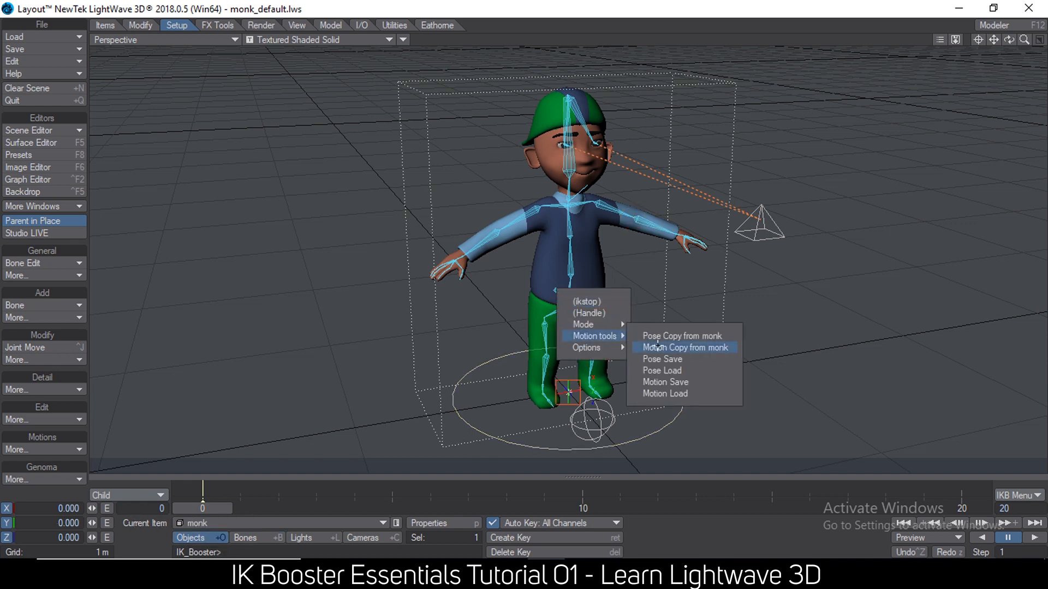
{"action": "left_click", "coordinate": [676, 394]}
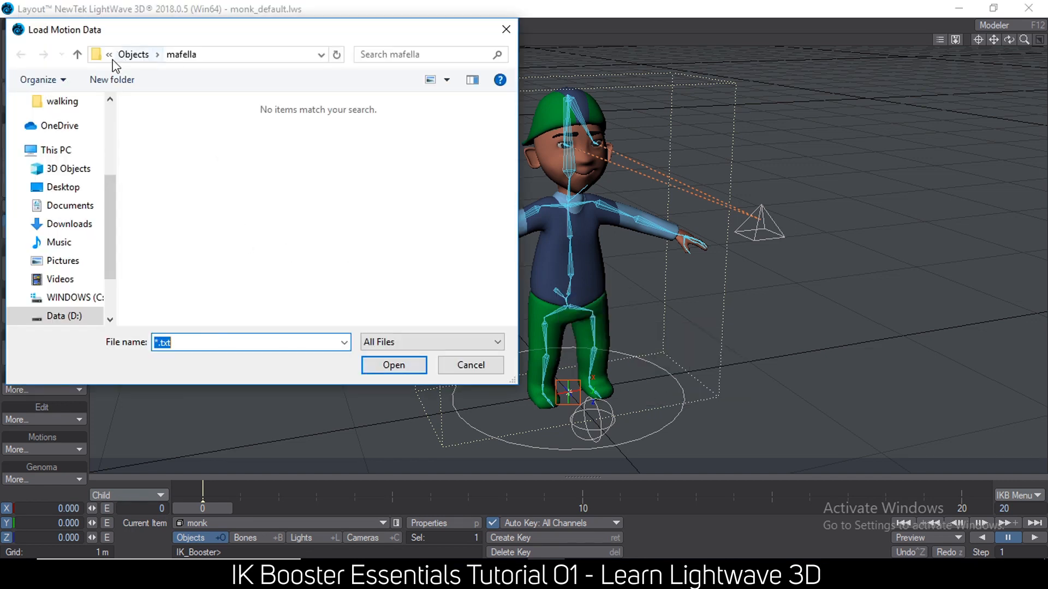
Load mateyo_walk_normal.txt onto the monk from the walking folder in mafella > mateyo > poses > new2 on drive D.
{"action": "left_click", "coordinate": [64, 316]}
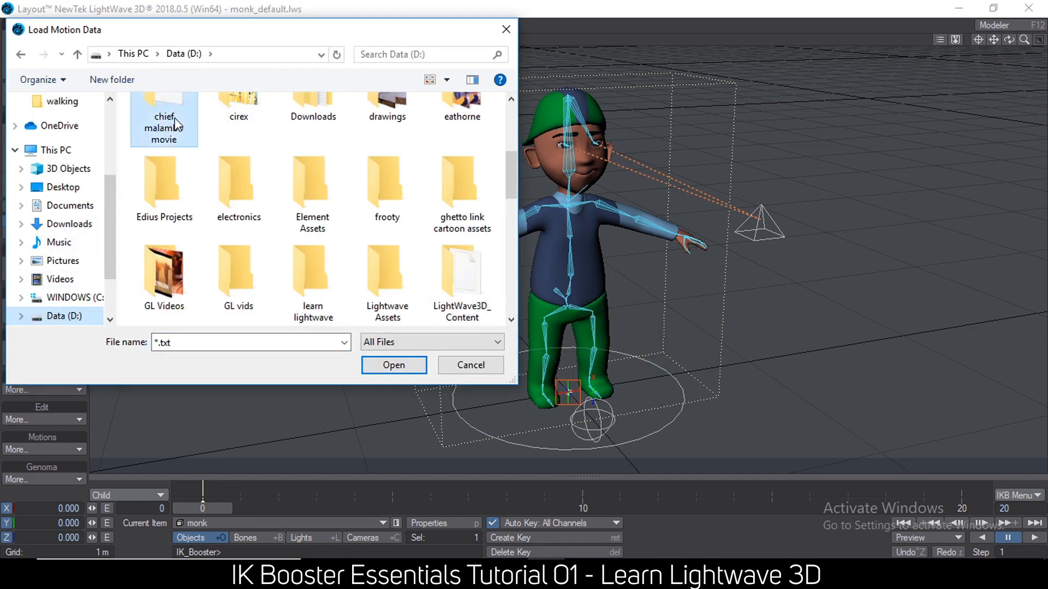
{"action": "scroll", "coordinate": [283, 224], "scroll_direction": "down", "scroll_amount": 5}
{"action": "double_click", "coordinate": [323, 151]}
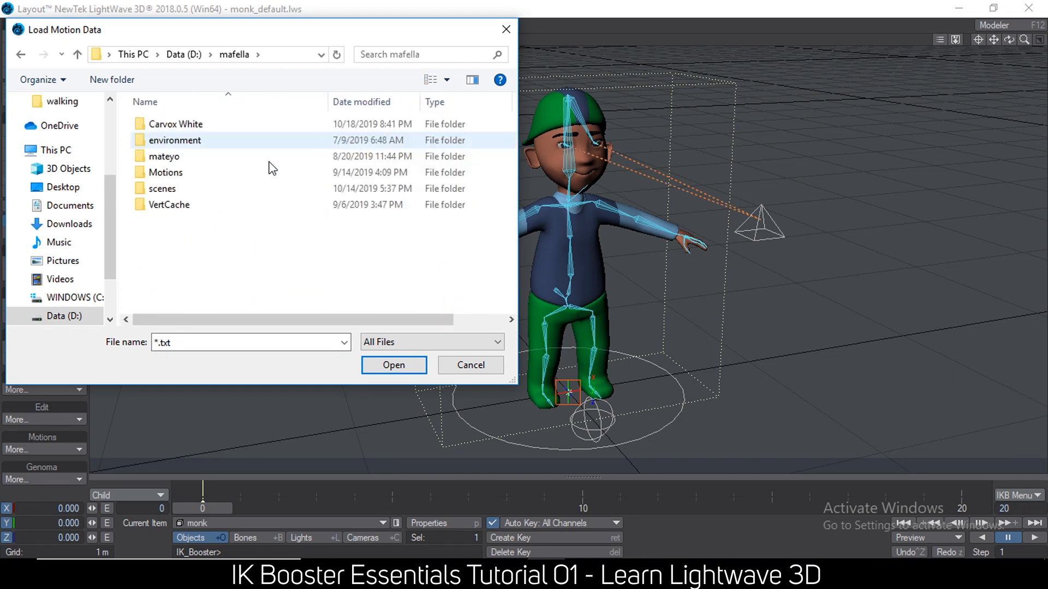
{"action": "double_click", "coordinate": [262, 155]}
{"action": "double_click", "coordinate": [175, 159]}
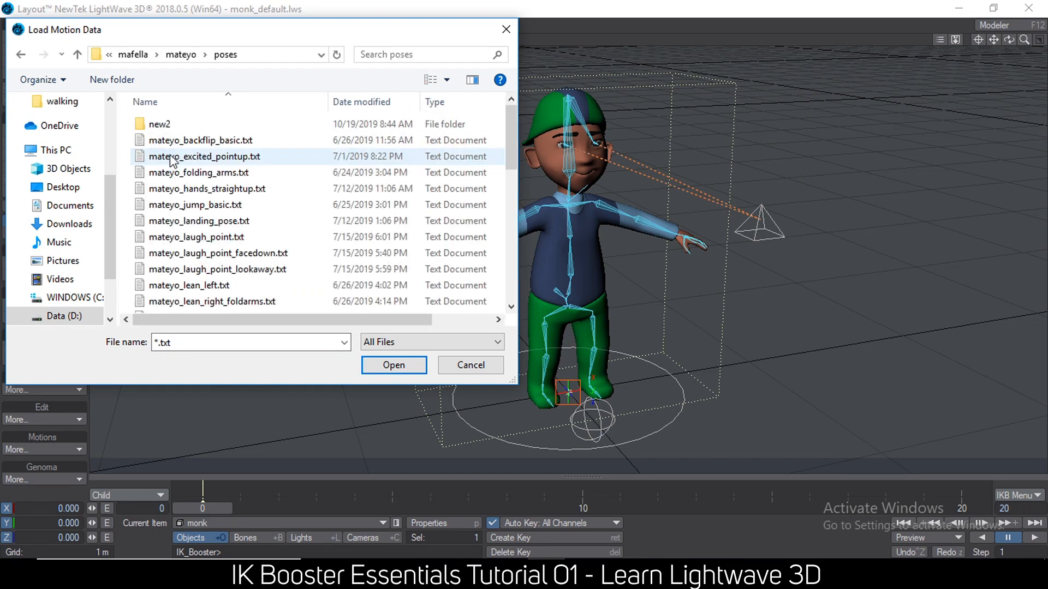
{"action": "double_click", "coordinate": [176, 126]}
{"action": "scroll", "coordinate": [193, 274], "scroll_direction": "down", "scroll_amount": 2}
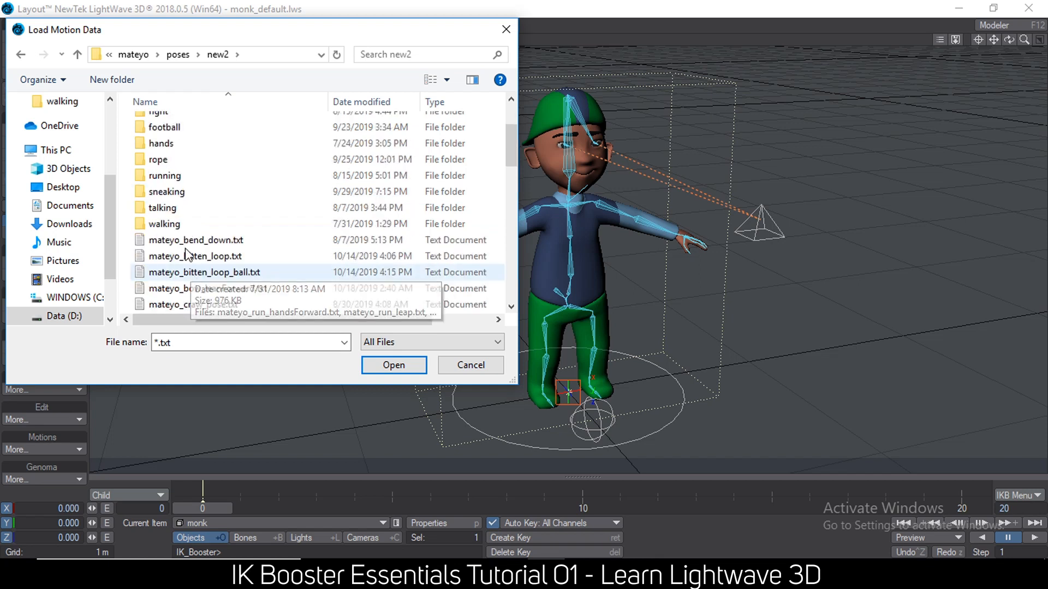
{"action": "double_click", "coordinate": [185, 221]}
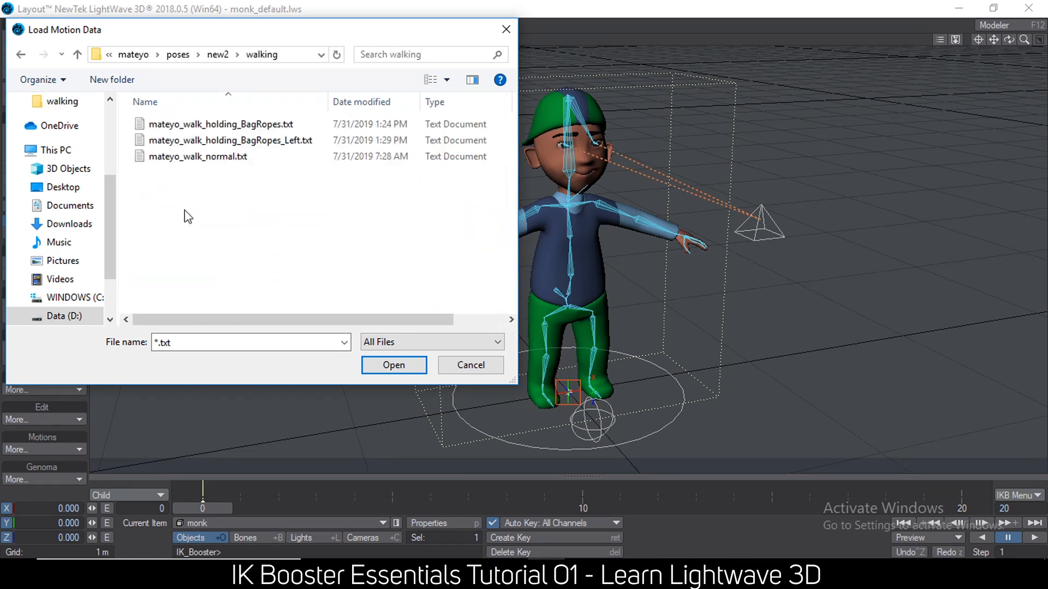
{"action": "double_click", "coordinate": [197, 158]}
{"action": "left_click", "coordinate": [214, 191]}
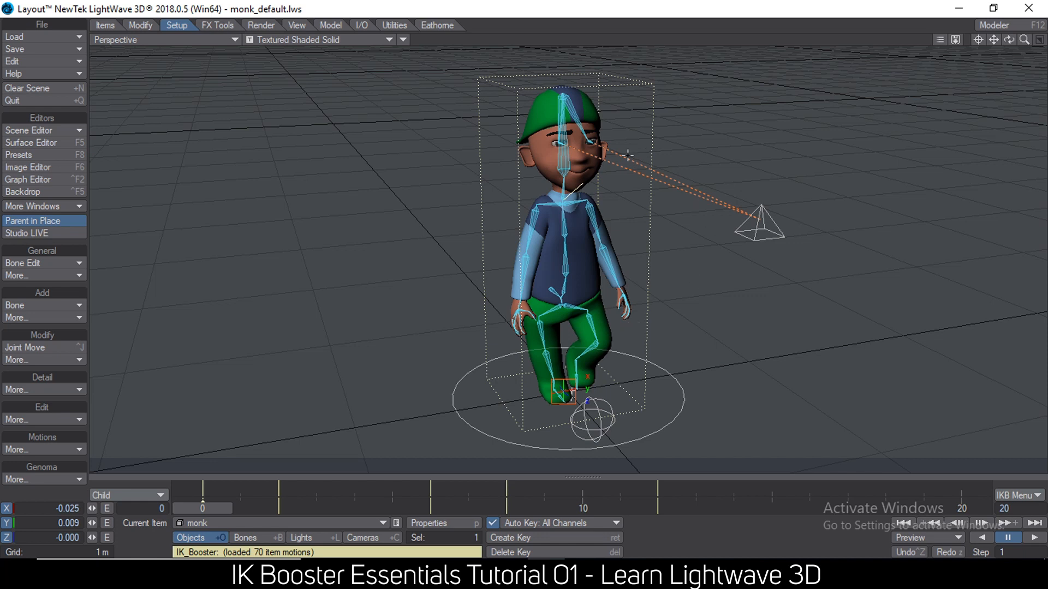
Play the loaded walk motion twice and return the timeline to frame 0.
{"action": "left_click_drag", "start_coordinate": [695, 297], "coordinate": [680, 295], "text": "alt"}
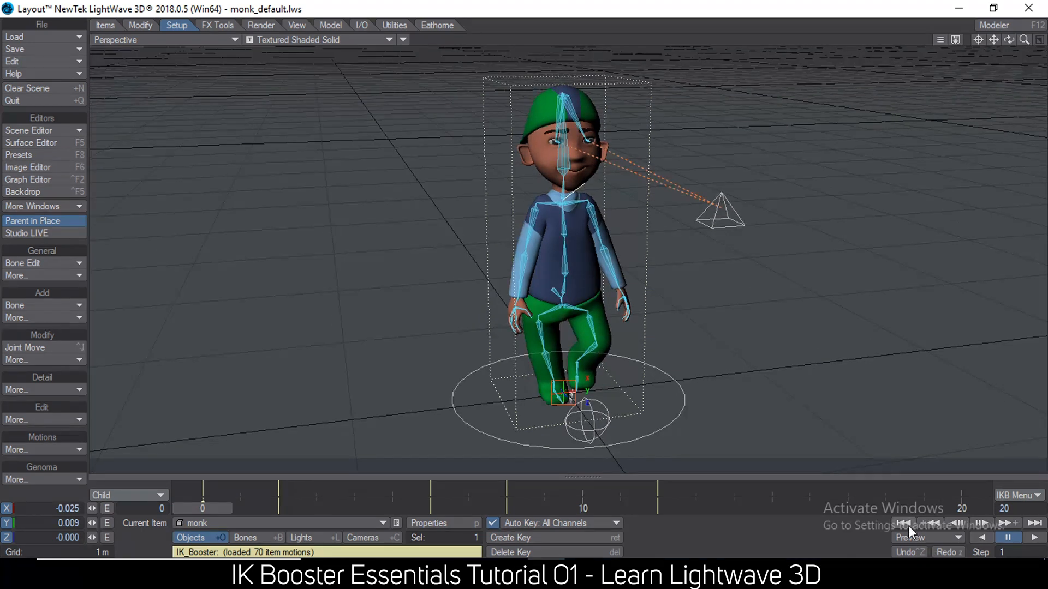
{"action": "left_click", "coordinate": [1033, 537]}
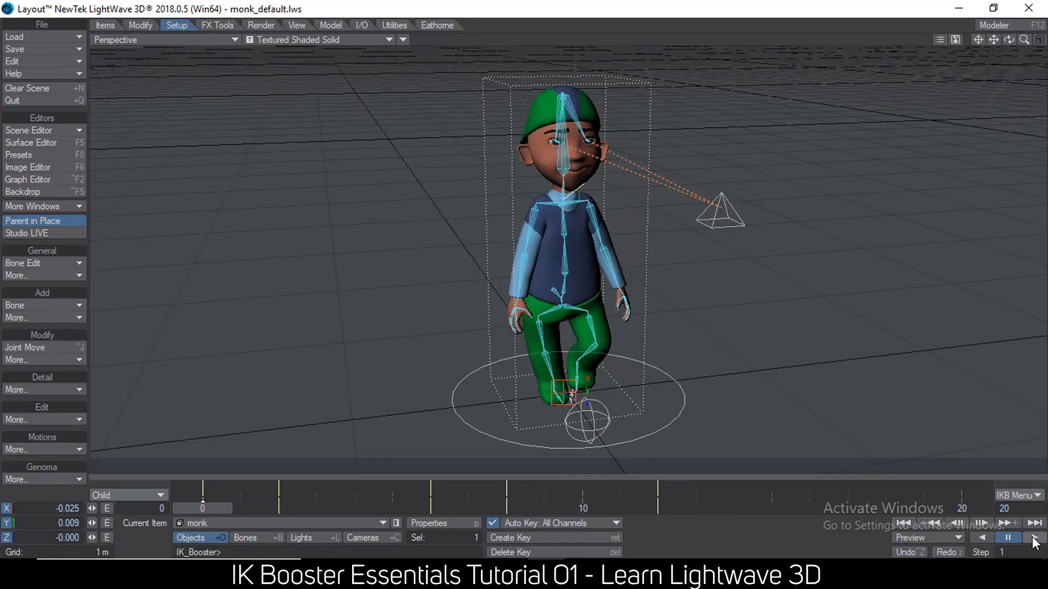
{"action": "left_click", "coordinate": [1008, 538]}
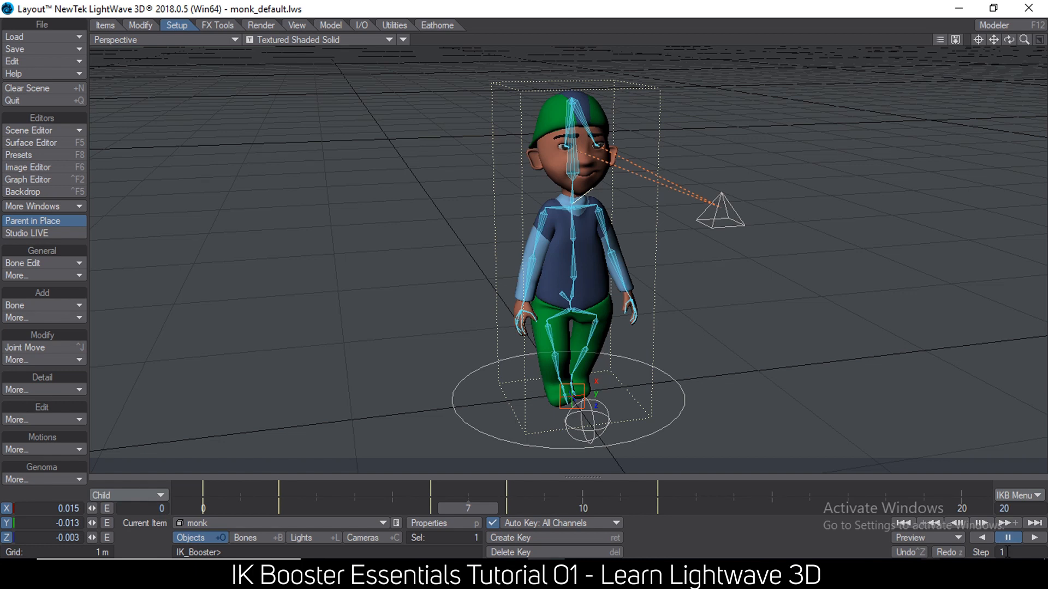
{"action": "left_click", "coordinate": [901, 523]}
{"action": "left_click", "coordinate": [1032, 538]}
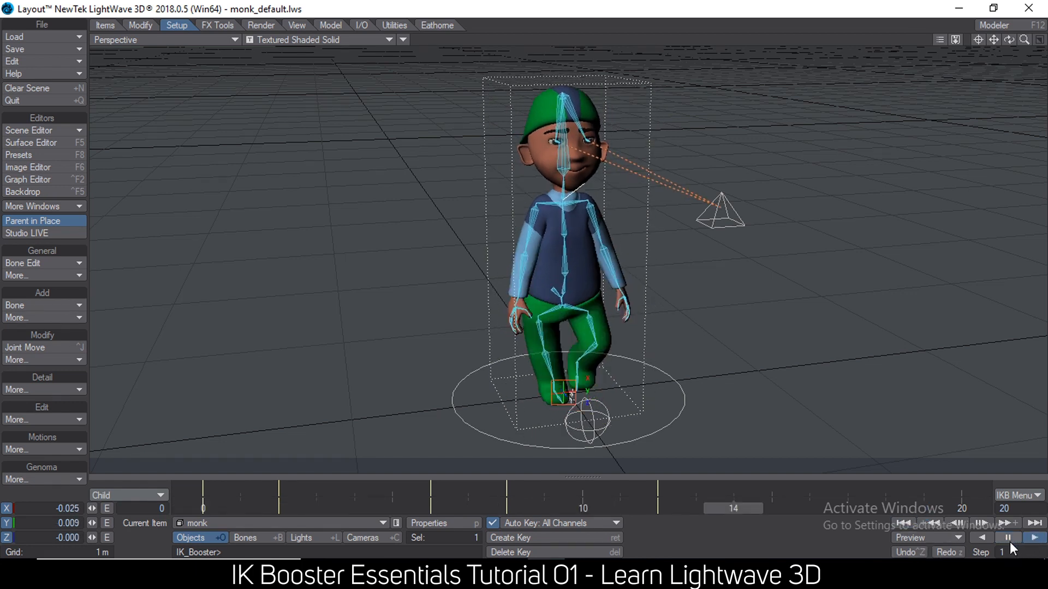
{"action": "left_click", "coordinate": [1008, 537]}
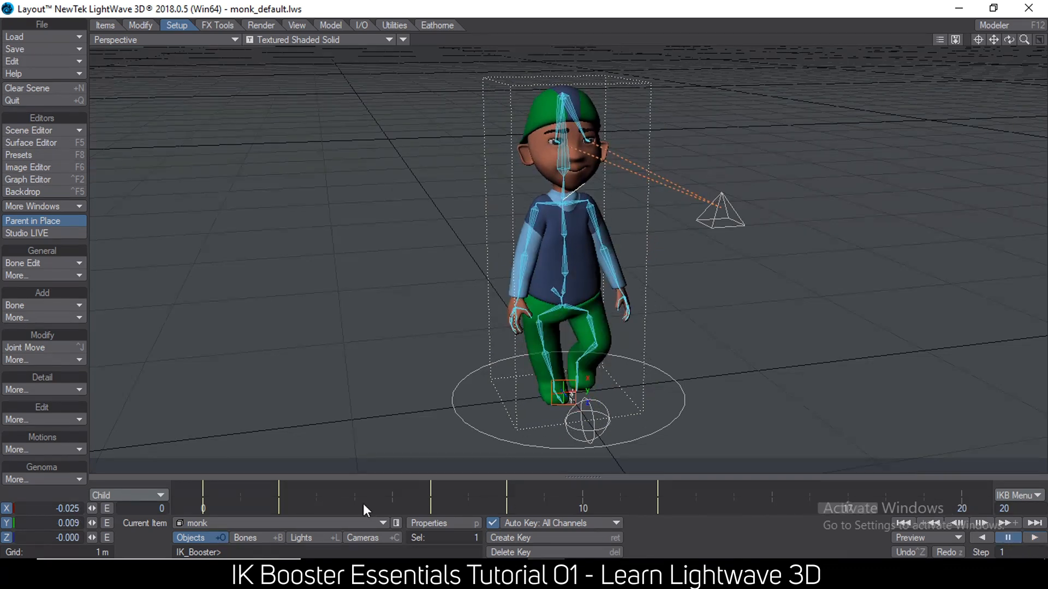
{"action": "mouse_move", "coordinate": [392, 508]}
{"action": "left_mouse_down"}
{"action": "mouse_move", "coordinate": [658, 508]}
{"action": "mouse_move", "coordinate": [202, 508]}
{"action": "left_mouse_up"}
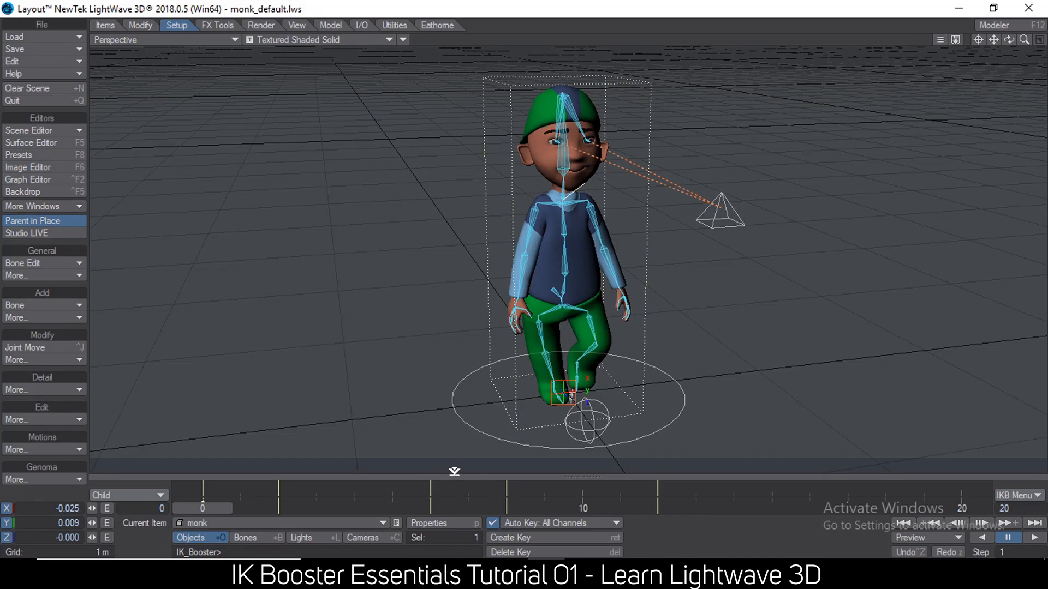
Set the timeline's last frame to 300.
{"action": "left_click", "coordinate": [1031, 508]}
{"action": "type", "text": "300"}
{"action": "key", "text": "Return"}
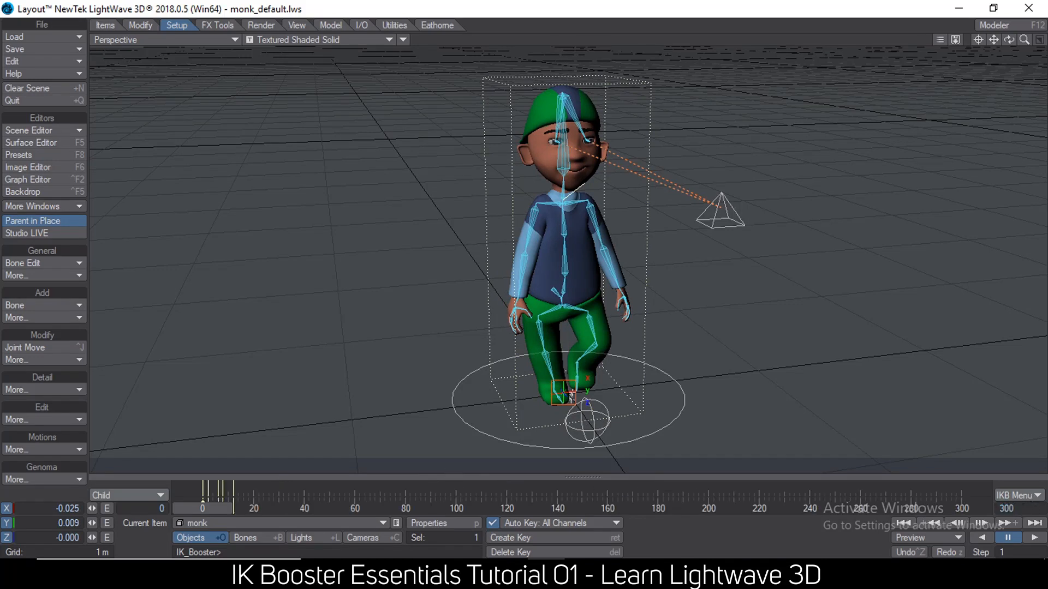
Repeat the walk keys for all items using Apply Keys with start 0, end 300 and paste key at 12, and play the result.
{"action": "left_click_drag", "start_coordinate": [262, 494], "coordinate": [200, 483]}
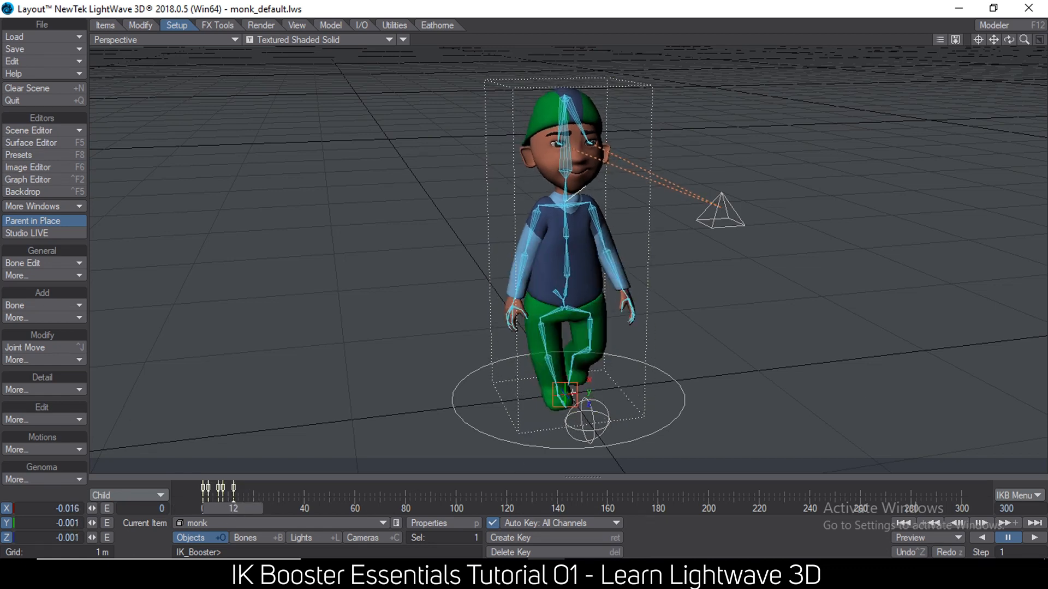
{"action": "left_click", "coordinate": [155, 496]}
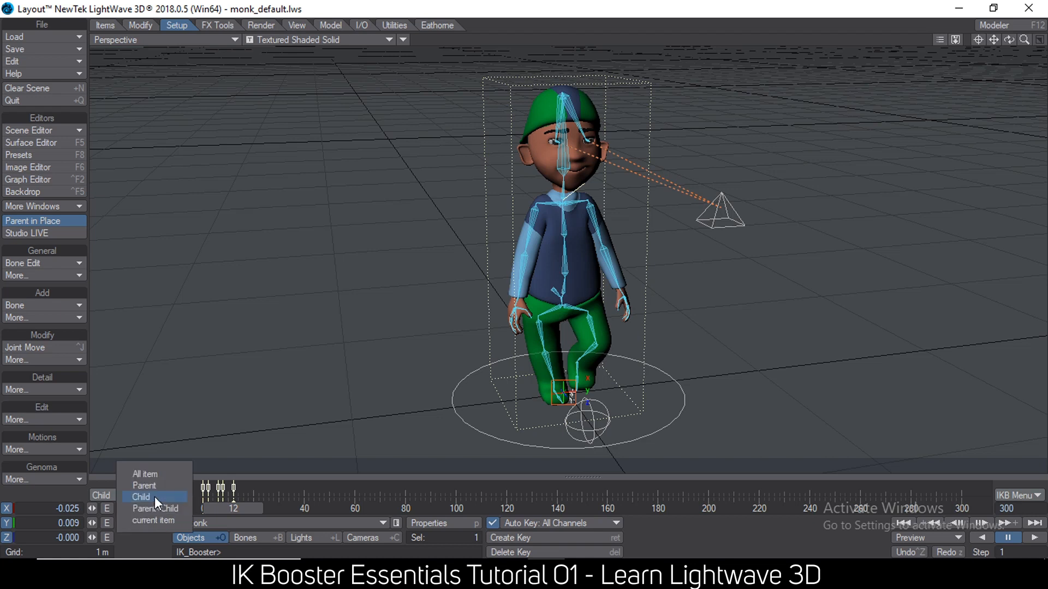
{"action": "left_click", "coordinate": [155, 470]}
{"action": "right_click", "coordinate": [236, 484]}
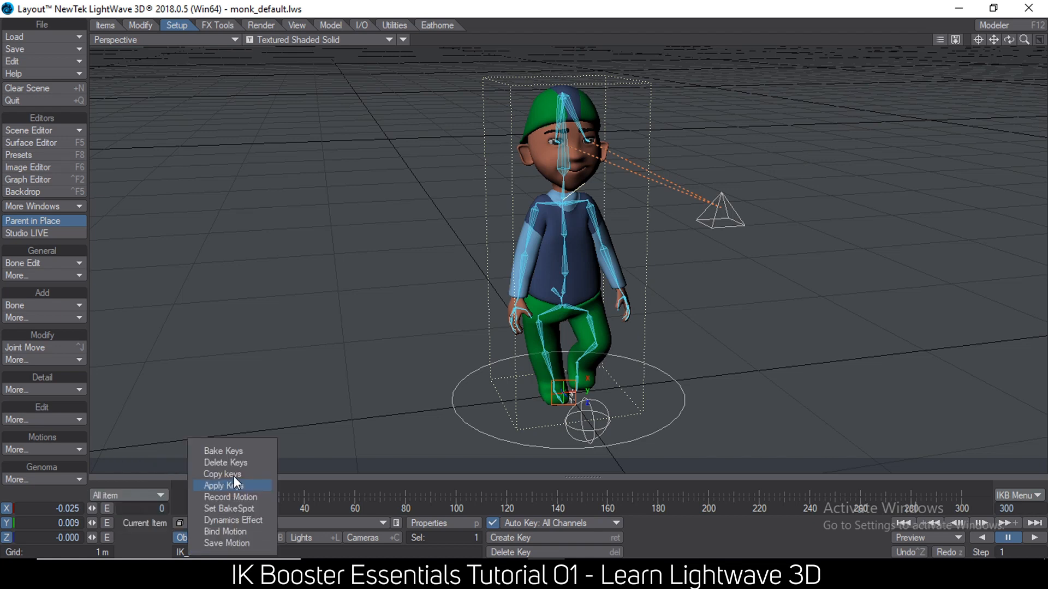
{"action": "left_click", "coordinate": [232, 485]}
{"action": "left_click_drag", "start_coordinate": [281, 129], "coordinate": [137, 130]}
{"action": "type", "text": "300"}
{"action": "key", "text": "Tab"}
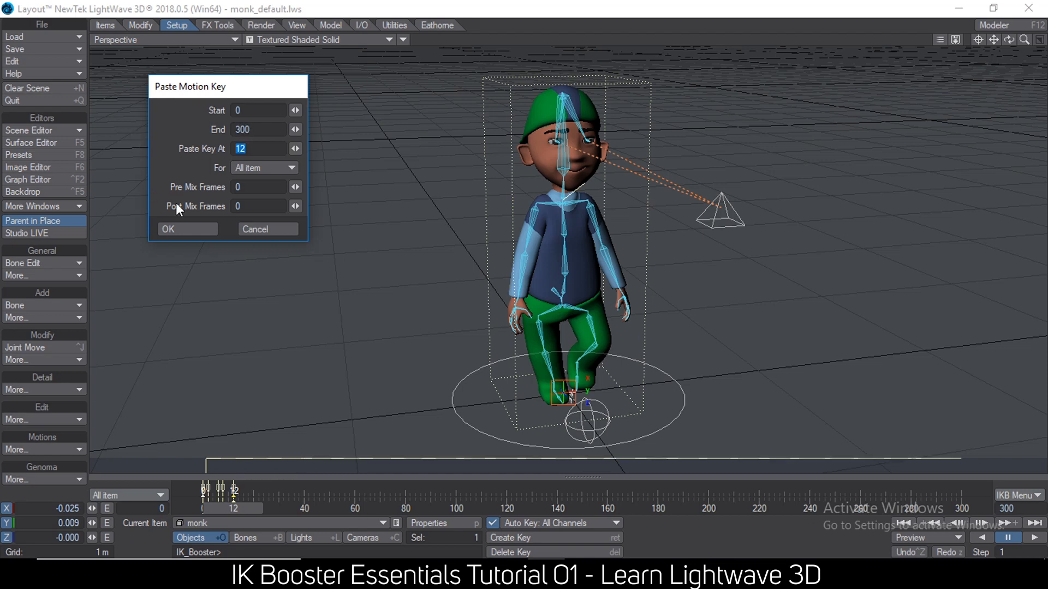
{"action": "left_click", "coordinate": [184, 229]}
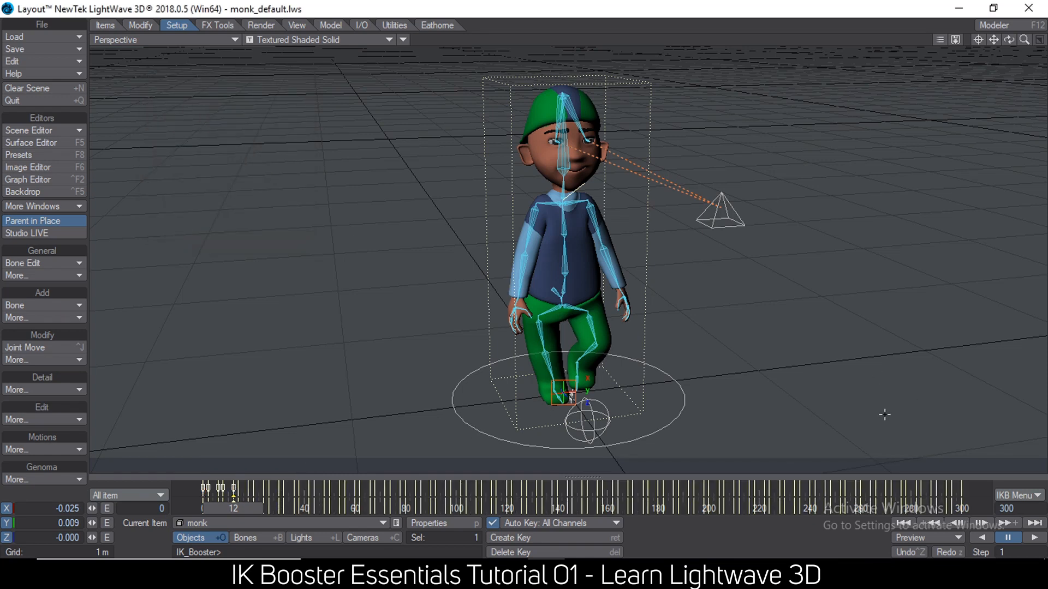
{"action": "left_click", "coordinate": [1030, 538]}
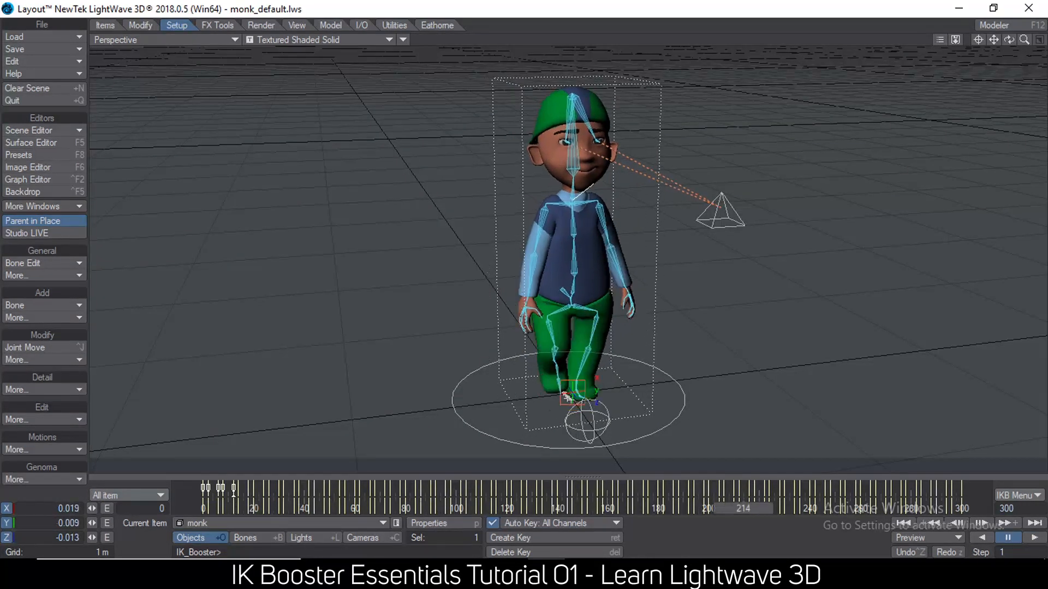
Delete the keys between frames 4 and 298 on the Right_Upper_Hand (2) bone and its children.
{"action": "left_click", "coordinate": [538, 207]}
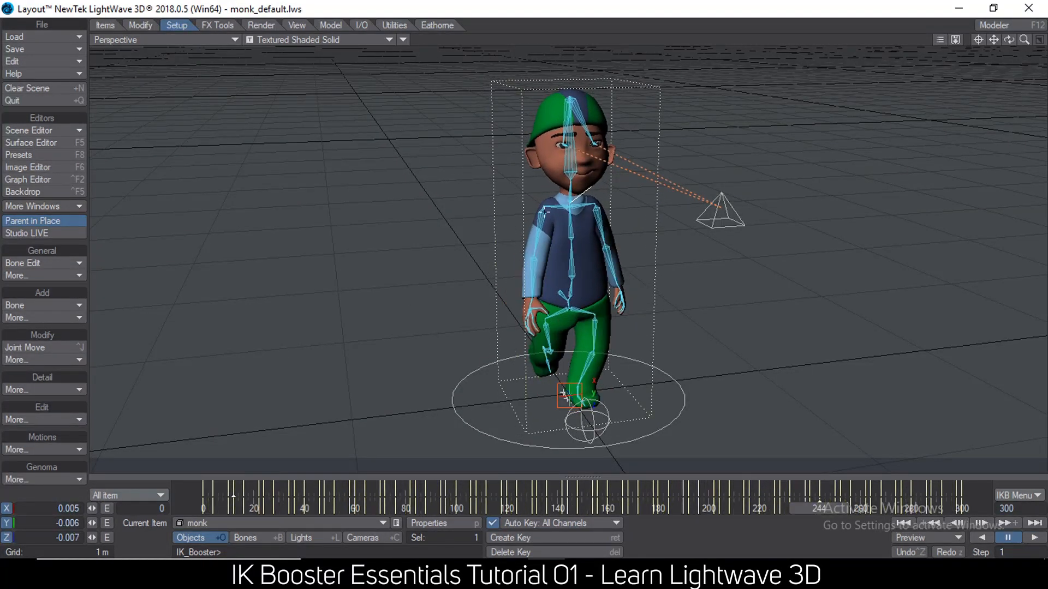
{"action": "left_click", "coordinate": [132, 496]}
{"action": "left_click", "coordinate": [143, 515]}
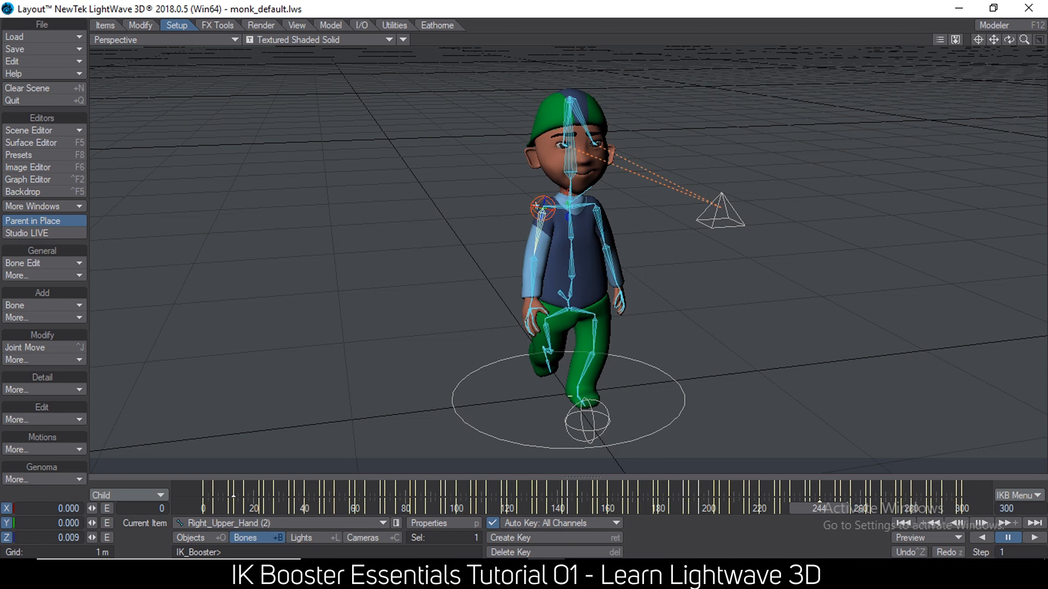
{"action": "left_click_drag", "start_coordinate": [971, 490], "coordinate": [211, 489]}
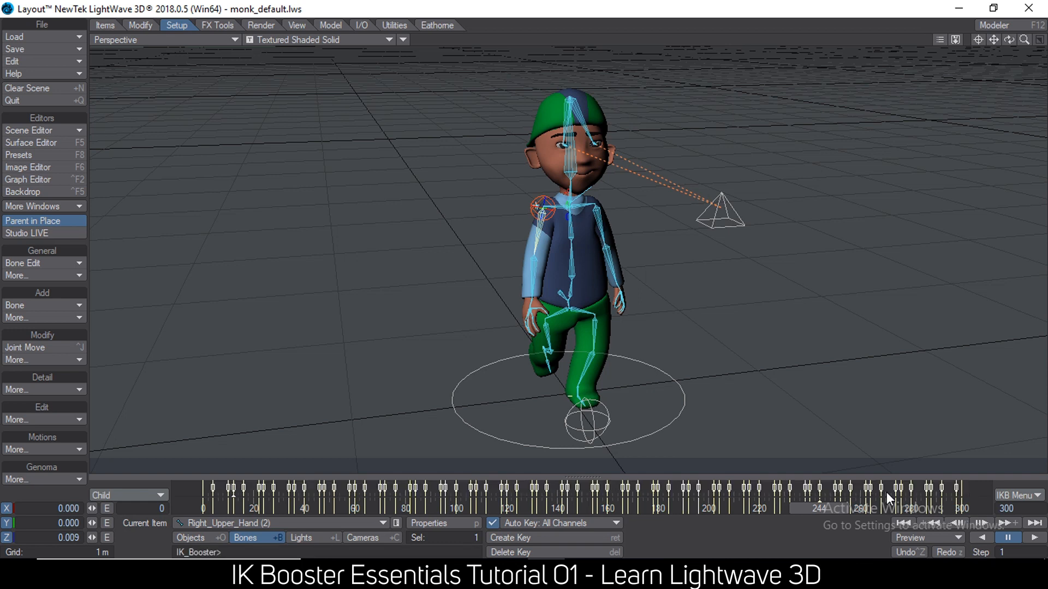
{"action": "right_click", "coordinate": [325, 485]}
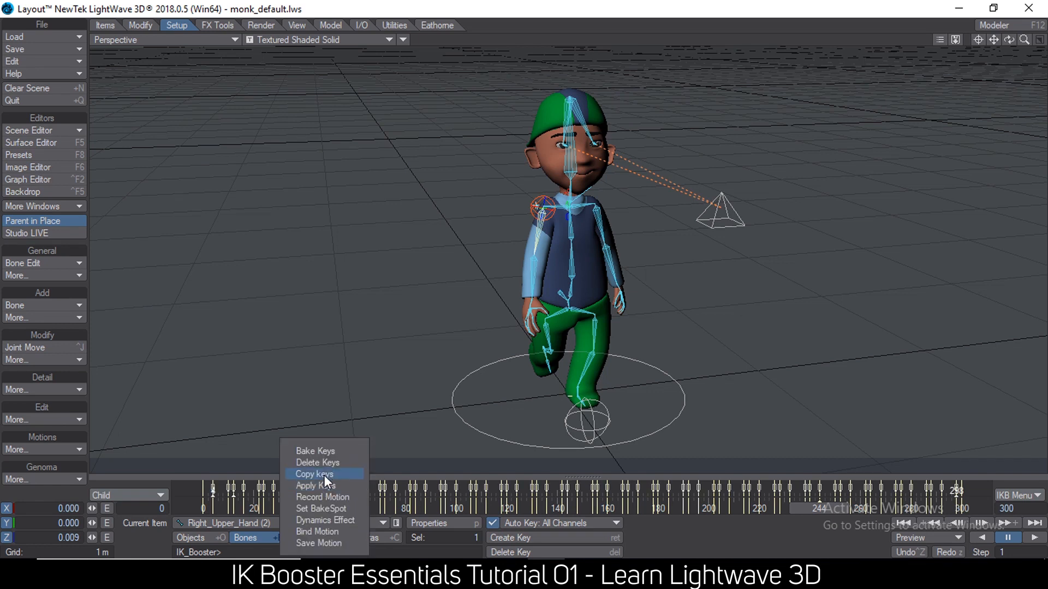
{"action": "left_click", "coordinate": [327, 464]}
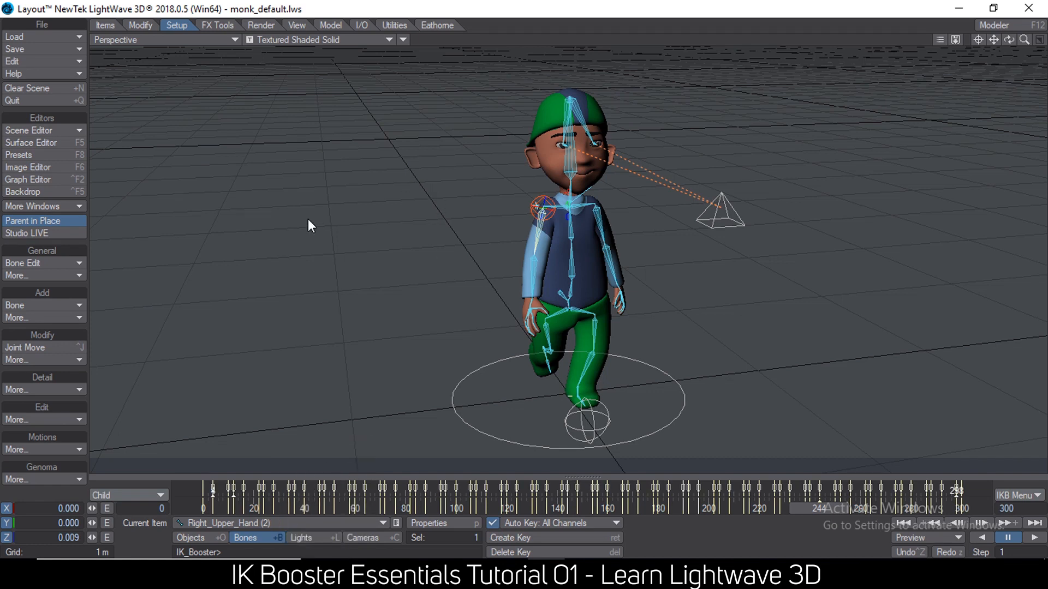
{"action": "left_click", "coordinate": [196, 169]}
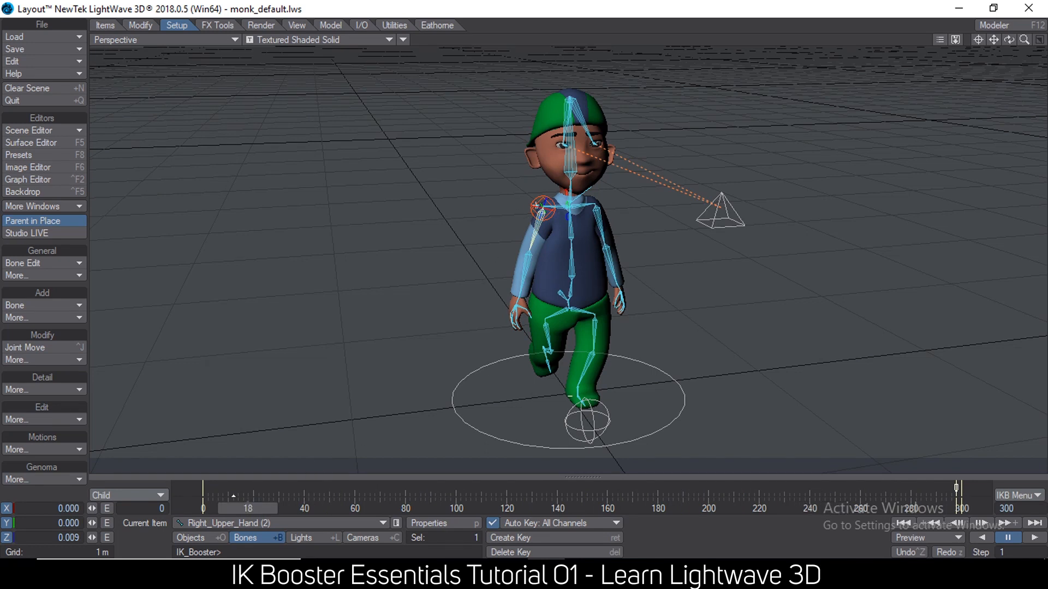
Pose the right arm by its Right_Wrist bone at frame 119, raise it outward at frame 133, and scrub to frame 300.
{"action": "left_click_drag", "start_coordinate": [528, 509], "coordinate": [503, 508]}
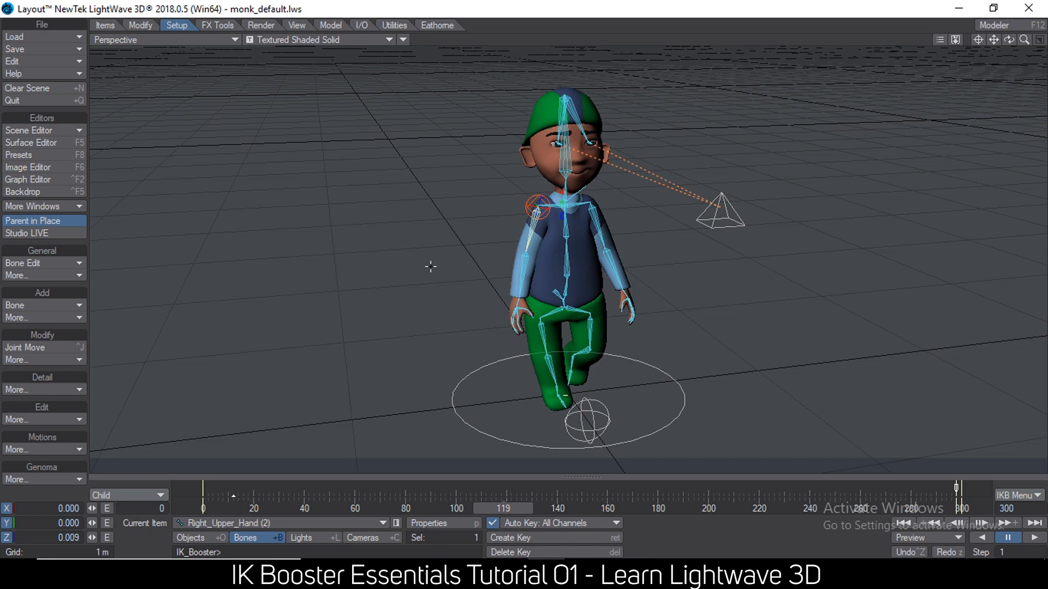
{"action": "left_click_drag", "start_coordinate": [522, 295], "coordinate": [541, 431]}
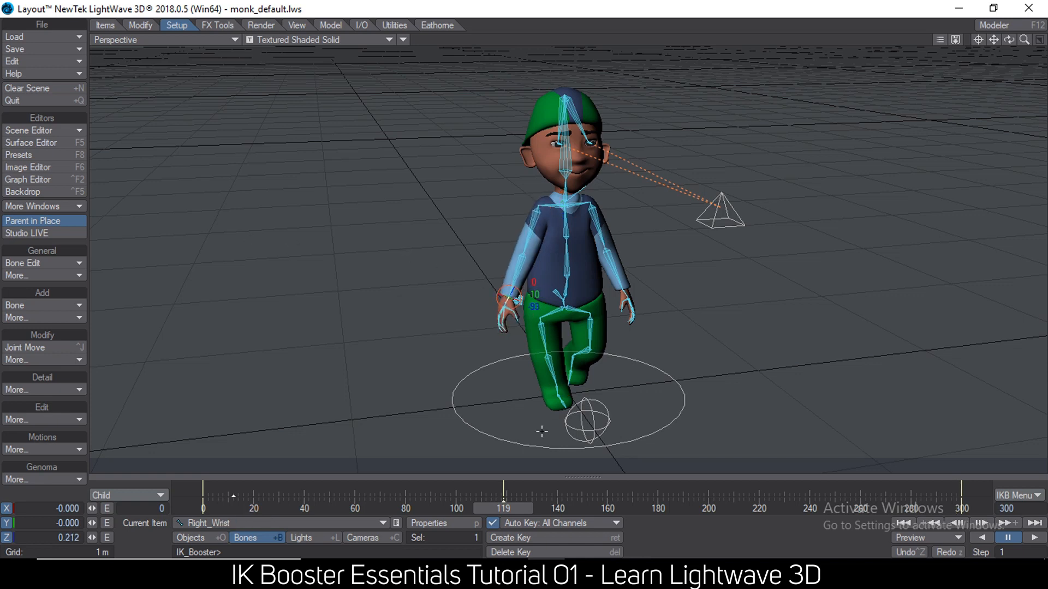
{"action": "left_click_drag", "start_coordinate": [511, 504], "coordinate": [547, 505]}
{"action": "left_click_drag", "start_coordinate": [509, 297], "coordinate": [476, 245]}
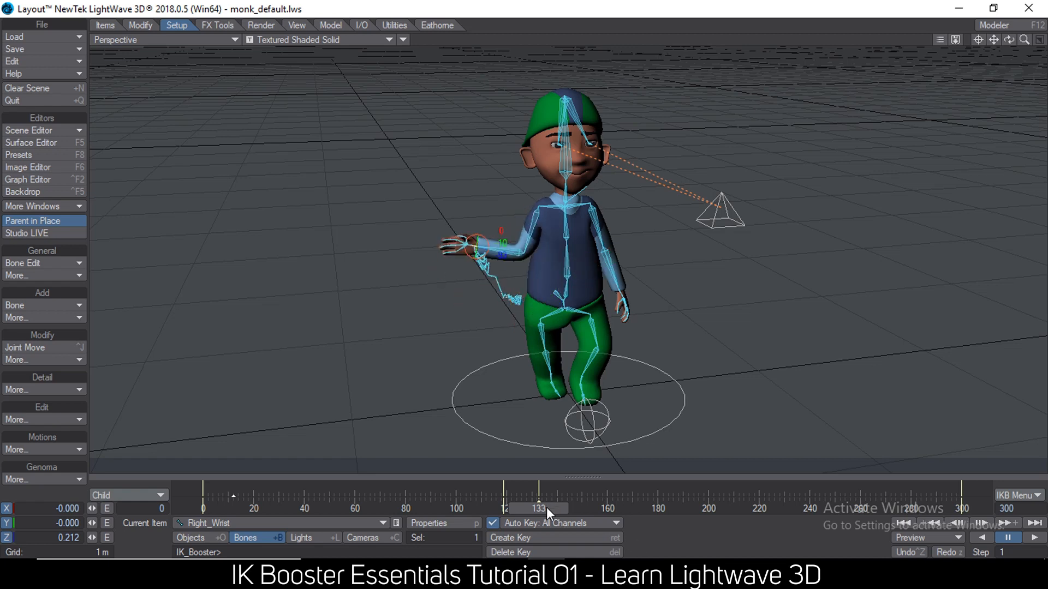
{"action": "left_click_drag", "start_coordinate": [476, 247], "coordinate": [462, 248]}
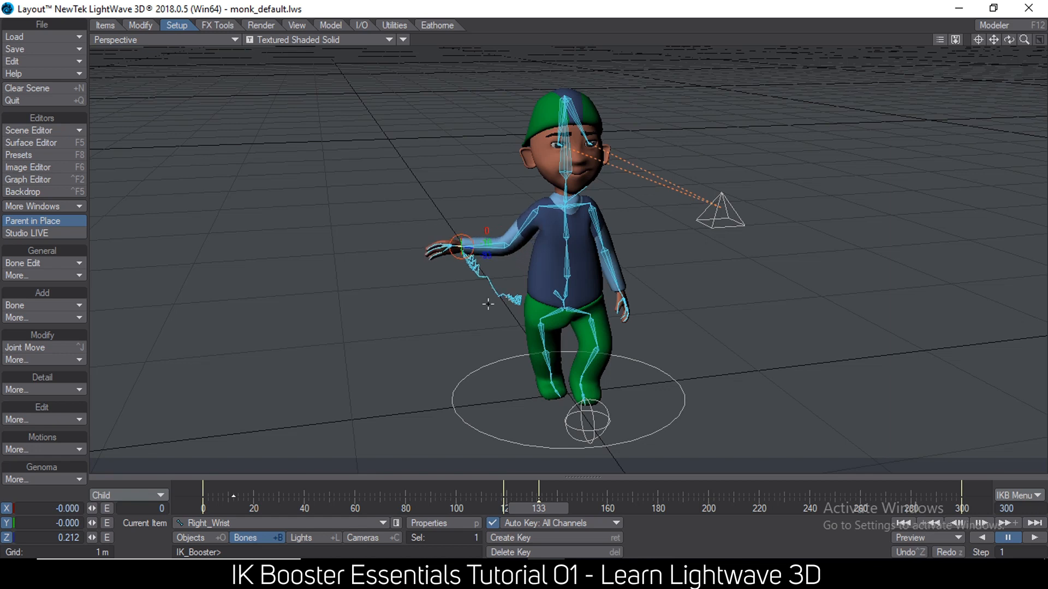
{"action": "left_click_drag", "start_coordinate": [543, 502], "coordinate": [964, 505]}
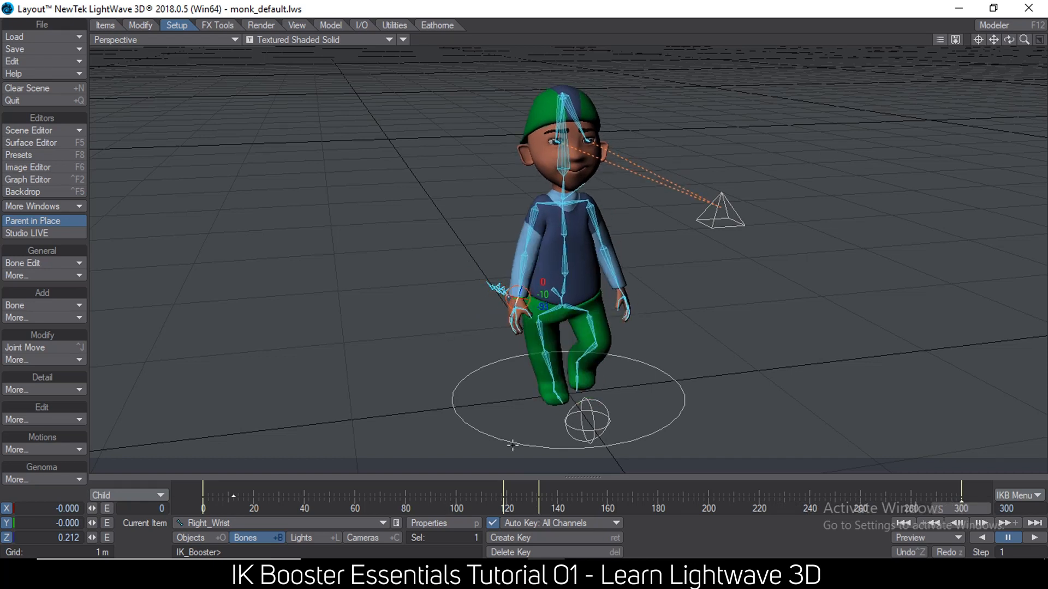
Switch to Notepad to review the list of IK Booster advantages and return to Layout.
{"action": "mouse_move", "coordinate": [621, 573]}
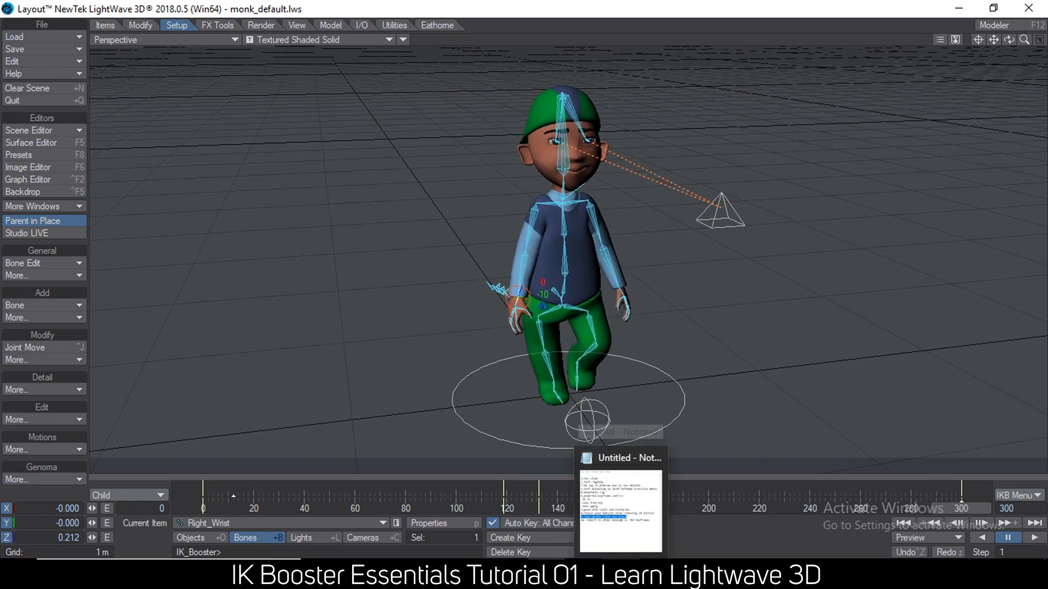
{"action": "left_click", "coordinate": [626, 542]}
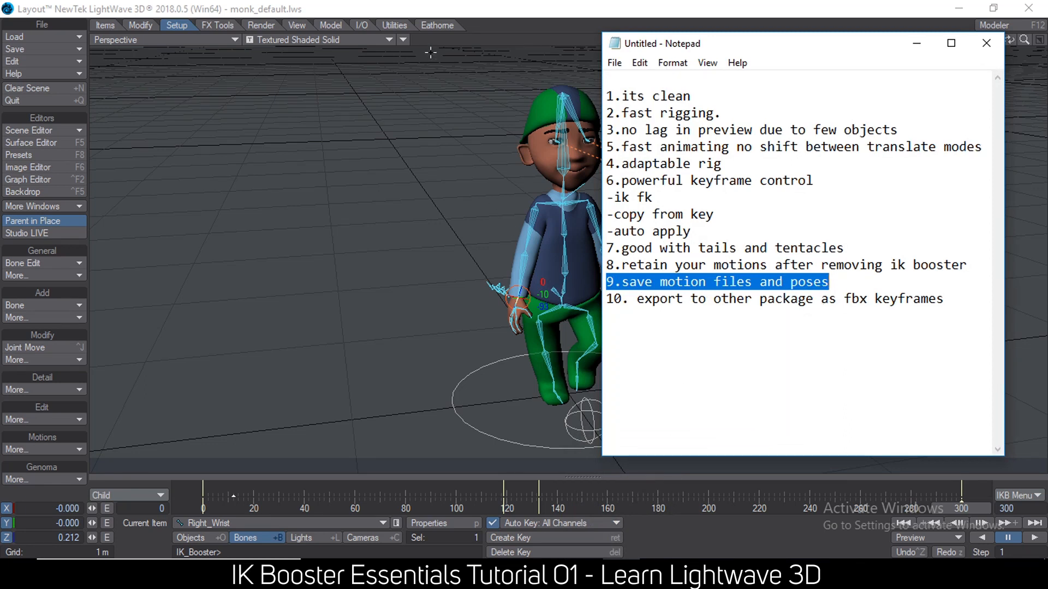
{"action": "left_click", "coordinate": [381, 4]}
Hide the bones in the perspective viewport and examine the monk's pose from several angles.
{"action": "mouse_move", "coordinate": [610, 210]}
{"action": "left_mouse_down", "text": "alt"}
{"action": "mouse_move", "coordinate": [491, 196]}
{"action": "mouse_move", "coordinate": [628, 211]}
{"action": "left_mouse_up", "text": "alt"}
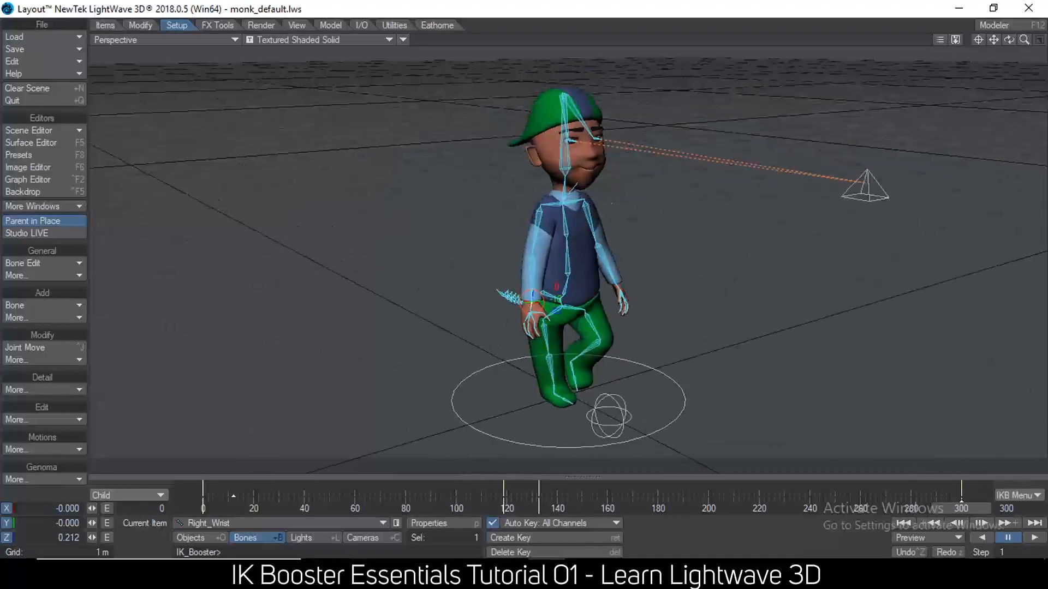
{"action": "left_click", "coordinate": [402, 40]}
{"action": "left_click", "coordinate": [406, 47]}
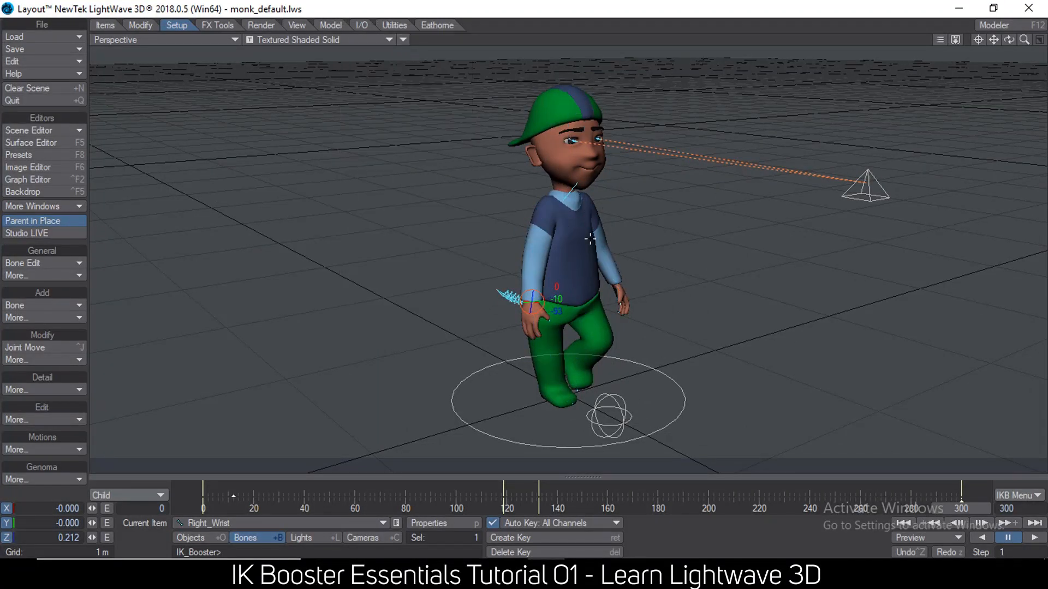
{"action": "mouse_move", "coordinate": [525, 272]}
{"action": "left_mouse_down", "text": "alt"}
{"action": "mouse_move", "coordinate": [601, 271]}
{"action": "mouse_move", "coordinate": [491, 273]}
{"action": "mouse_move", "coordinate": [535, 260]}
{"action": "left_mouse_up", "text": "alt"}
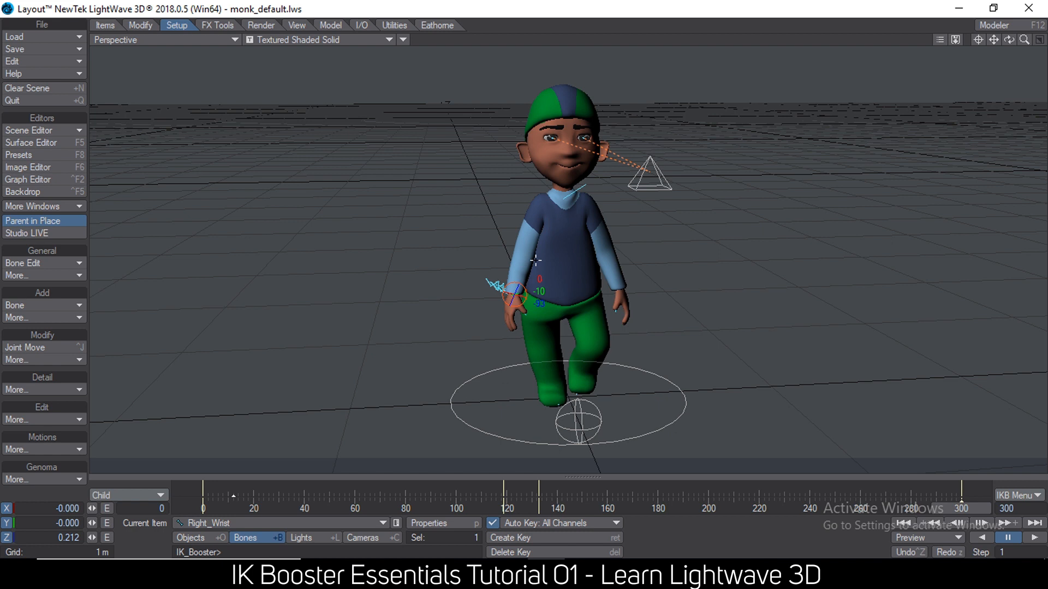
{"action": "left_click_drag", "start_coordinate": [488, 174], "coordinate": [573, 176], "text": "alt"}
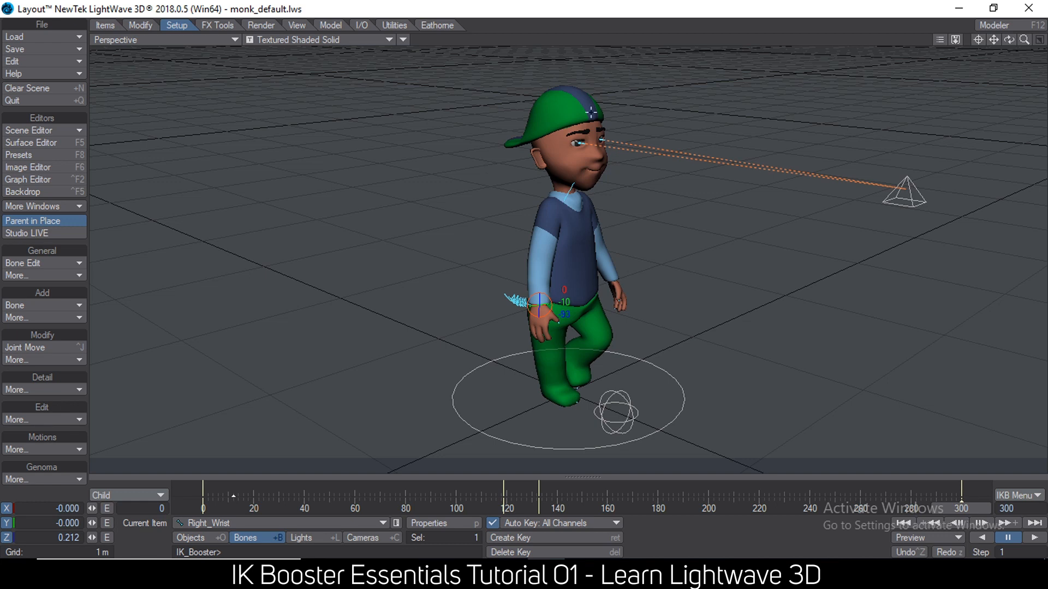
{"action": "left_click_drag", "start_coordinate": [624, 165], "coordinate": [565, 140], "text": "alt"}
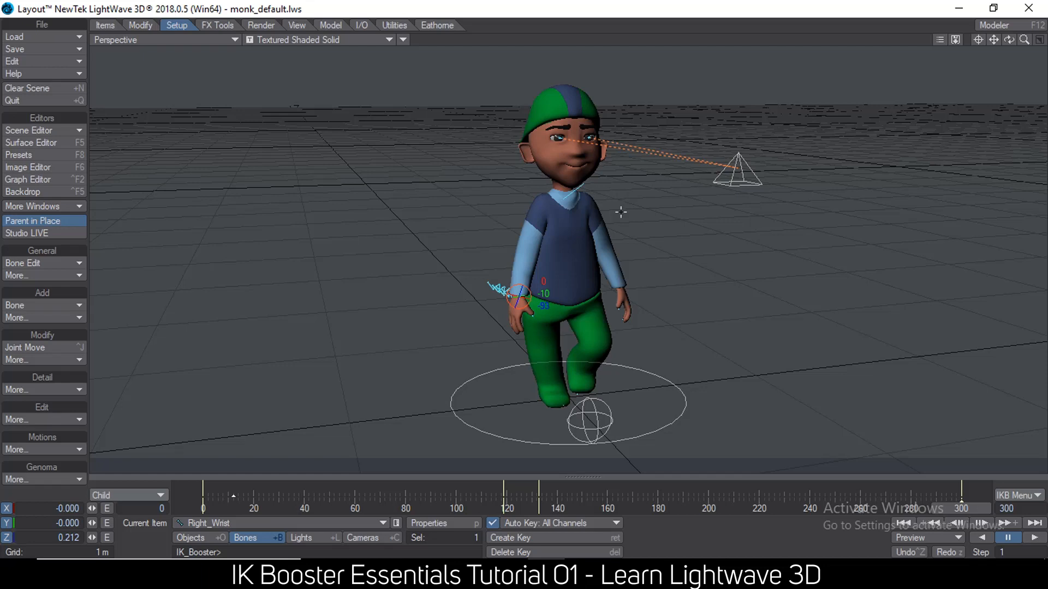
{"action": "left_click_drag", "start_coordinate": [633, 218], "coordinate": [631, 216], "text": "alt"}
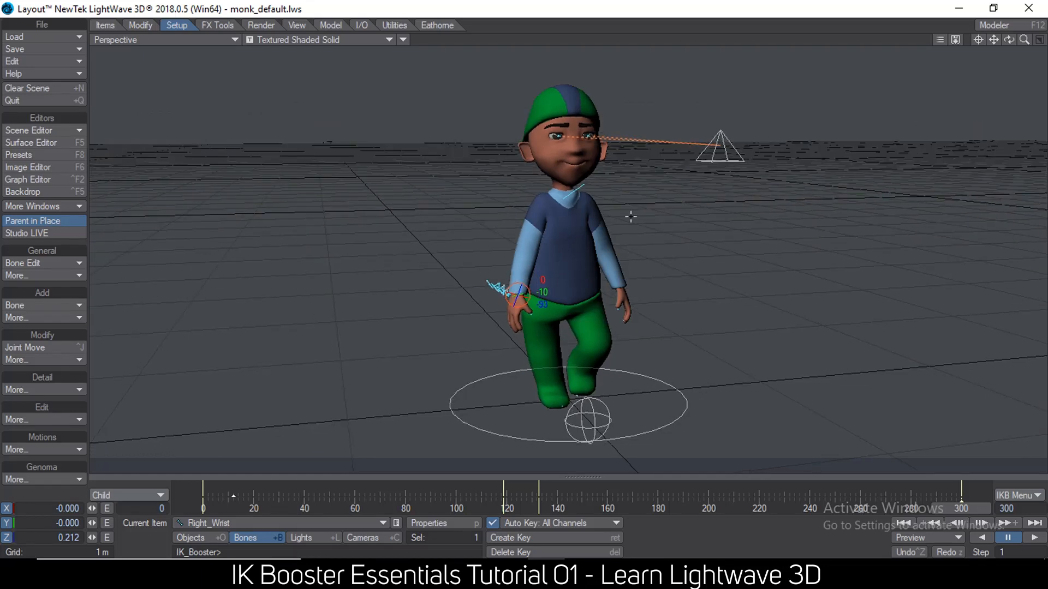